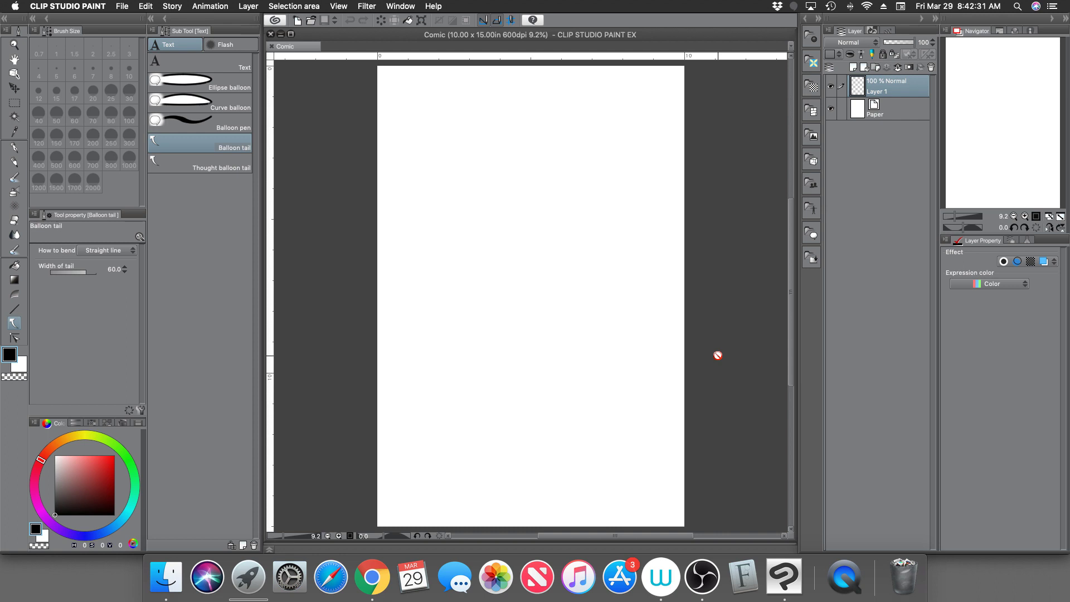
Step: Switch to Chrome and examine the file formats available for filtering CGTrader's free car models
left_click(374, 564)
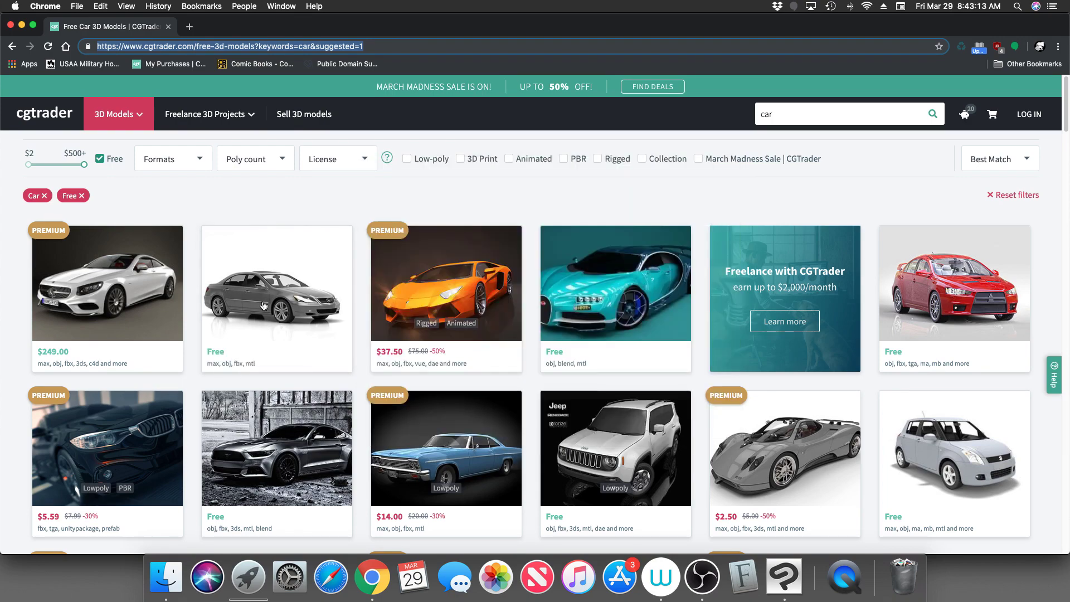
left_click(201, 161)
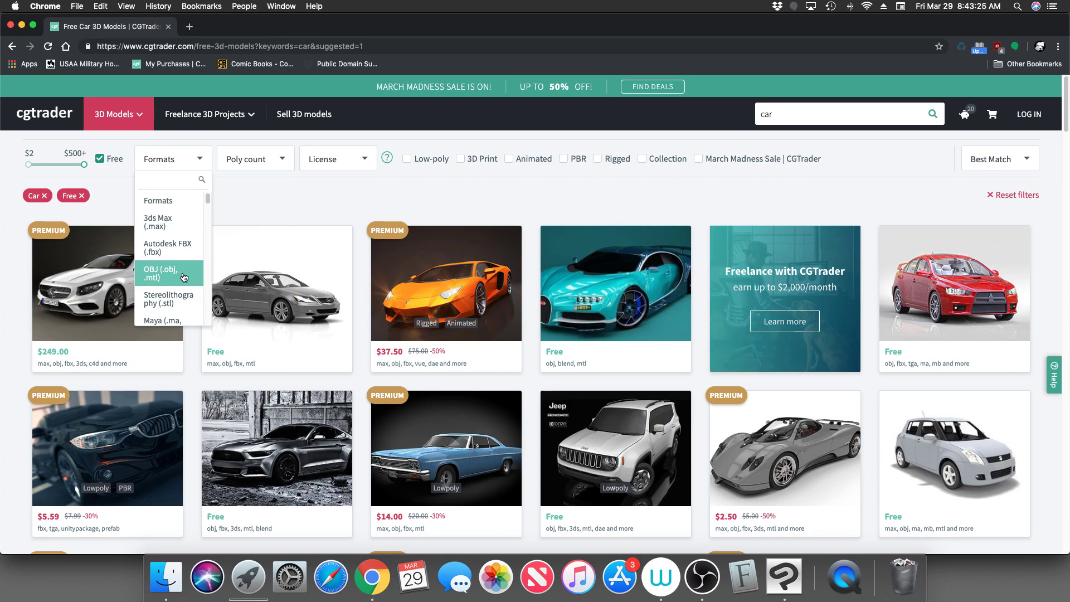
scroll(179, 312, "down", 1)
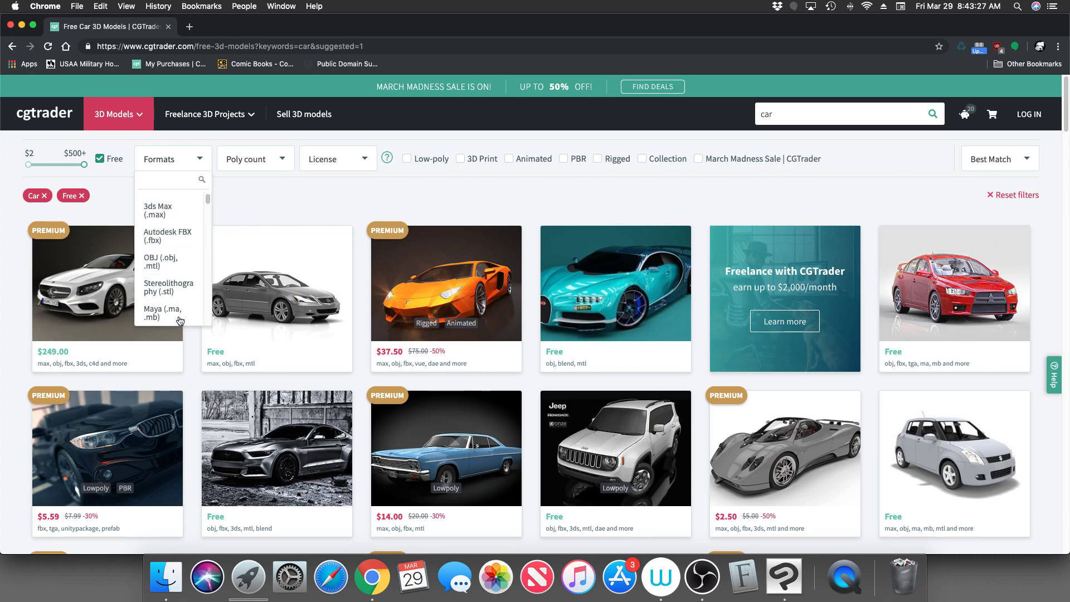
scroll(209, 198, "up", 1)
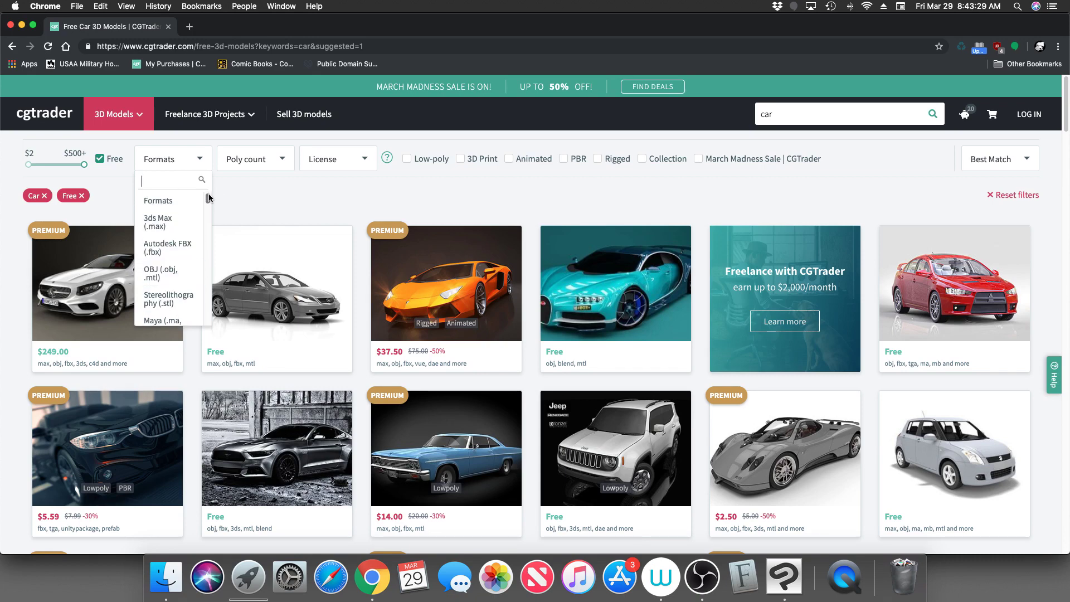
left_click(295, 199)
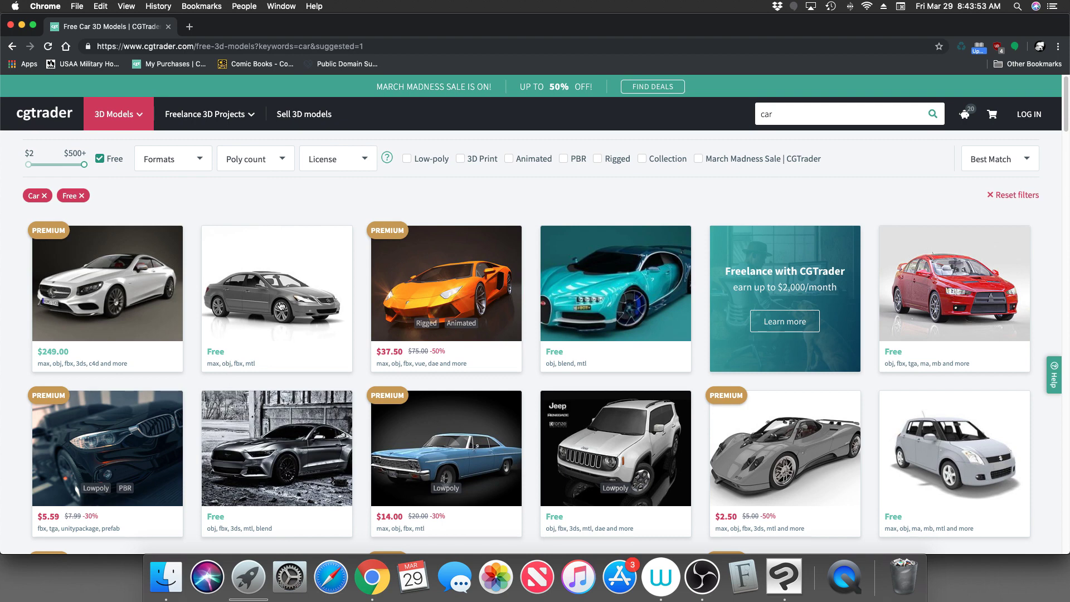
Step: Preview the free Acura ML model and open its download page
mouse_move(287, 316)
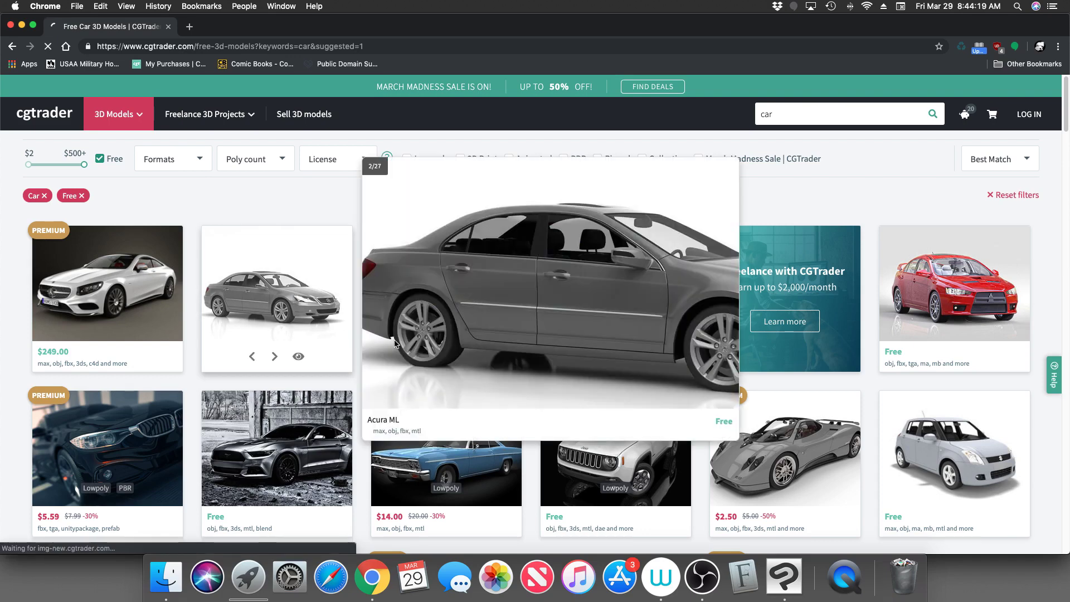
left_click(394, 342)
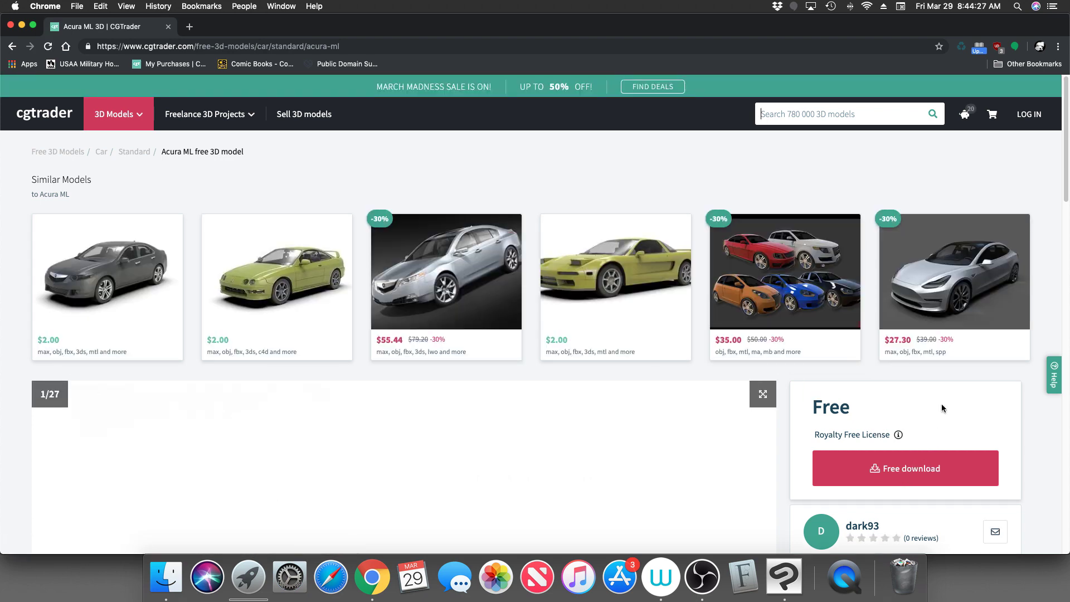
Step: Switch to Clip Studio Paint and import Ford_Mustang_BOSS_OBJ.obj from the Hermit Comics folder as 3D data
left_click(783, 559)
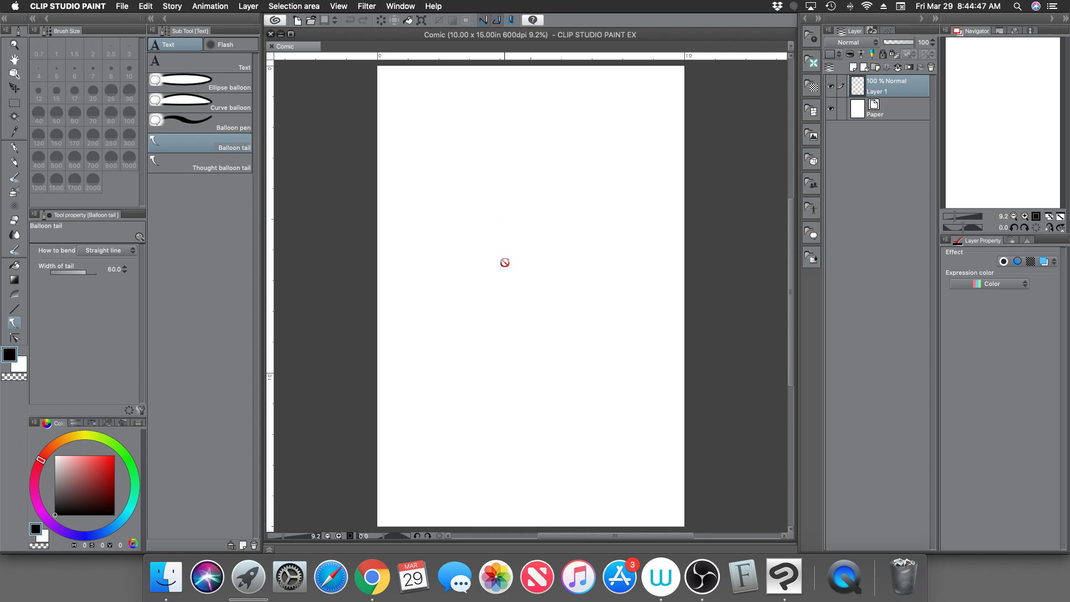
left_click(124, 7)
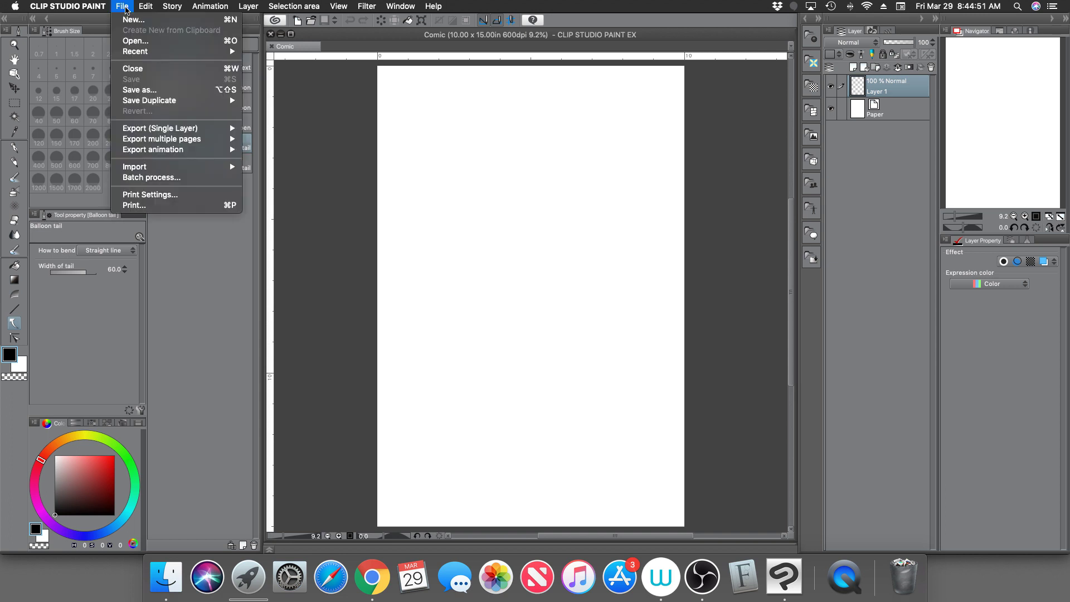
mouse_move(149, 168)
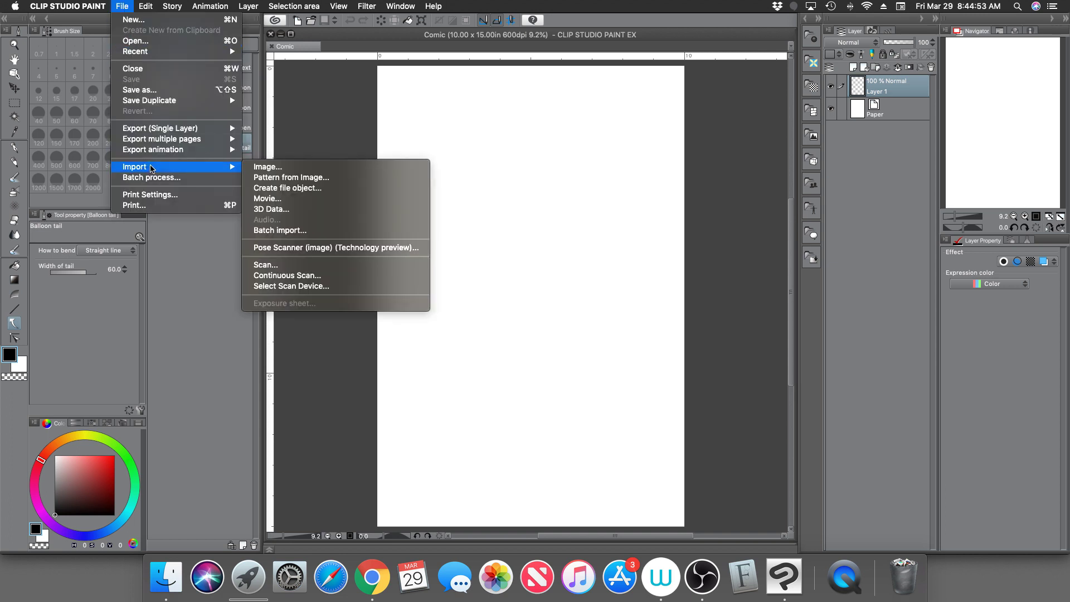
left_click(284, 210)
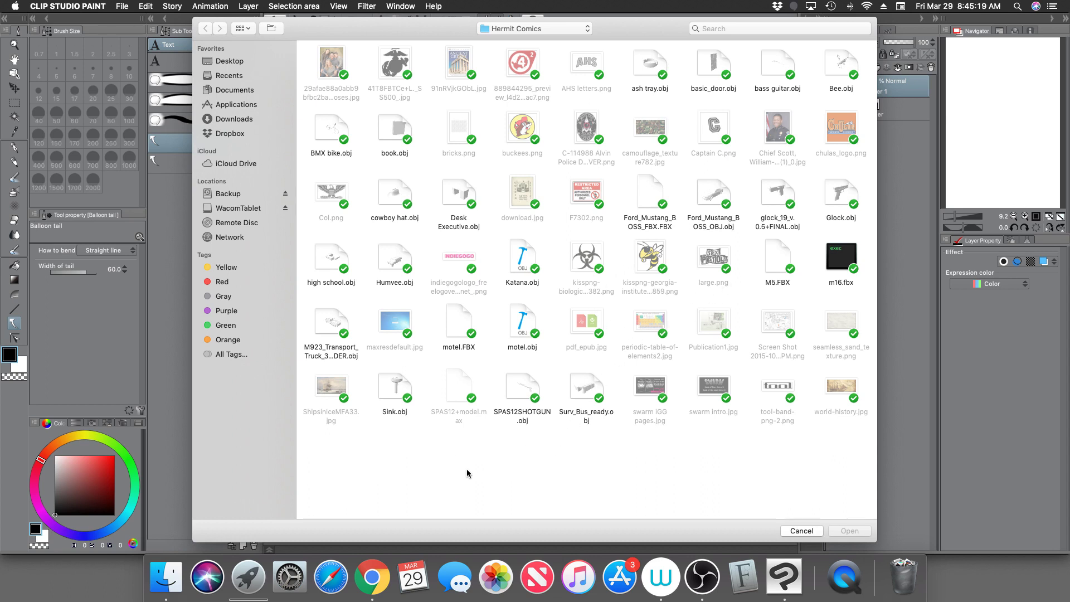
left_click(714, 190)
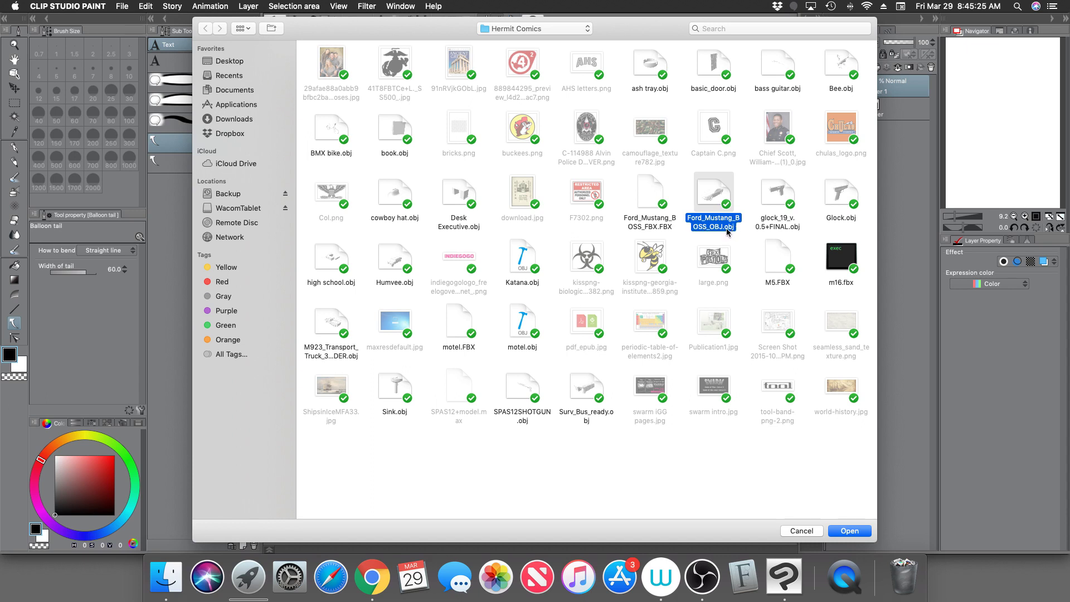
left_click(849, 532)
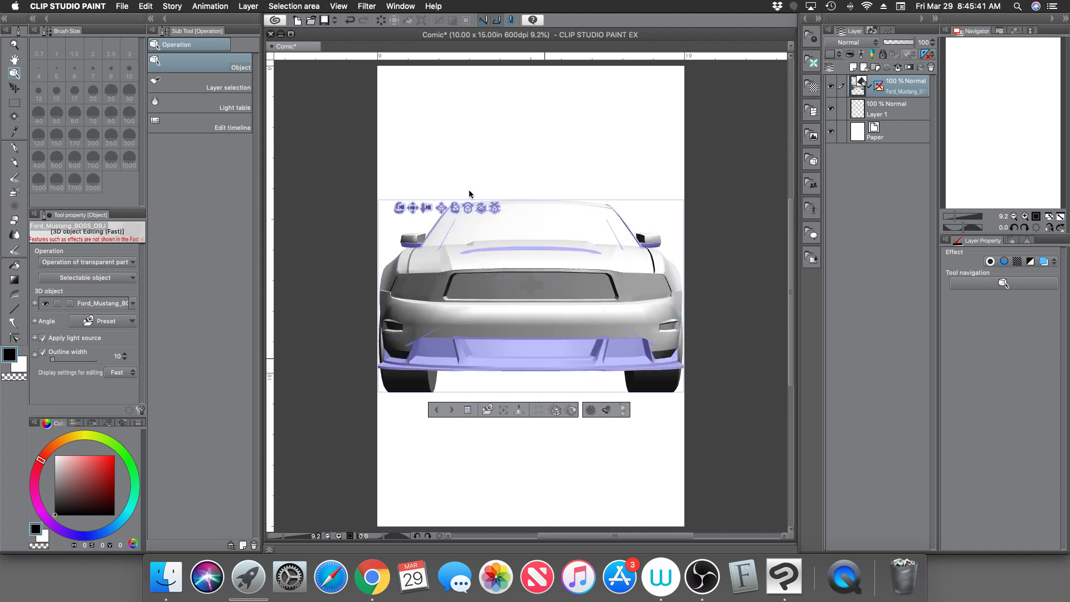
Step: Pull the 3D camera back from the Mustang and rotate it to a three-quarter front view
left_click_drag(430, 210, 427, 186)
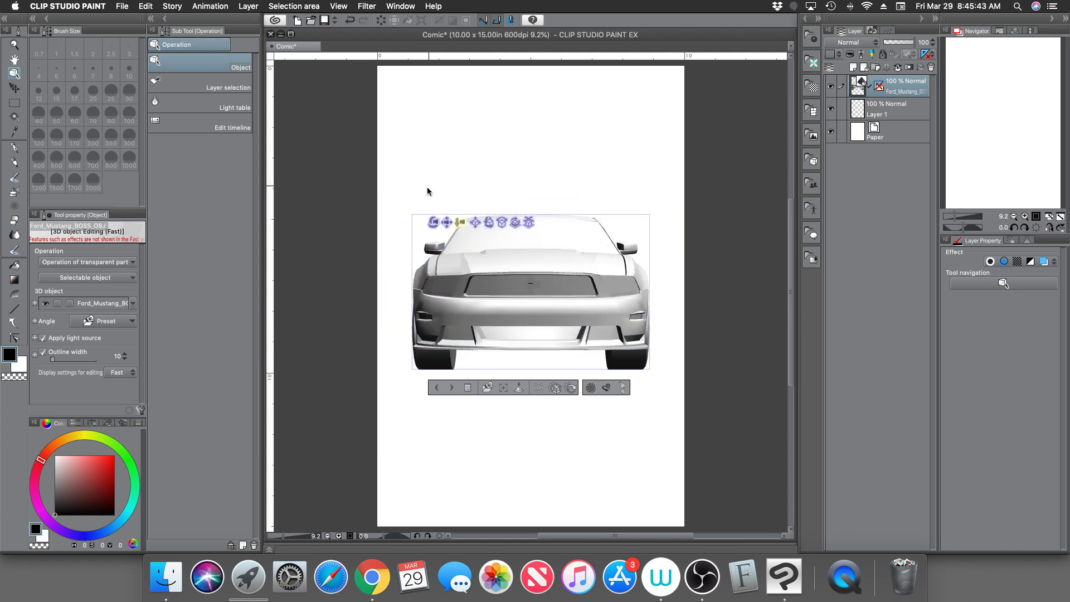
left_click_drag(437, 223, 381, 241)
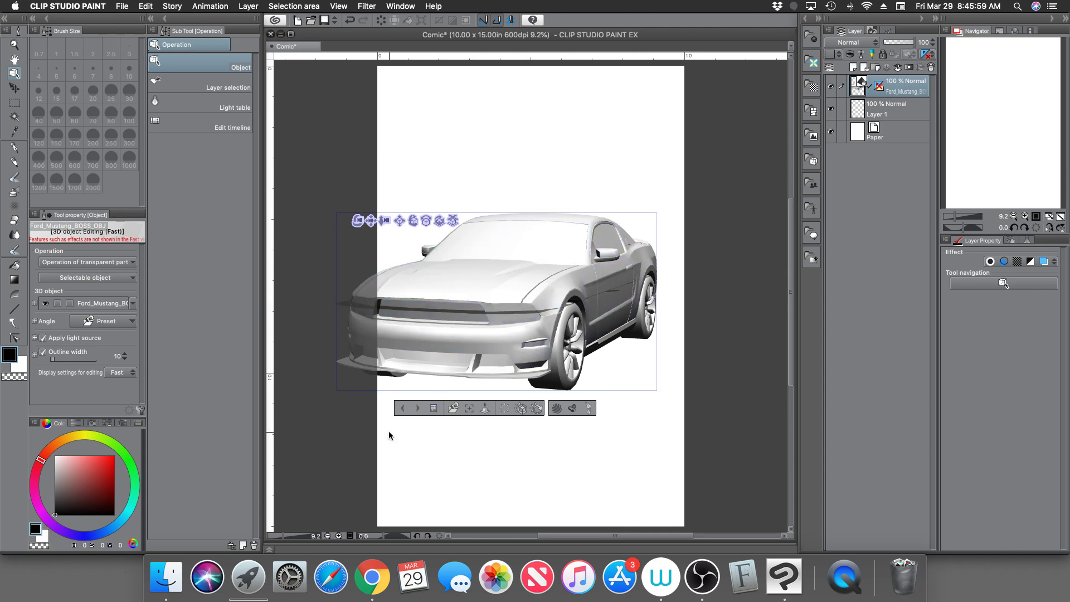
Step: Snap the Mustang to the ground and reframe it smaller with the camera in a near-frontal view
left_click(486, 412)
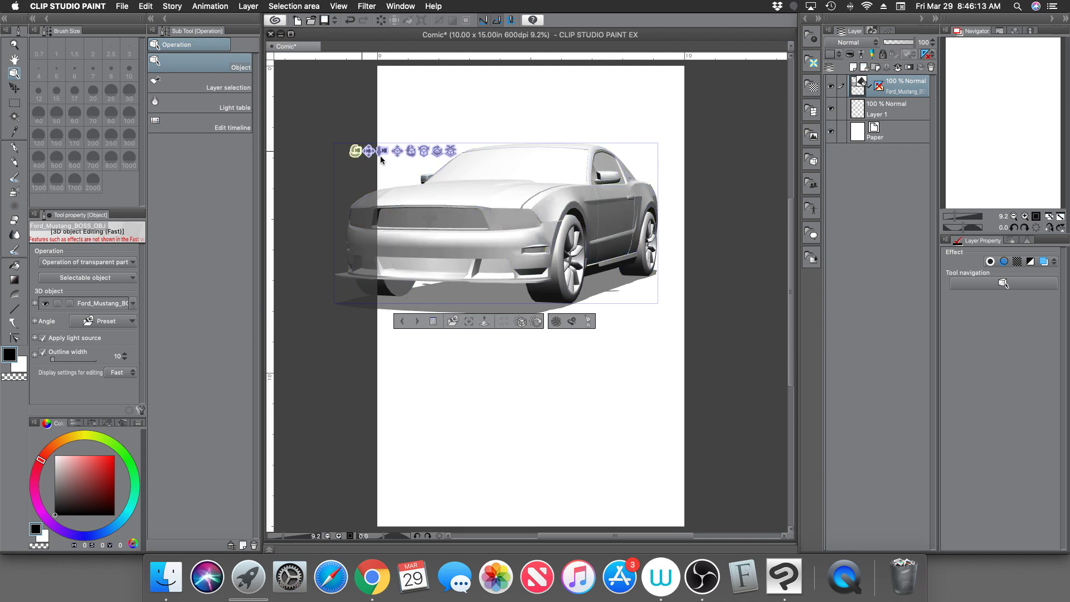
left_click_drag(382, 154, 387, 129)
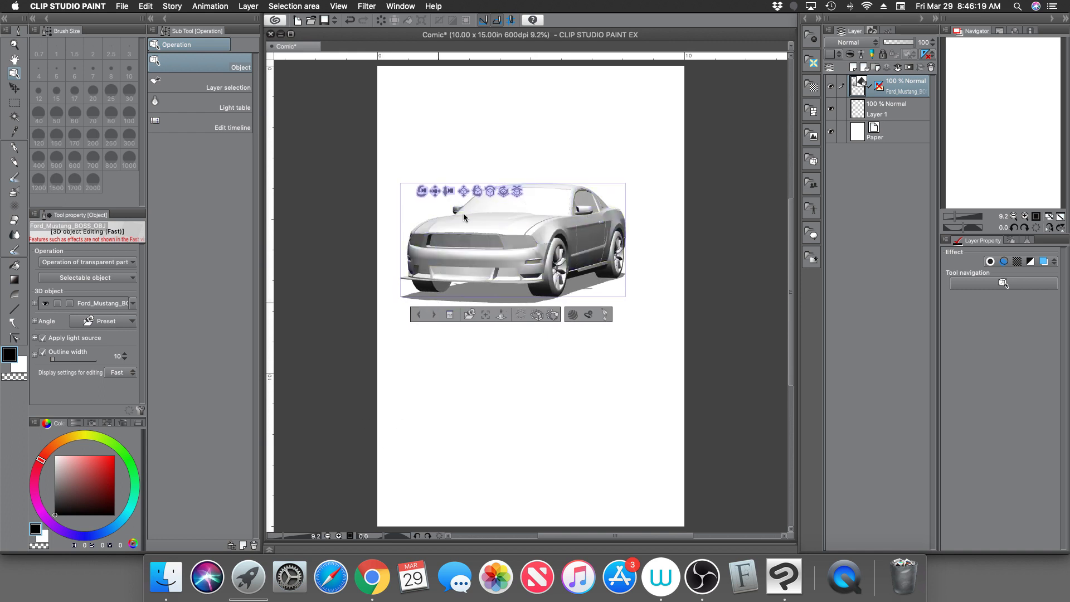
left_click_drag(449, 193, 492, 162)
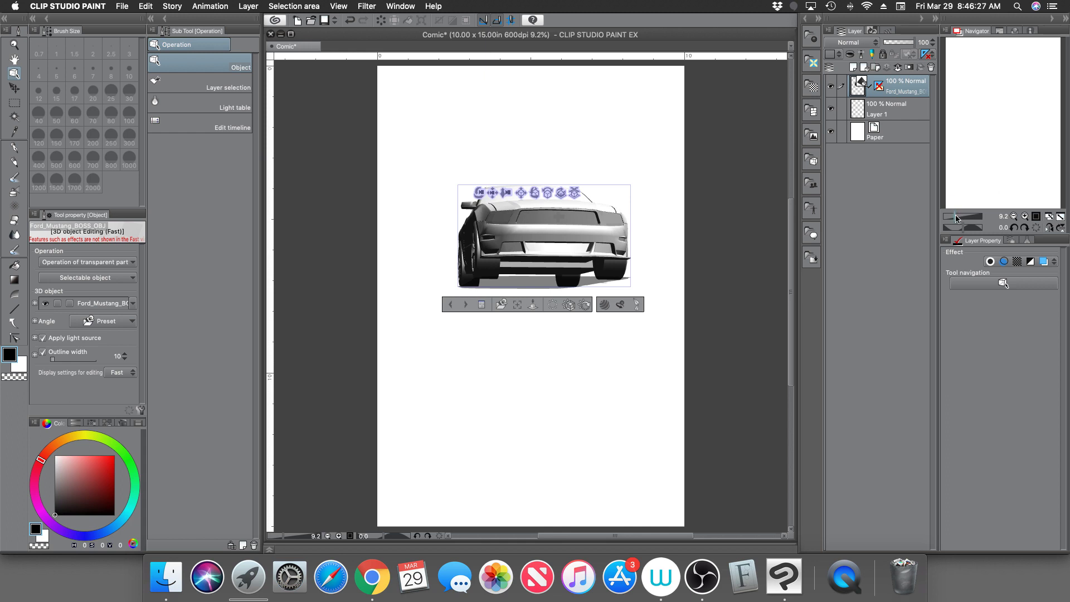
left_click_drag(957, 218, 963, 218)
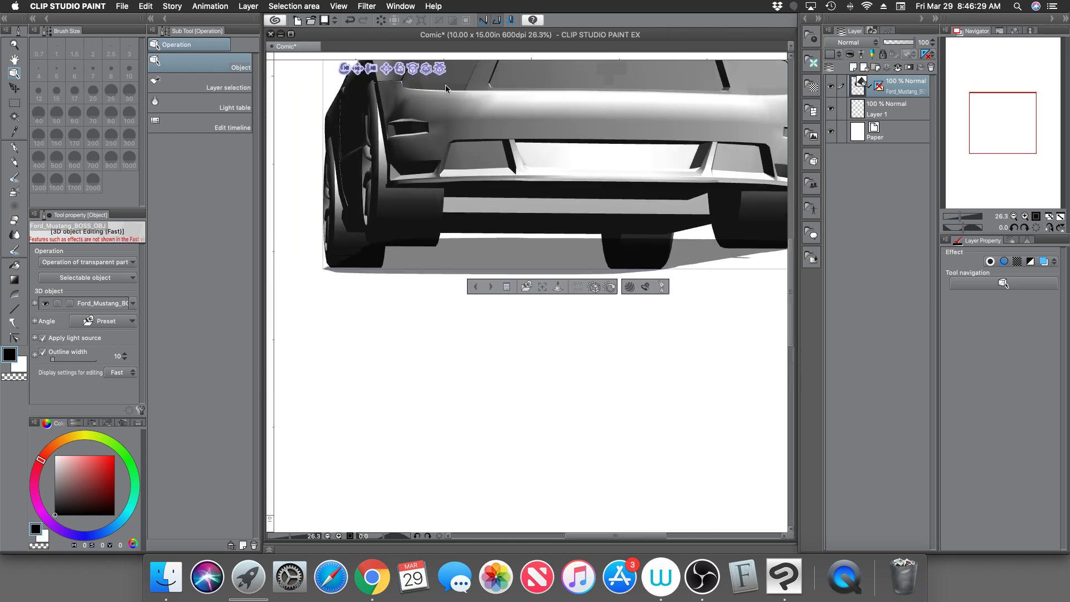
left_click_drag(344, 68, 343, 83)
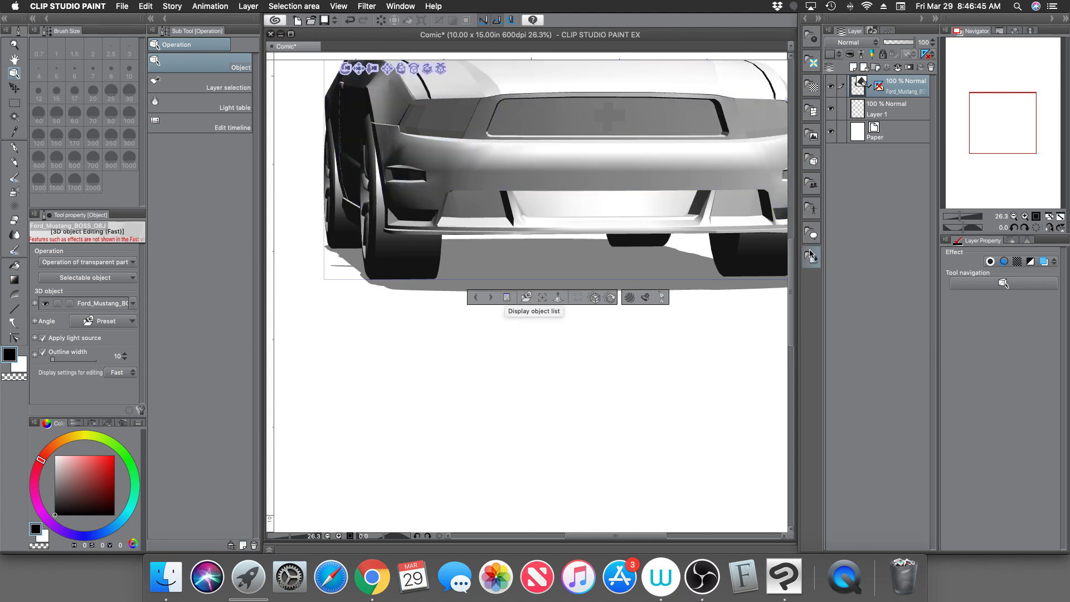
Step: Add the "general" body shape from the 3D Character materials to the Mustang's 3D scene
left_click(812, 184)
left_click(661, 188)
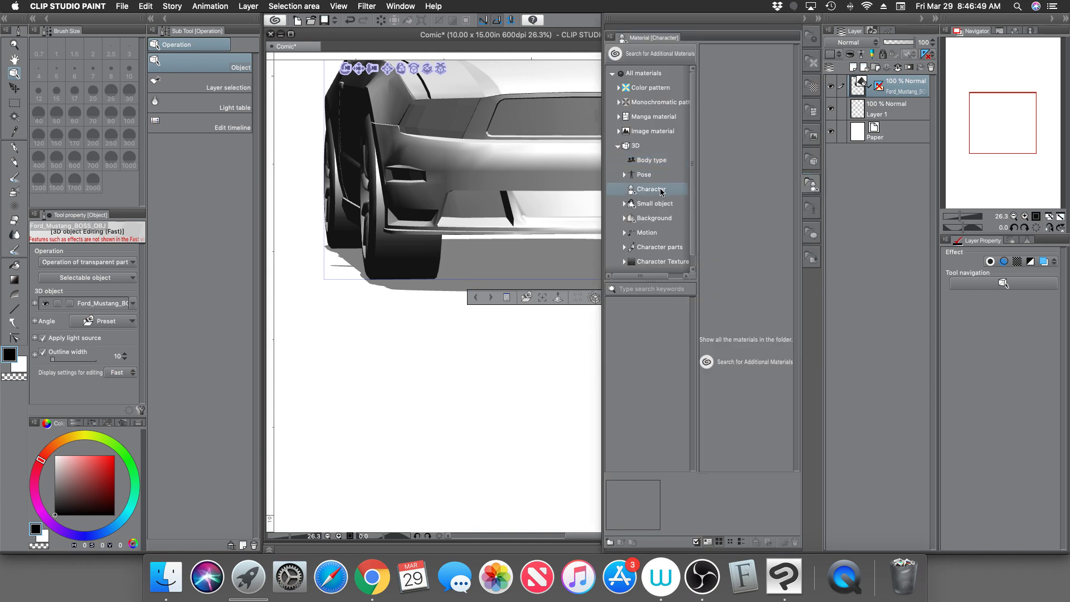
left_click(754, 70)
left_click_drag(753, 70, 505, 344)
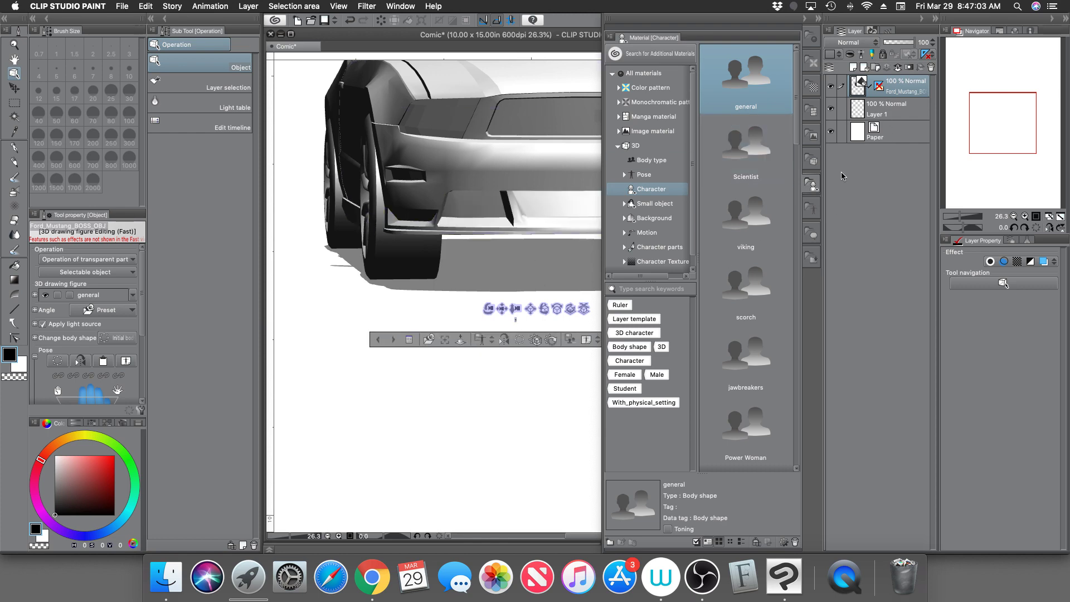
left_click(812, 184)
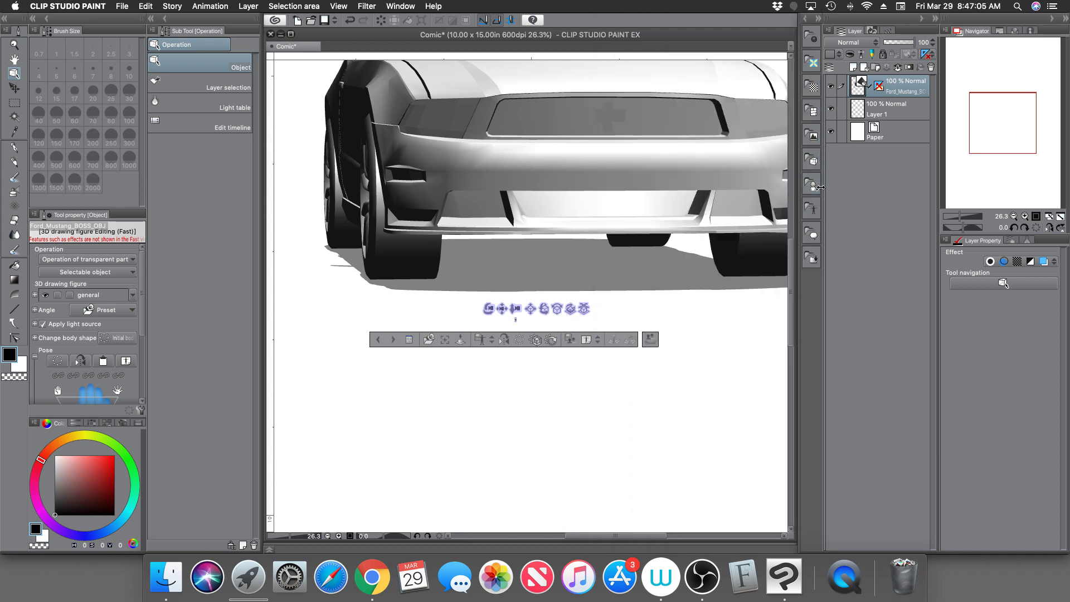
Step: Inspect the tiny human figure in front of the Mustang and move it sideways to beside the front wheel nearest the dark flank
left_click_drag(958, 216, 970, 216)
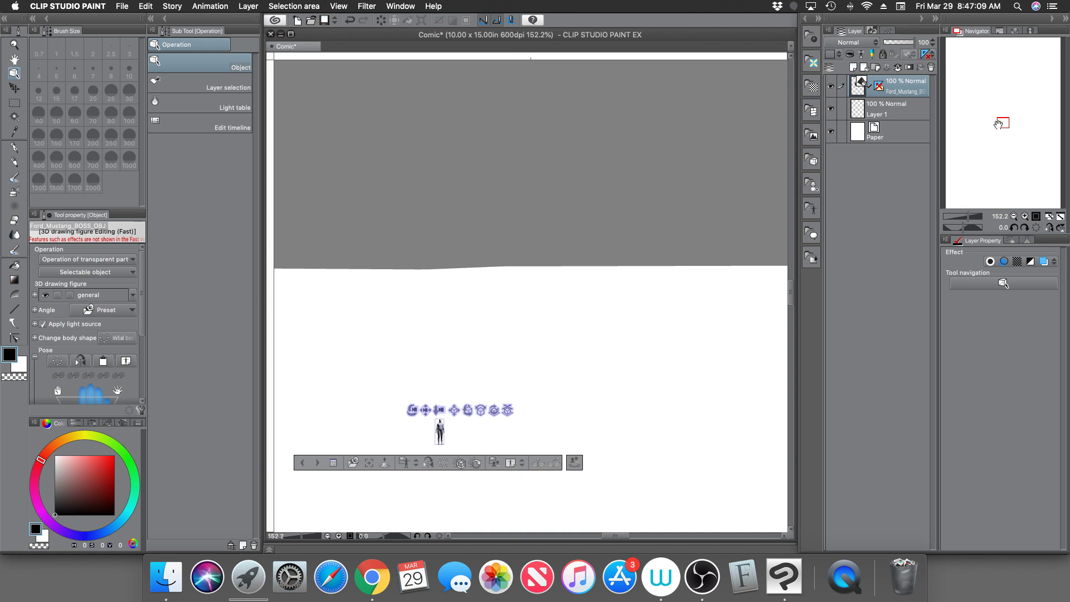
left_click_drag(997, 126, 997, 130)
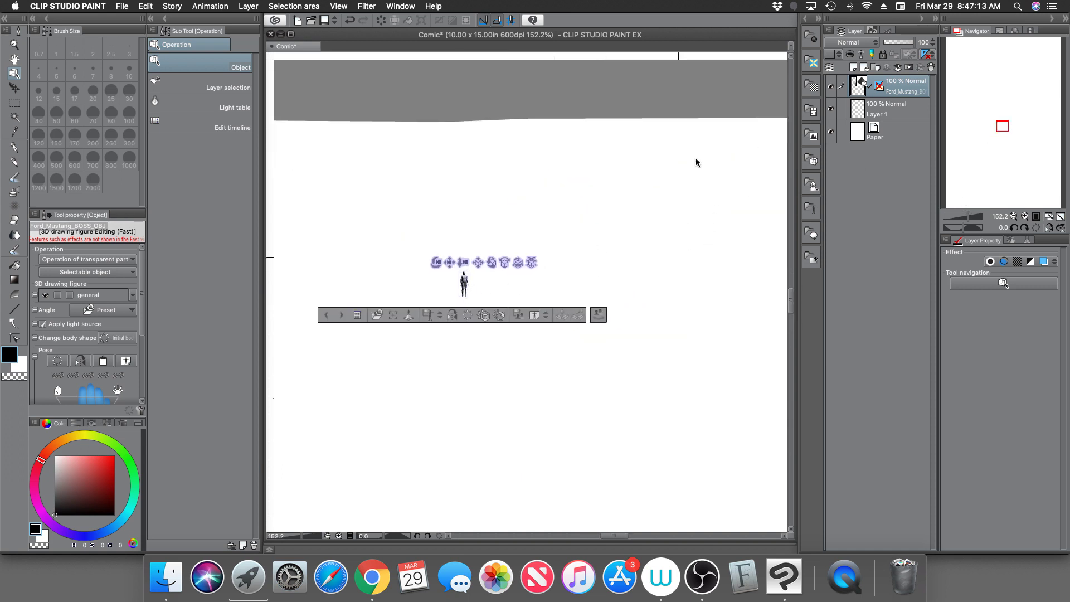
left_click_drag(967, 216, 970, 216)
left_click_drag(1001, 128, 999, 128)
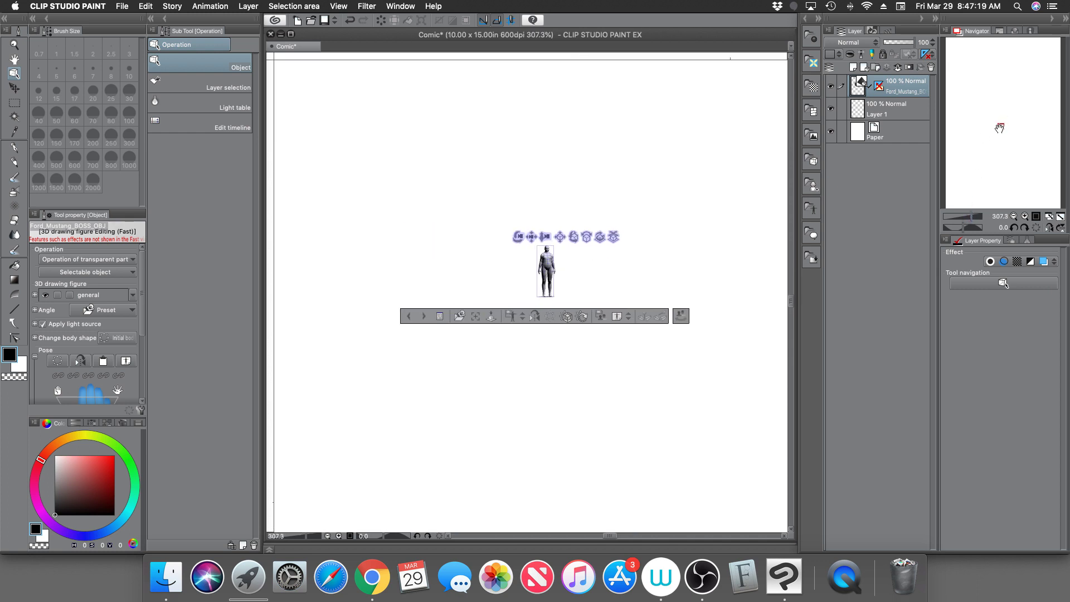
left_click_drag(970, 217, 959, 221)
left_click_drag(960, 219, 957, 219)
mouse_move(998, 143)
left_mouse_down()
mouse_move(1006, 130)
mouse_move(991, 132)
left_mouse_up()
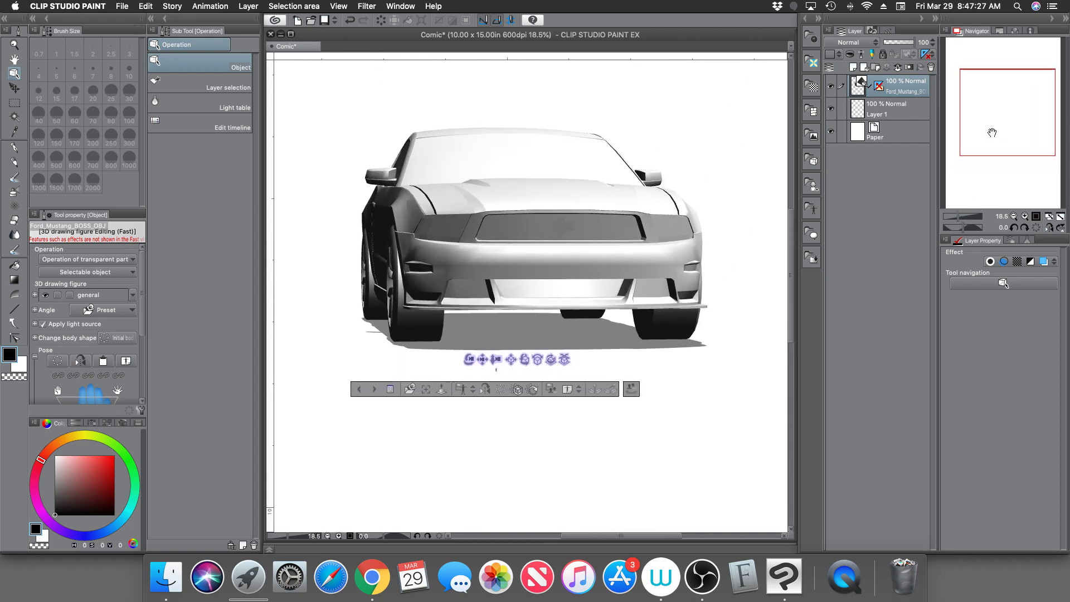
left_click_drag(565, 363, 380, 354)
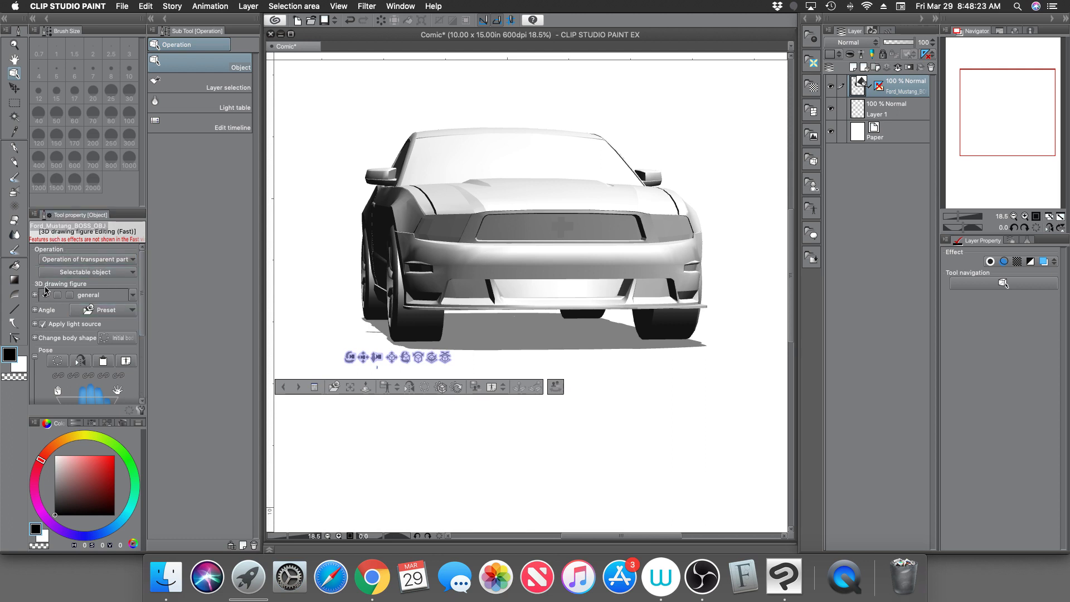
Step: Select the Ford Mustang among the scene's 3D objects and set its object scale to 50
left_click(134, 297)
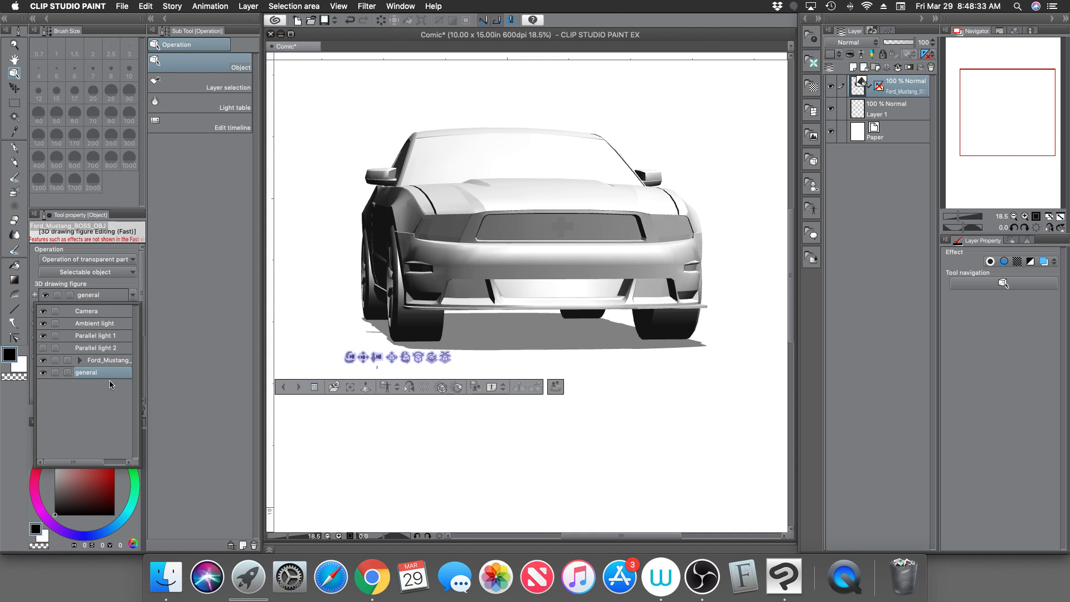
left_click(98, 361)
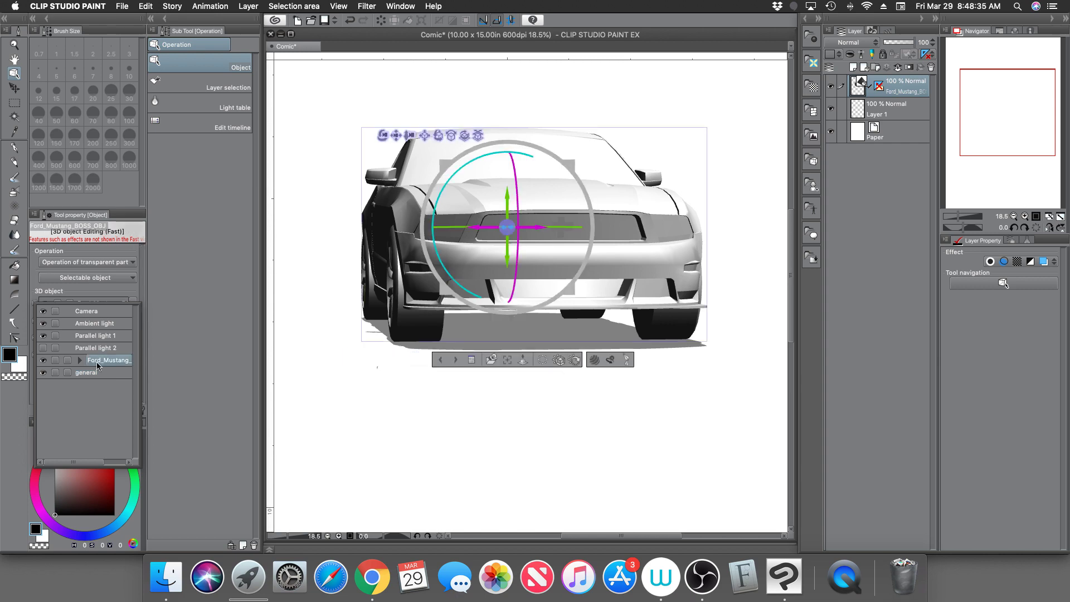
left_click(100, 373)
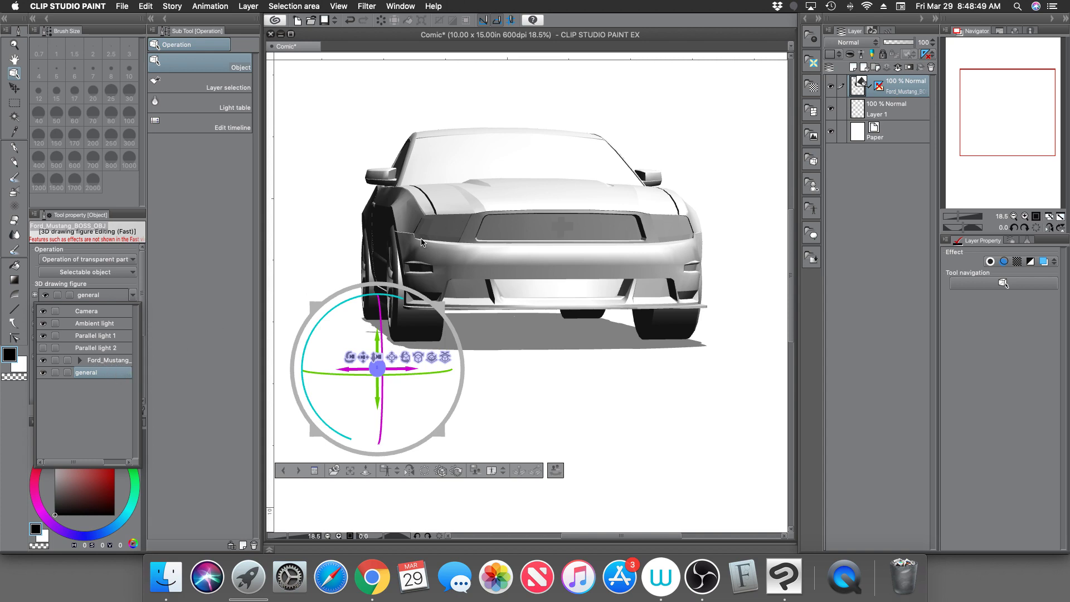
left_click(110, 362)
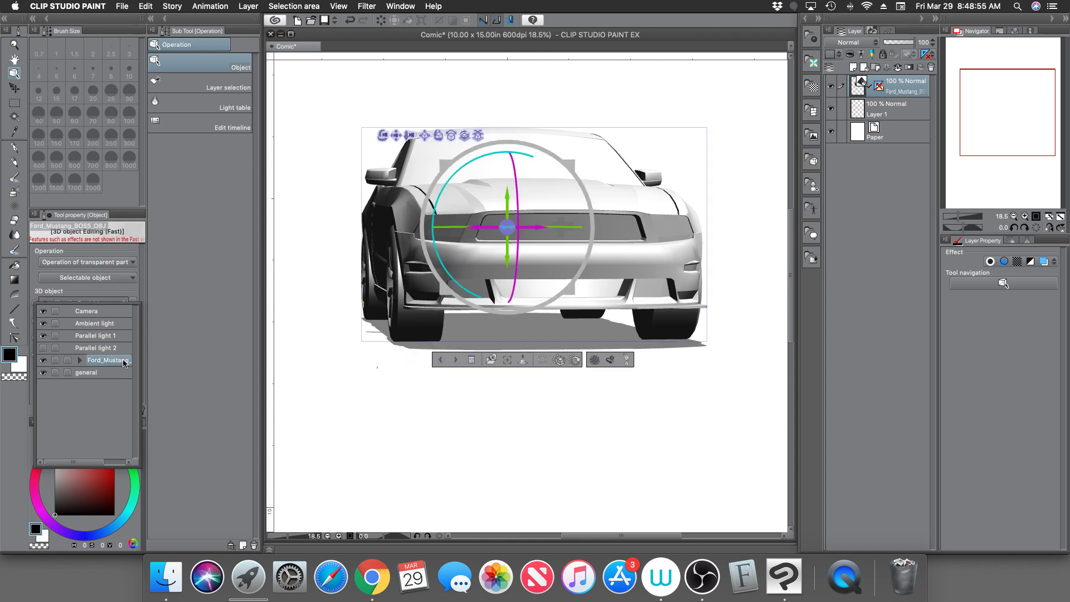
left_click(166, 334)
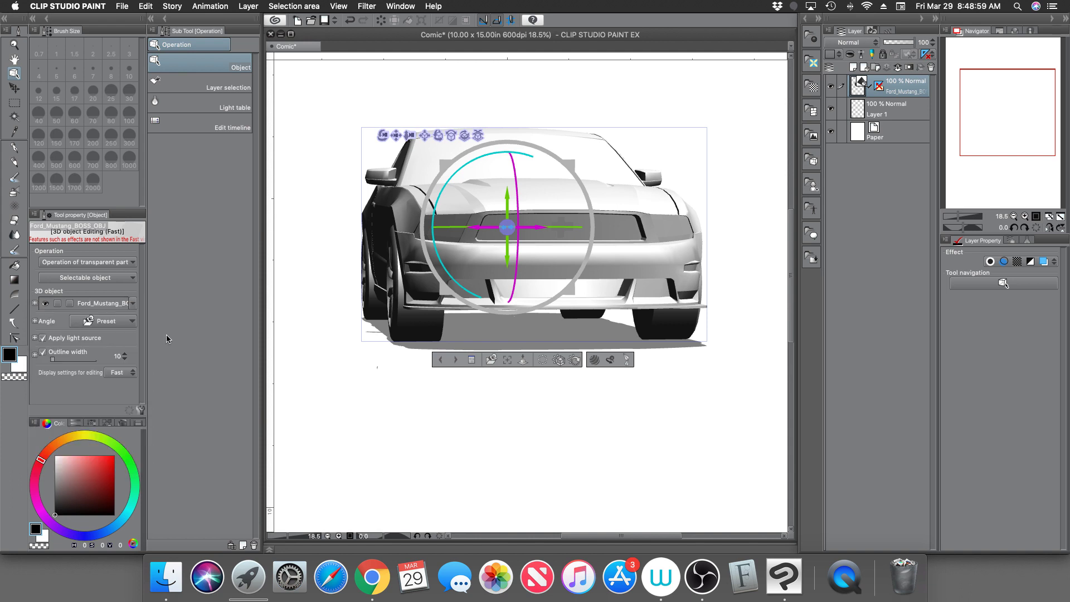
left_click(35, 304)
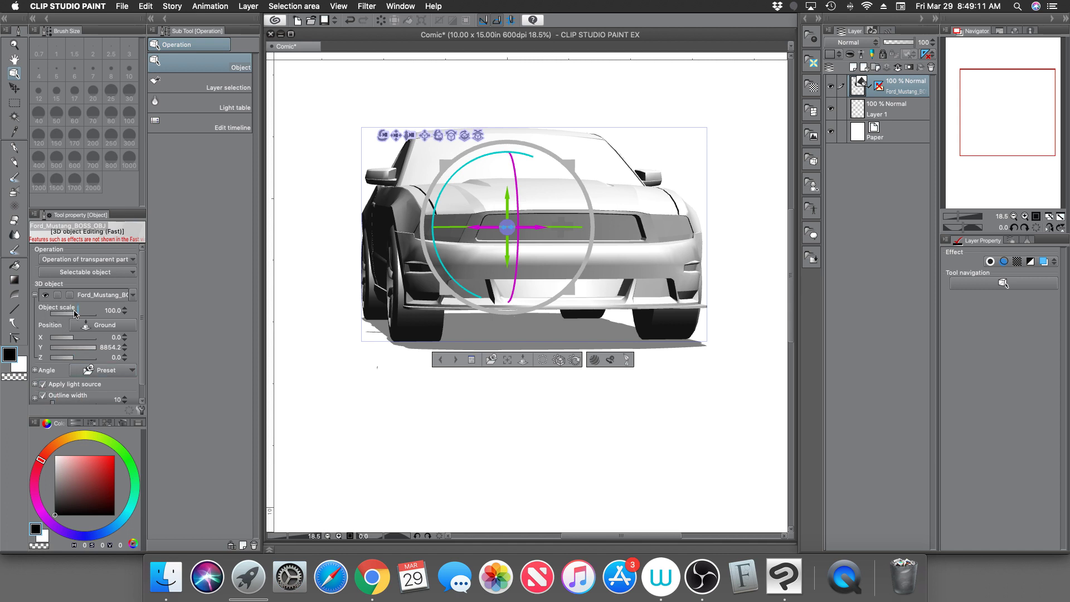
left_click(114, 311)
type("50")
key("Return")
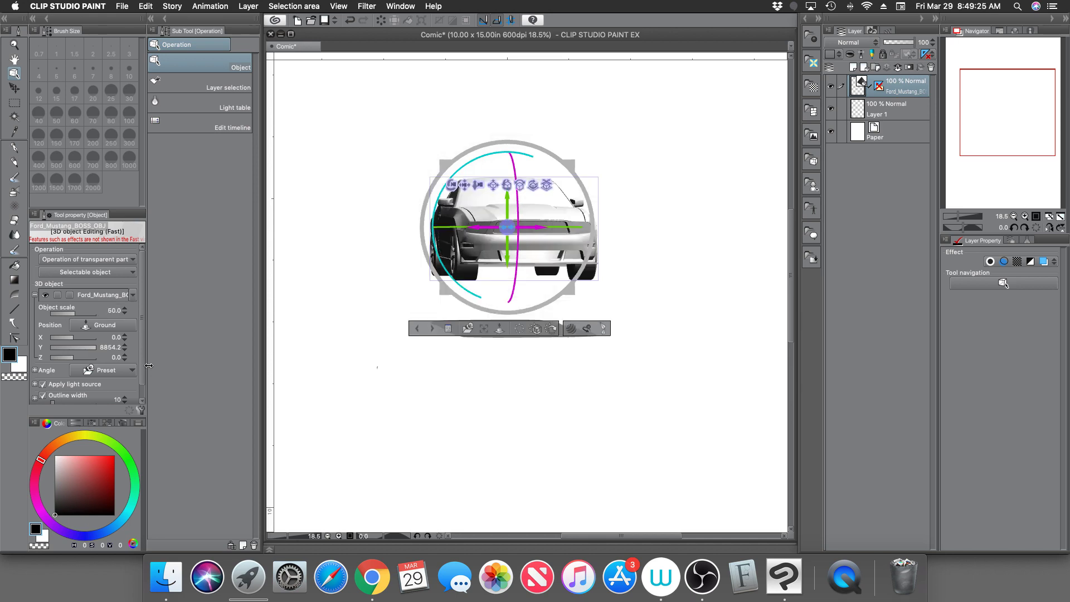
Step: Snap the Mustang to the ground and compare it at close range with the tiny figure
left_click(499, 328)
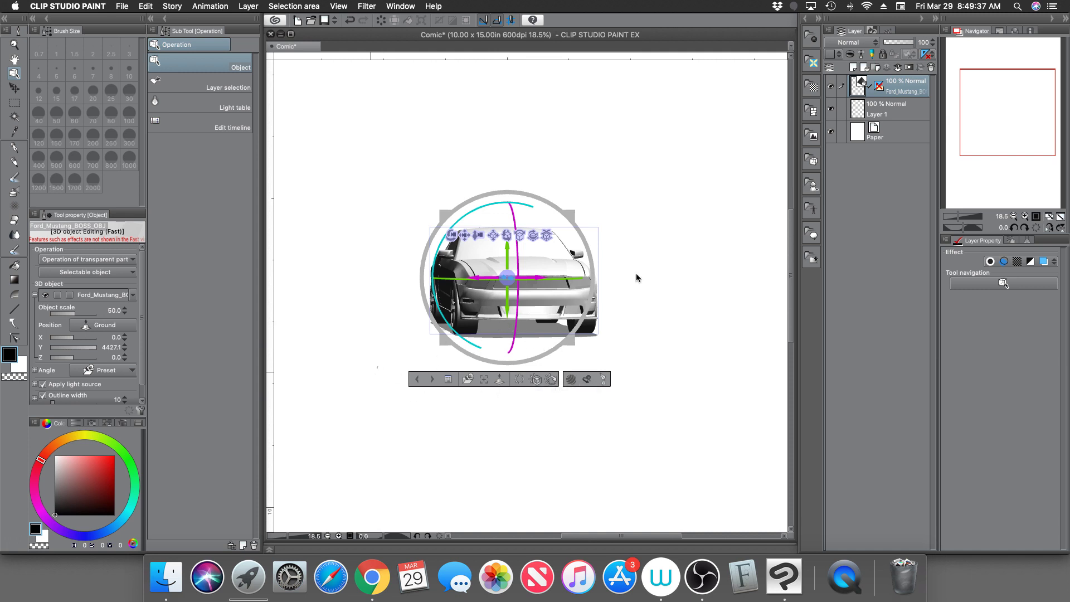
left_click(960, 218)
left_click_drag(960, 218, 964, 216)
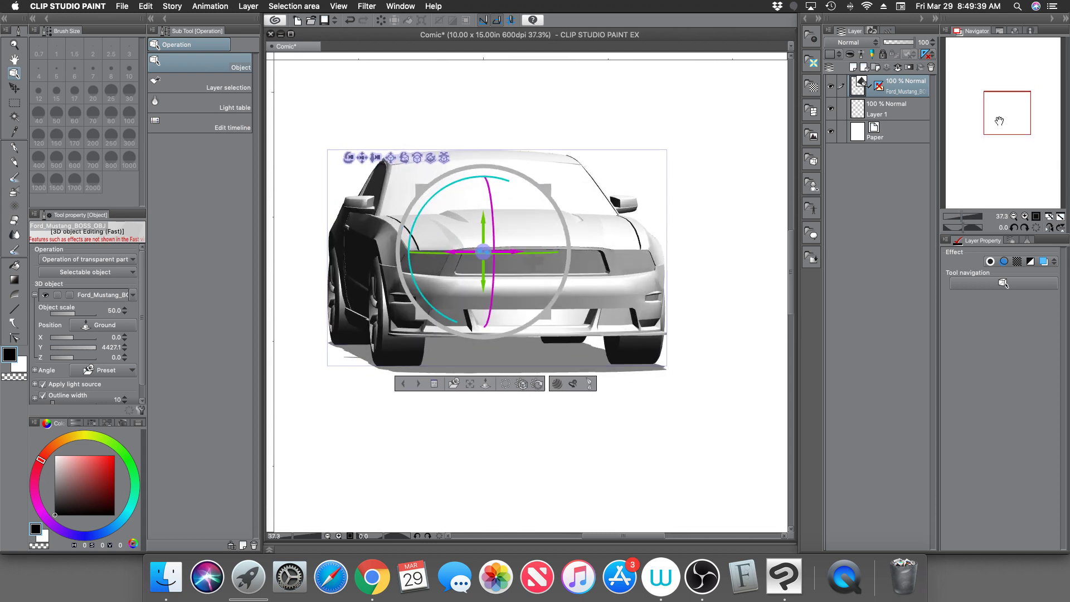
left_click_drag(997, 116, 996, 119)
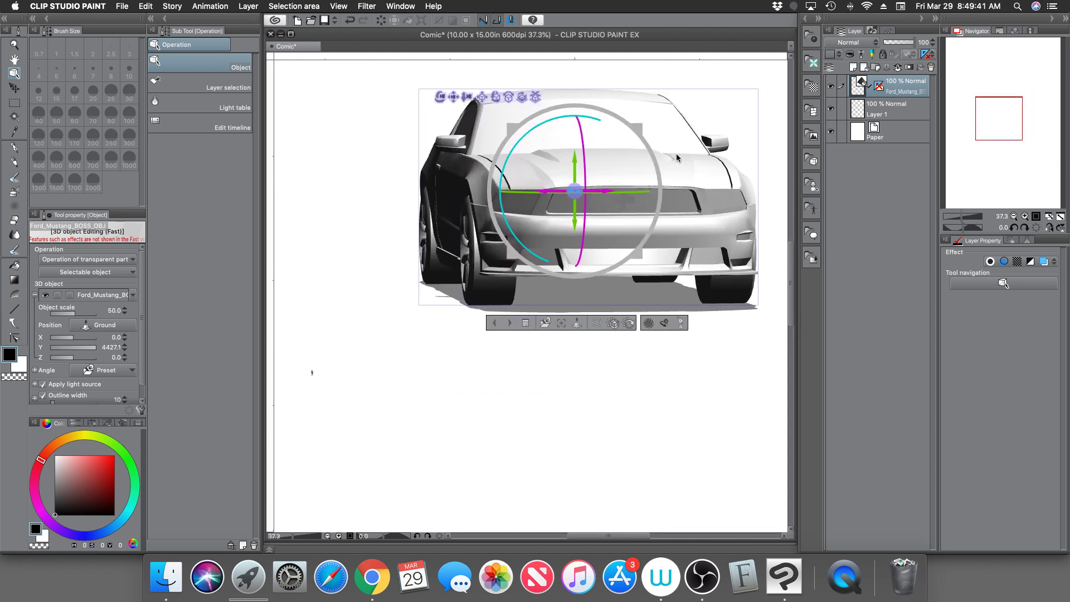
Step: Set the Mustang's object scale to 10 and snap it to the ground
left_click(114, 309)
type("10")
key("Return")
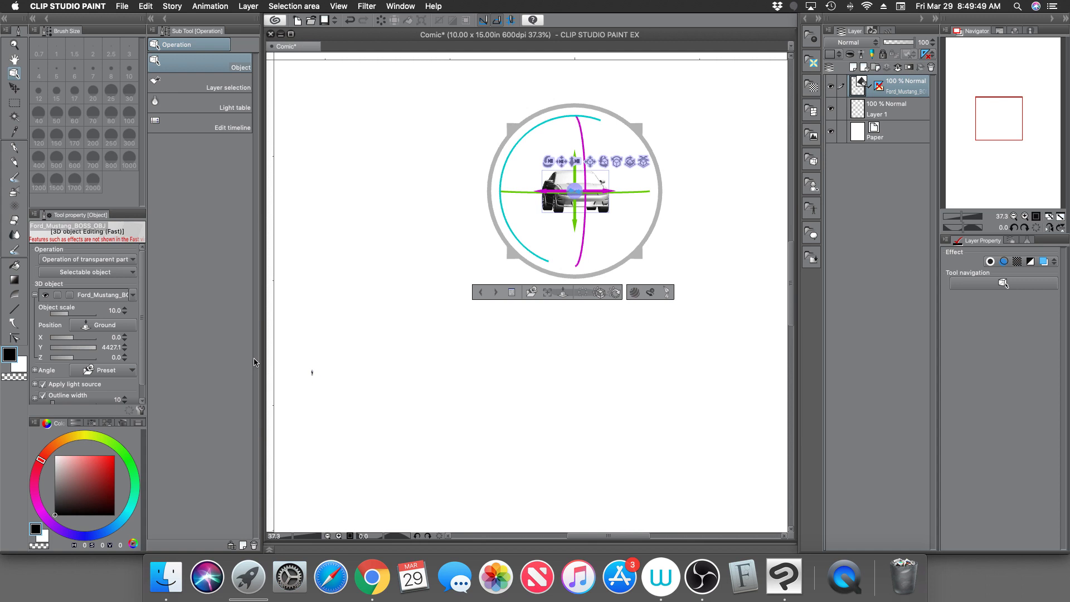
left_click(564, 294)
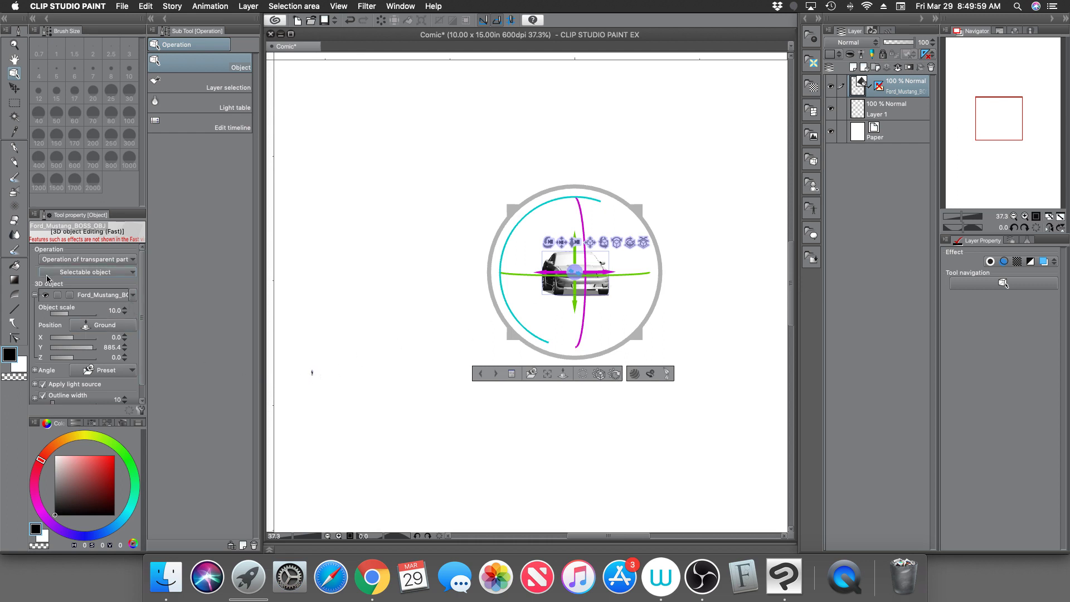
Step: Select the "general" figure, move it closer to the Mustang at about X -1438.4, Z -6335.2, and compare their sizes
left_click(133, 296)
left_click(109, 372)
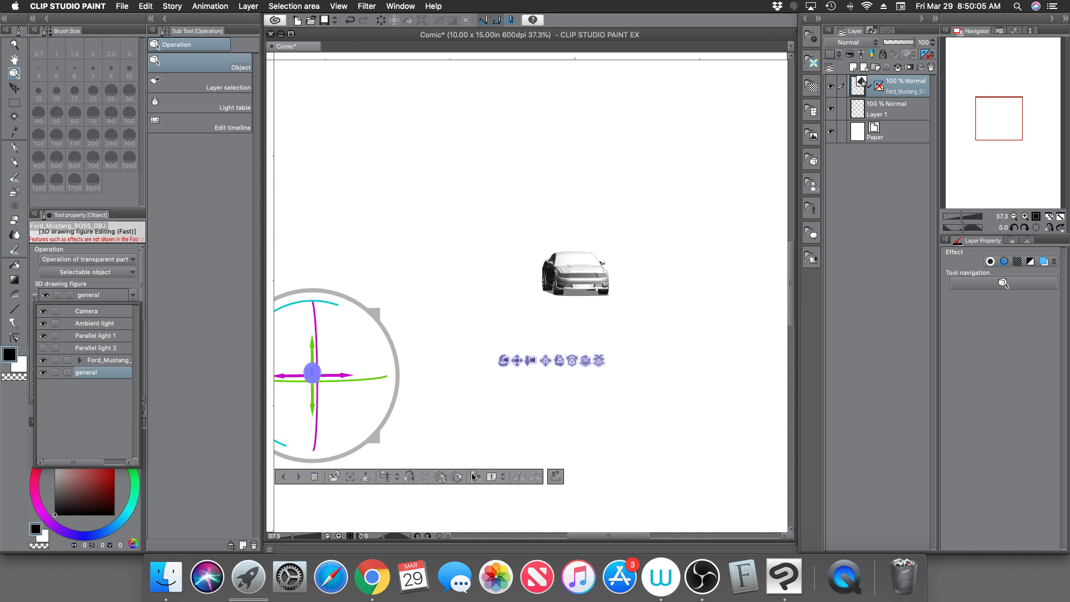
left_click(1014, 126)
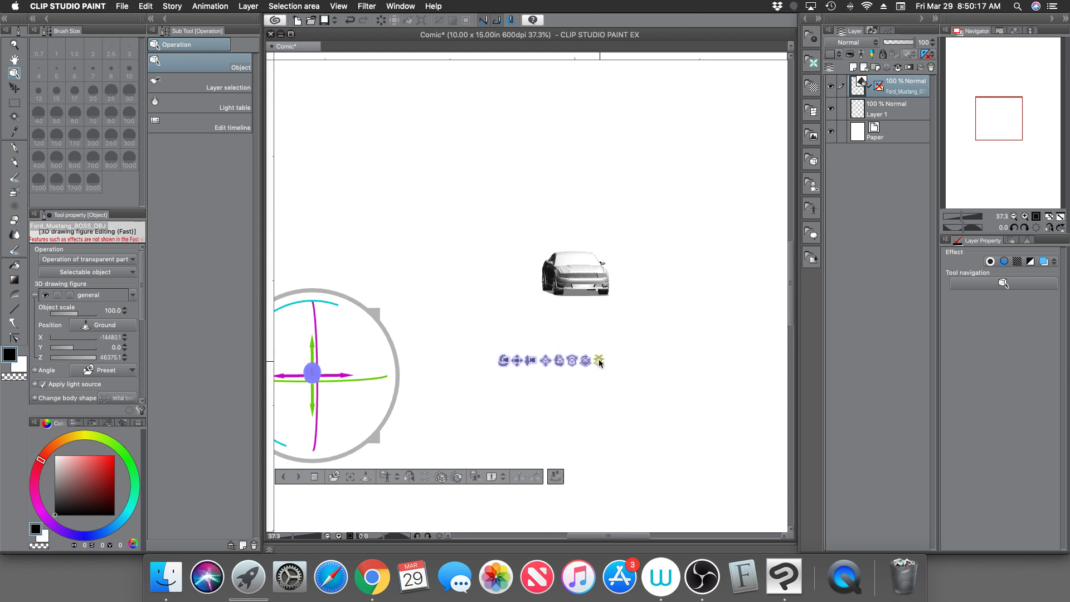
left_click(561, 332)
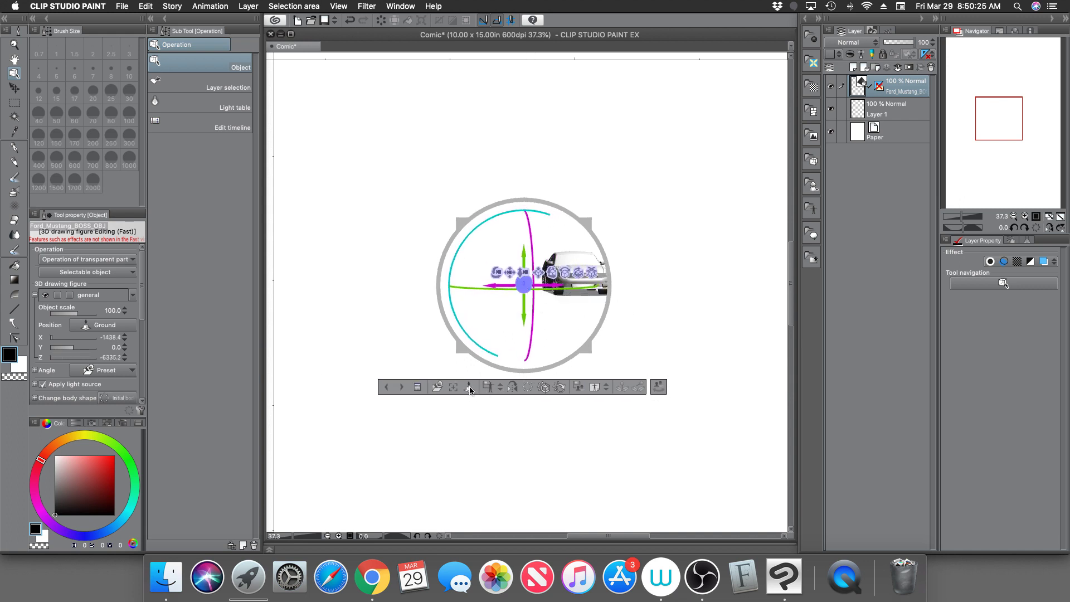
left_click_drag(956, 216, 970, 215)
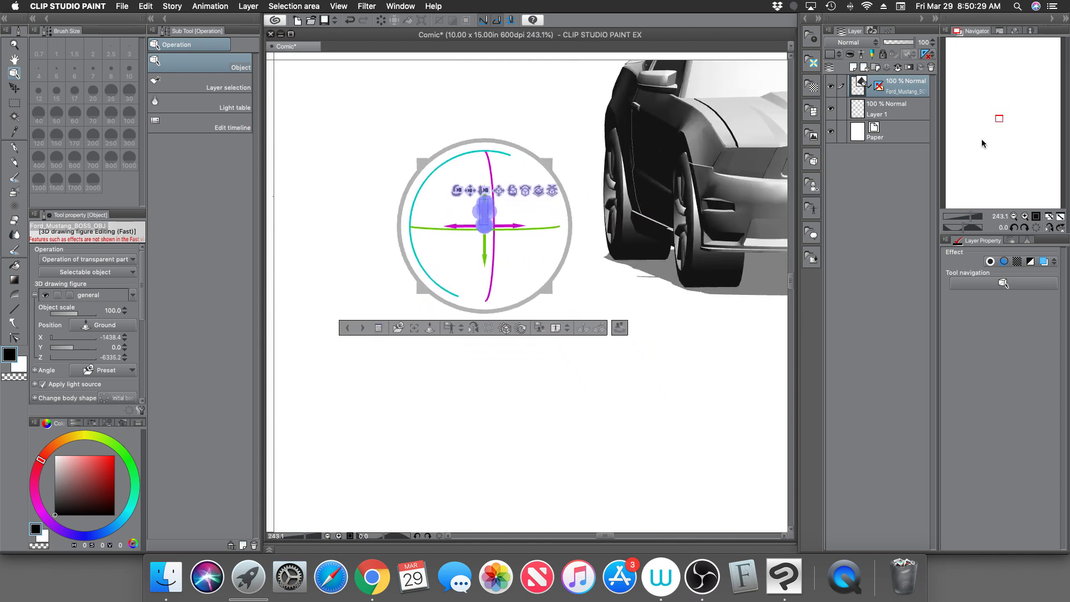
left_click_drag(1002, 119, 1001, 120)
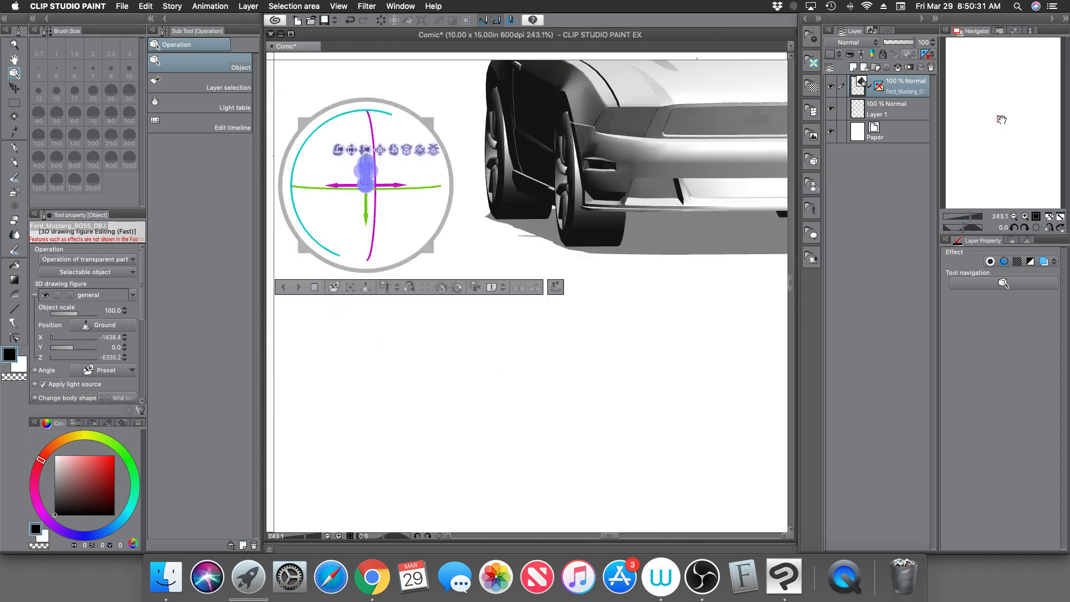
left_click(966, 216)
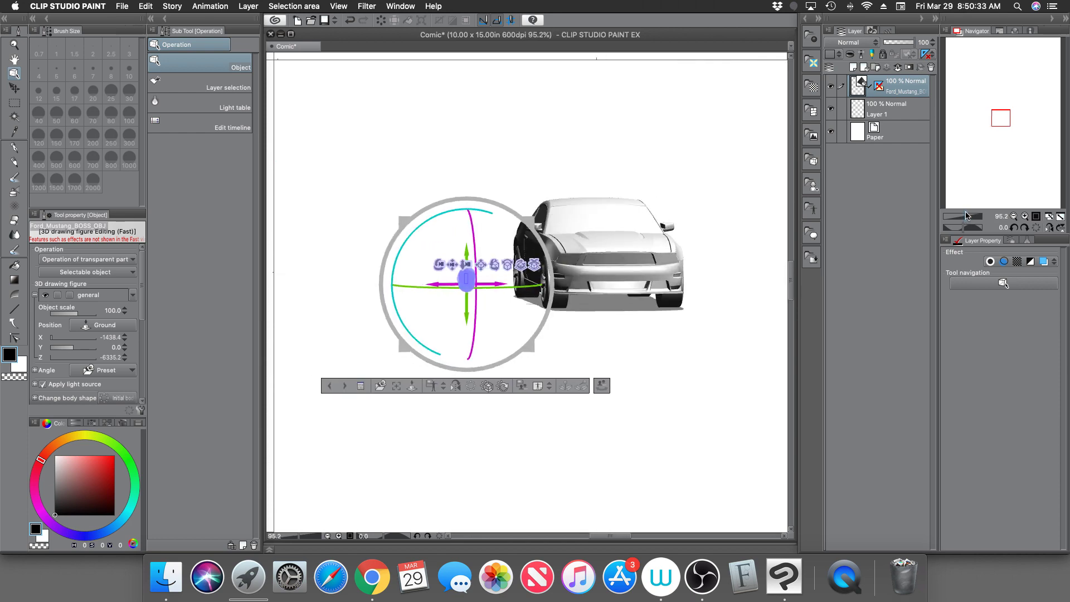
left_click(967, 217)
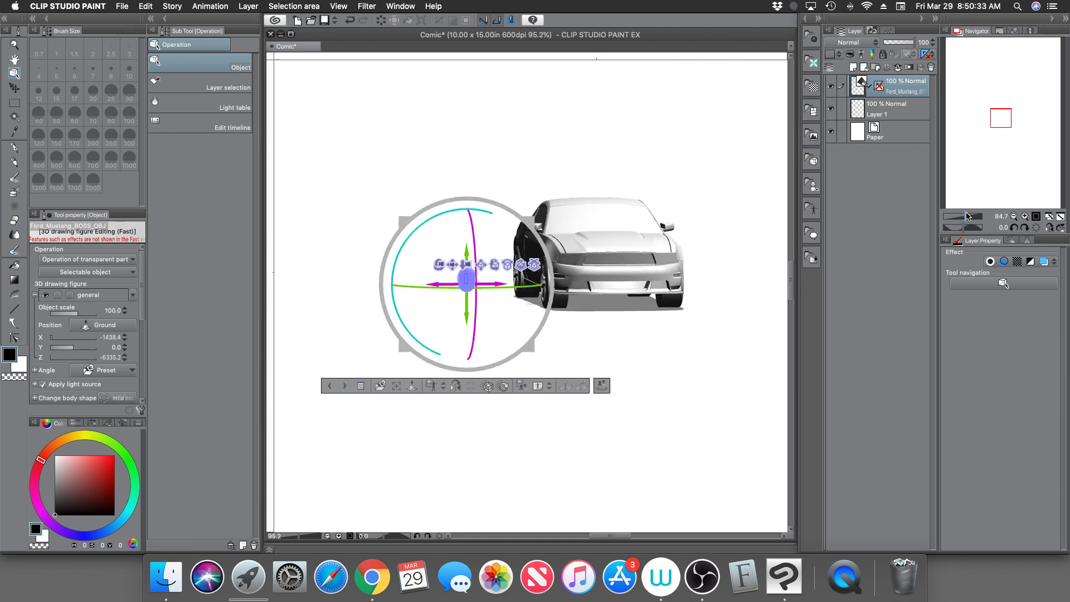
Step: Select the Ford Mustang in the scene, set its object scale to 1, and snap it to the ground
left_click(132, 296)
left_click(118, 360)
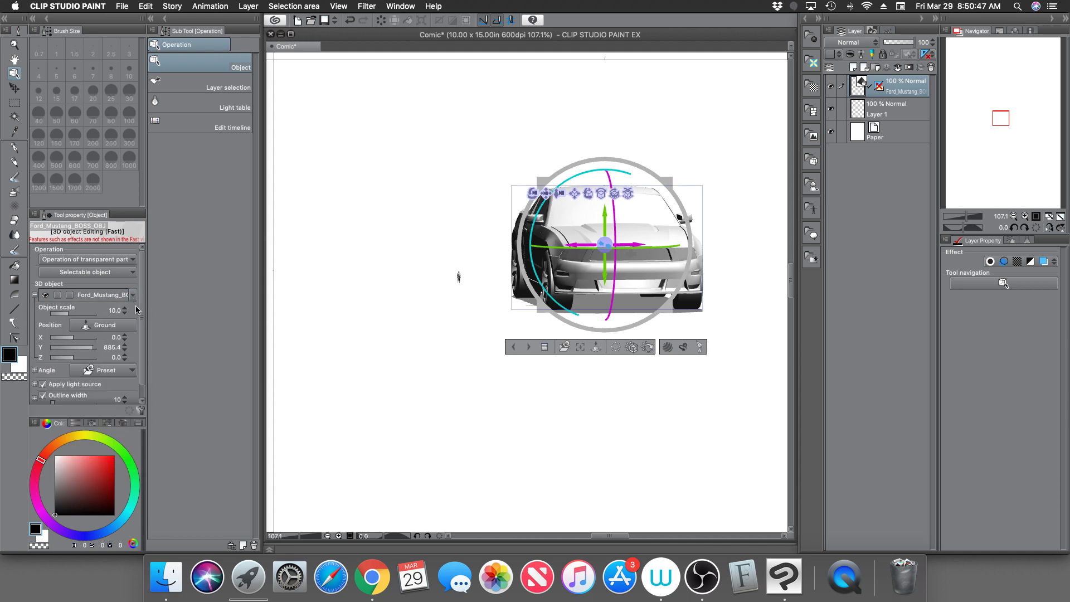
left_click(114, 312)
type("1")
key("Return")
left_click(594, 348)
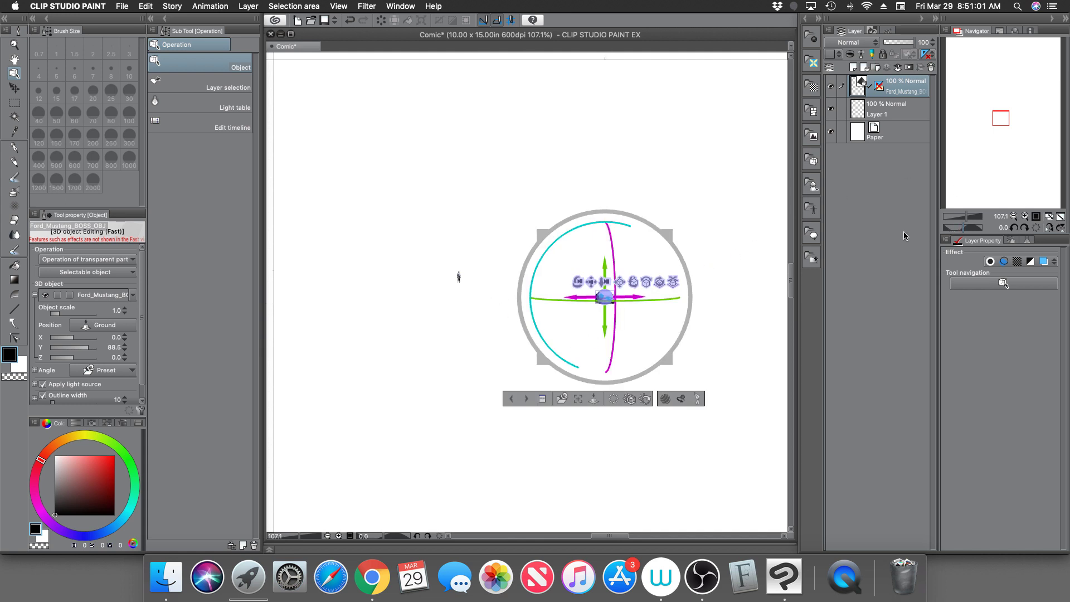
Step: Orbit the scene camera to look down on the Mustang from a raised angle
left_click_drag(570, 308, 570, 318)
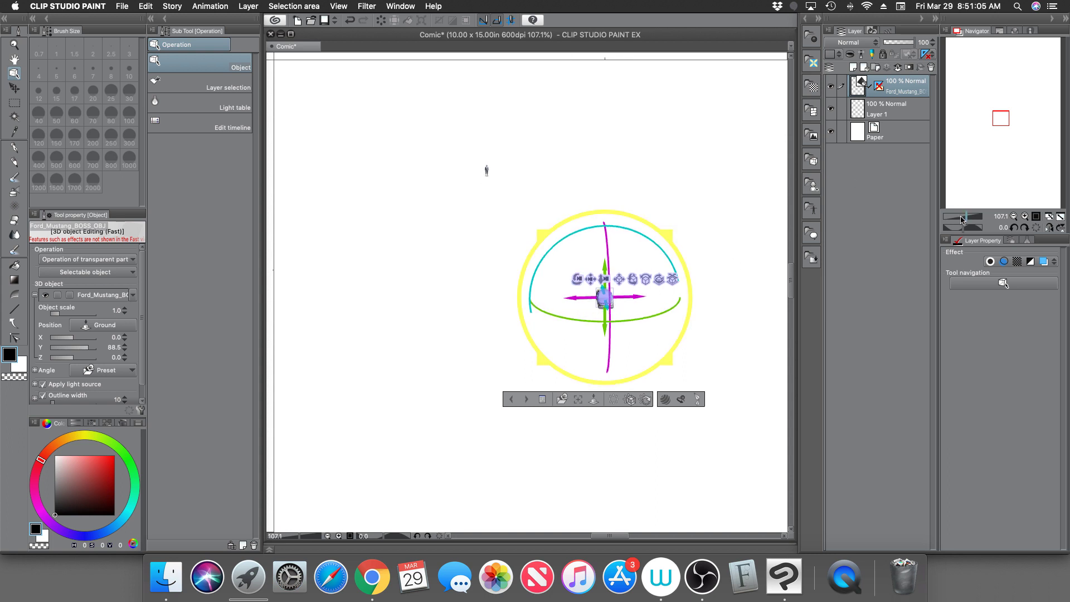
left_click_drag(963, 216, 976, 216)
left_click_drag(998, 116, 1005, 119)
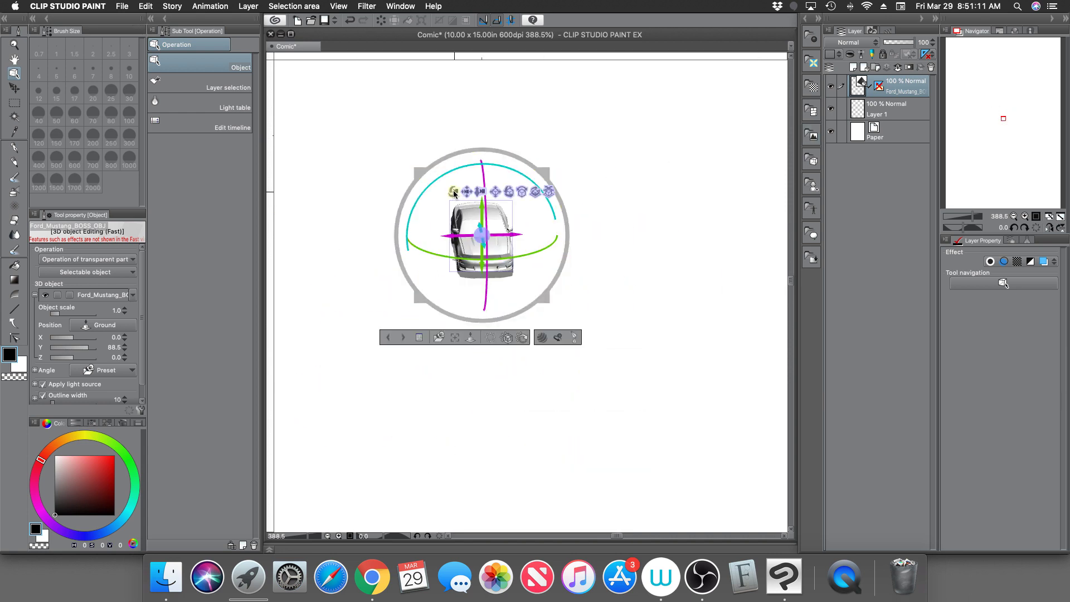
left_click_drag(455, 197, 446, 263)
left_click_drag(458, 194, 459, 196)
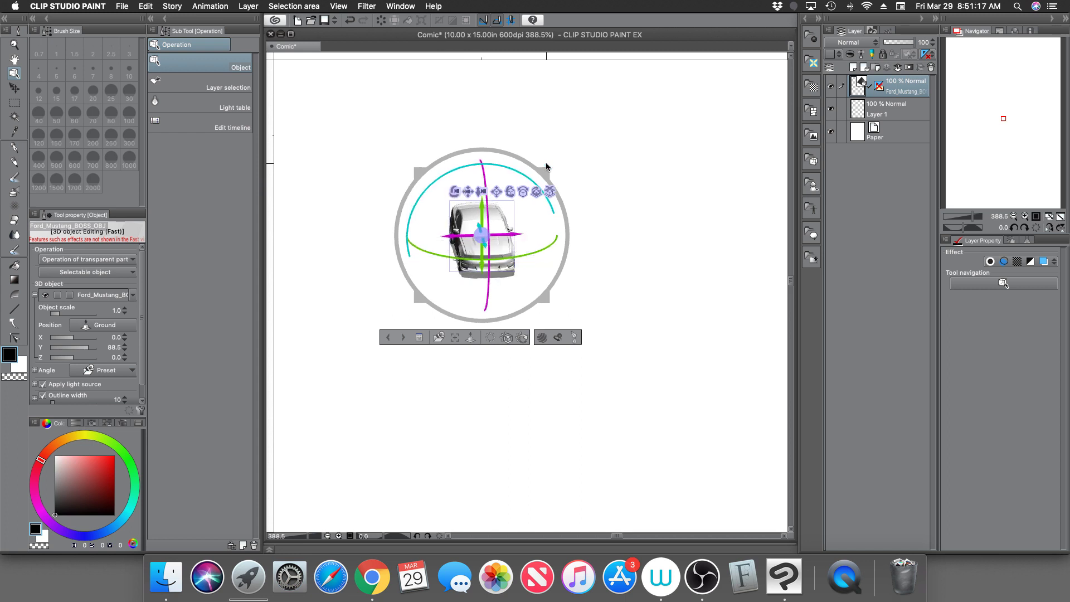
Step: Bring the scene camera closer to the Mustang and fit the whole page in the canvas view
left_click(1060, 216)
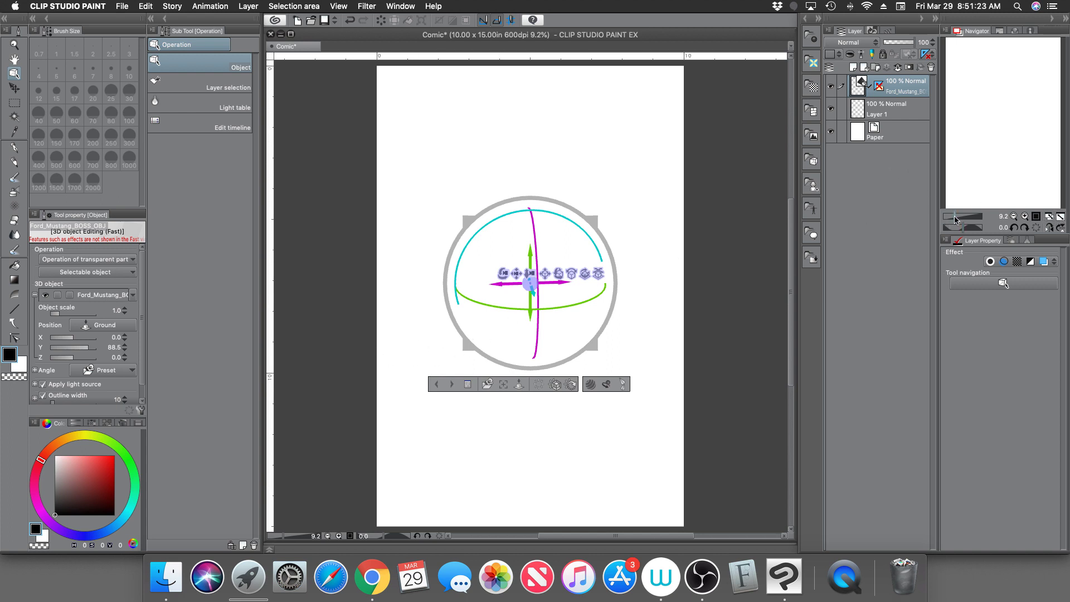
left_click_drag(954, 216, 964, 210)
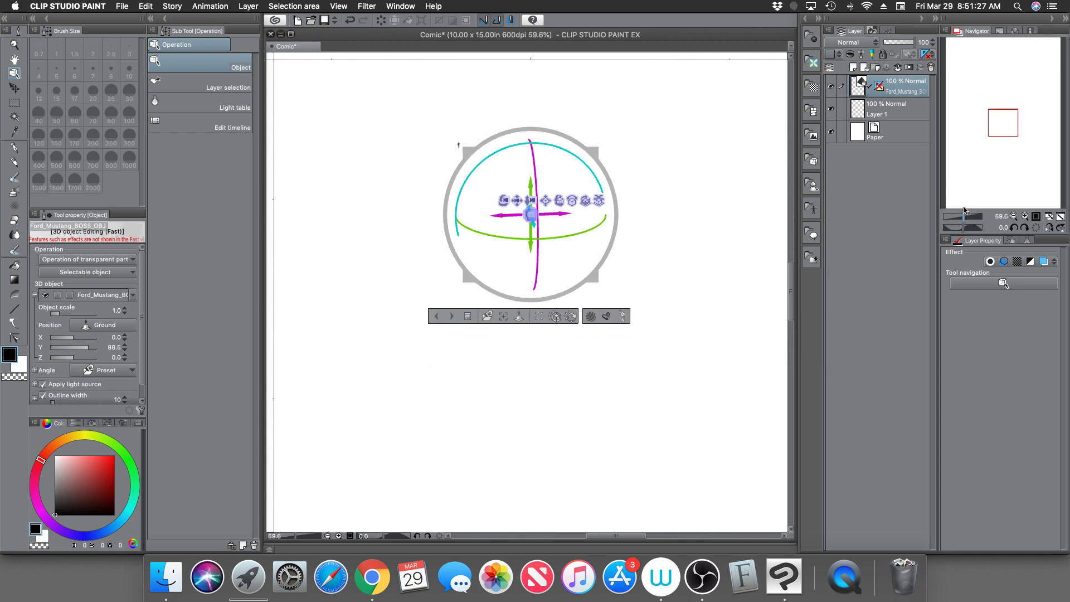
scroll(998, 132, "down", 2)
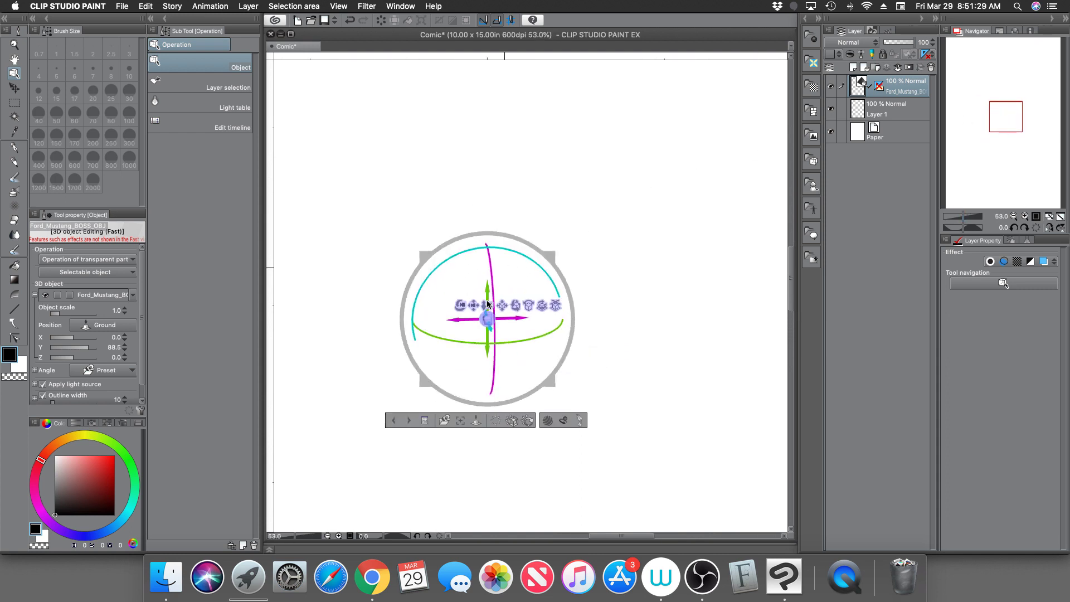
left_click(959, 216)
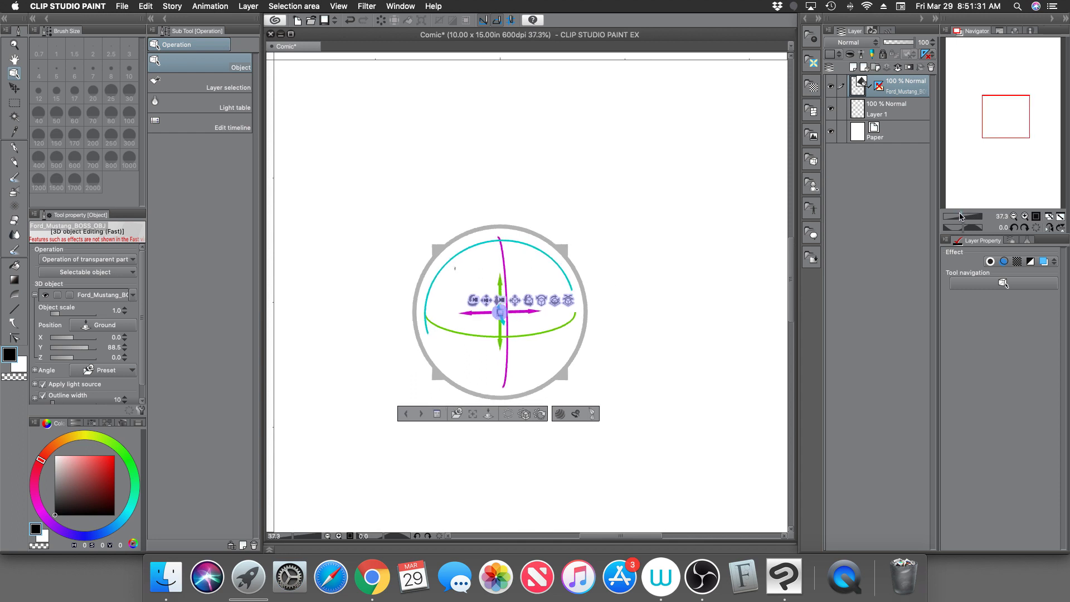
left_click(1059, 217)
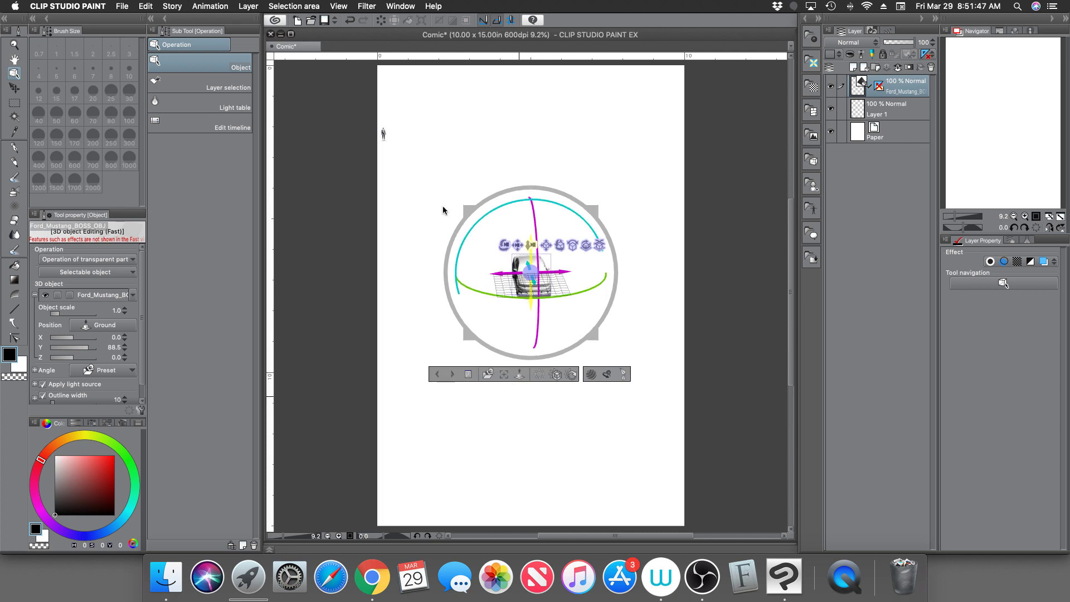
Step: Move the "general" figure beside the Mustang at about X -207.4, Z -4.1, and reframe the camera to a low three-quarter view
left_click(132, 295)
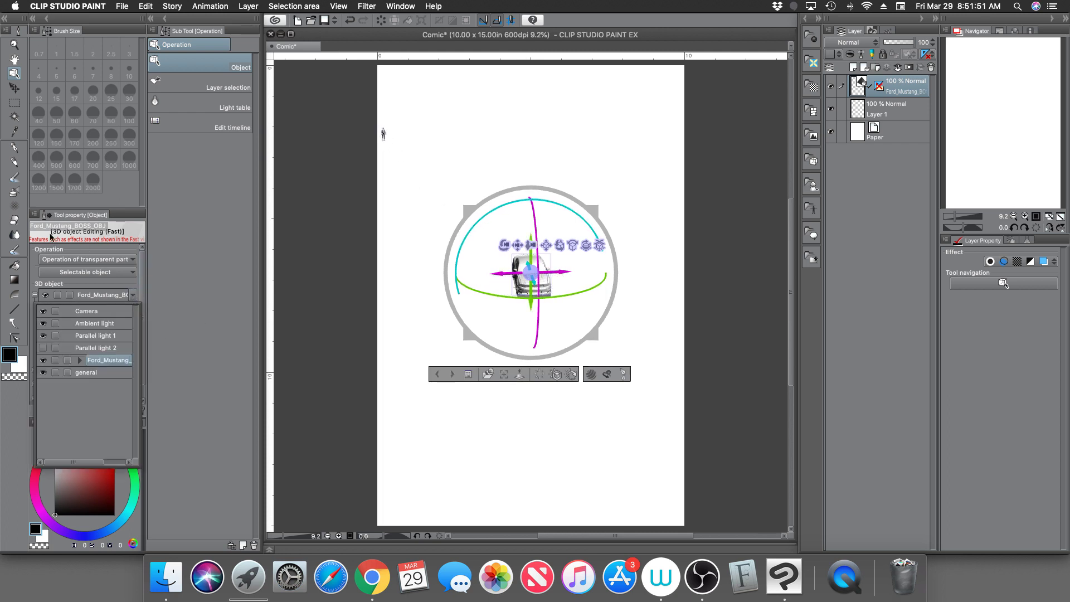
left_click(107, 373)
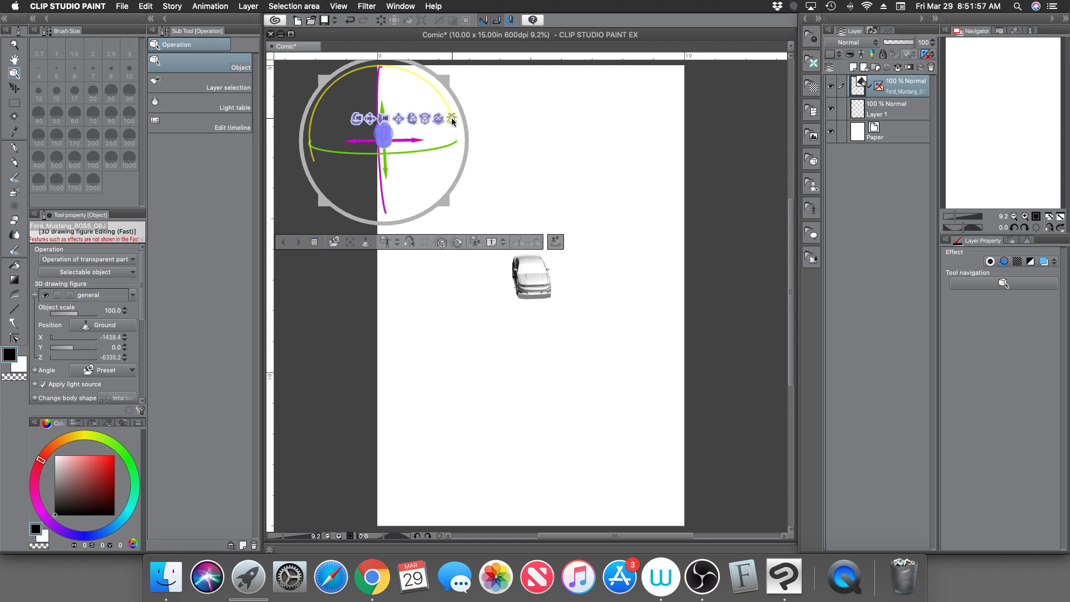
left_click_drag(451, 122, 486, 412)
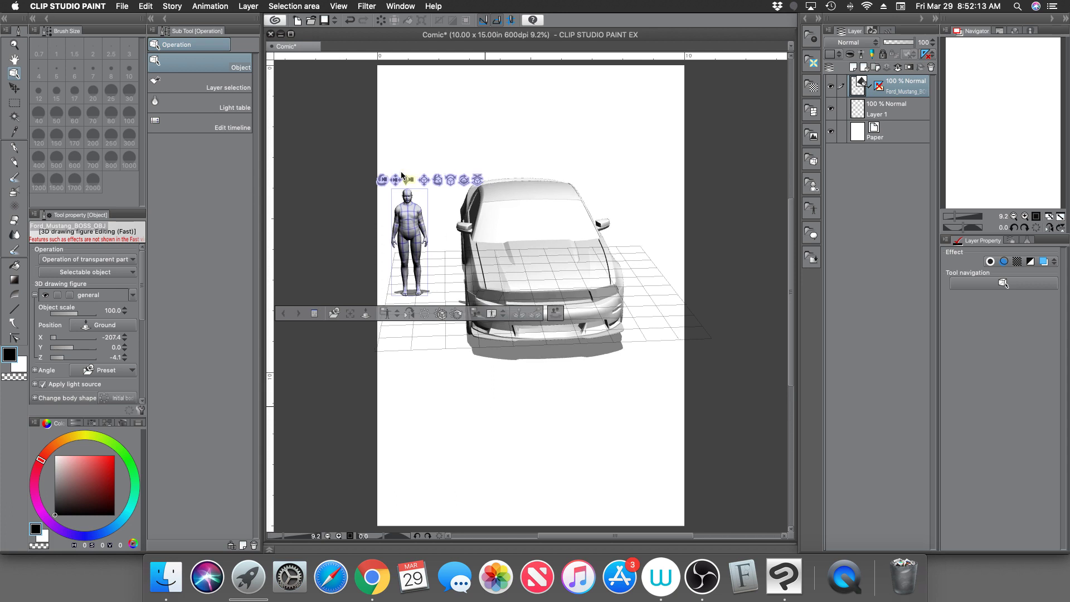
left_click_drag(398, 183, 440, 161)
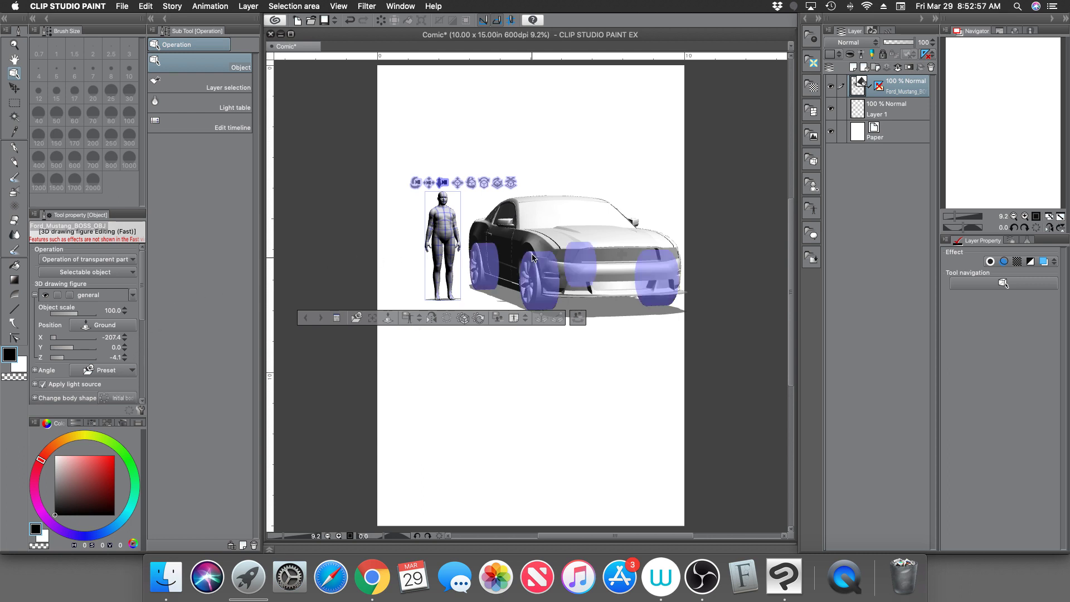
Step: Select the Mustang, try reducing its object scale to 0.3 and 0.1, and return it to 1.0
left_click(133, 295)
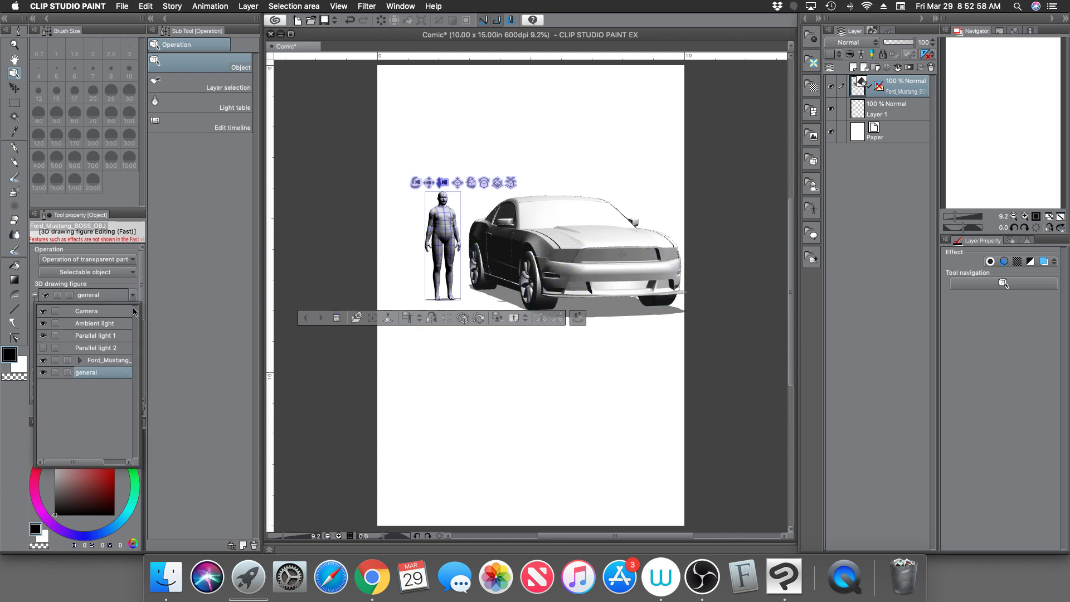
left_click(117, 361)
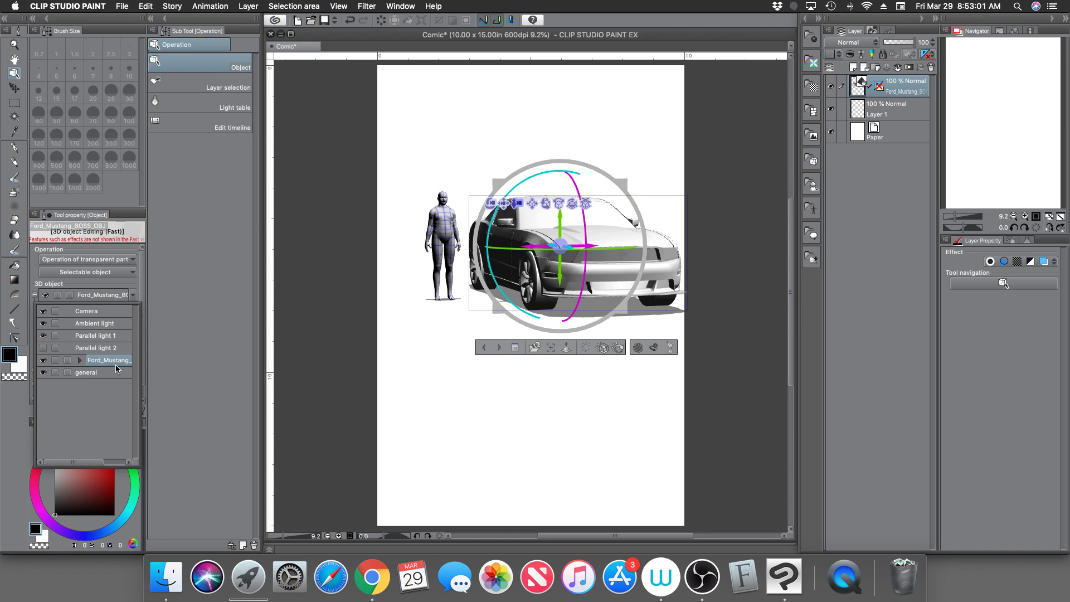
left_click(134, 295)
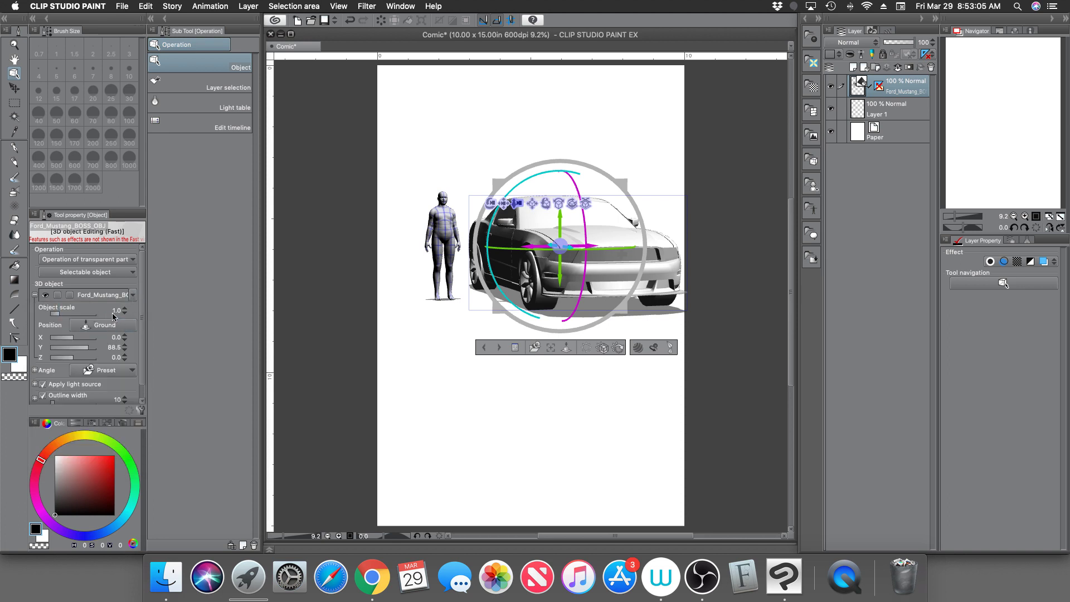
left_click(54, 315)
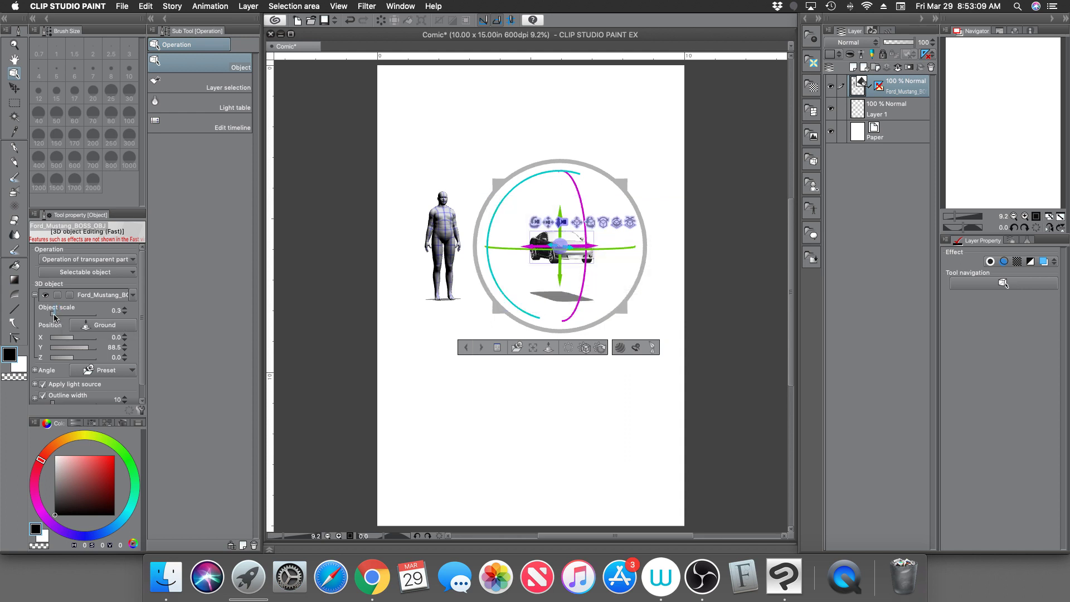
left_click_drag(55, 317, 49, 317)
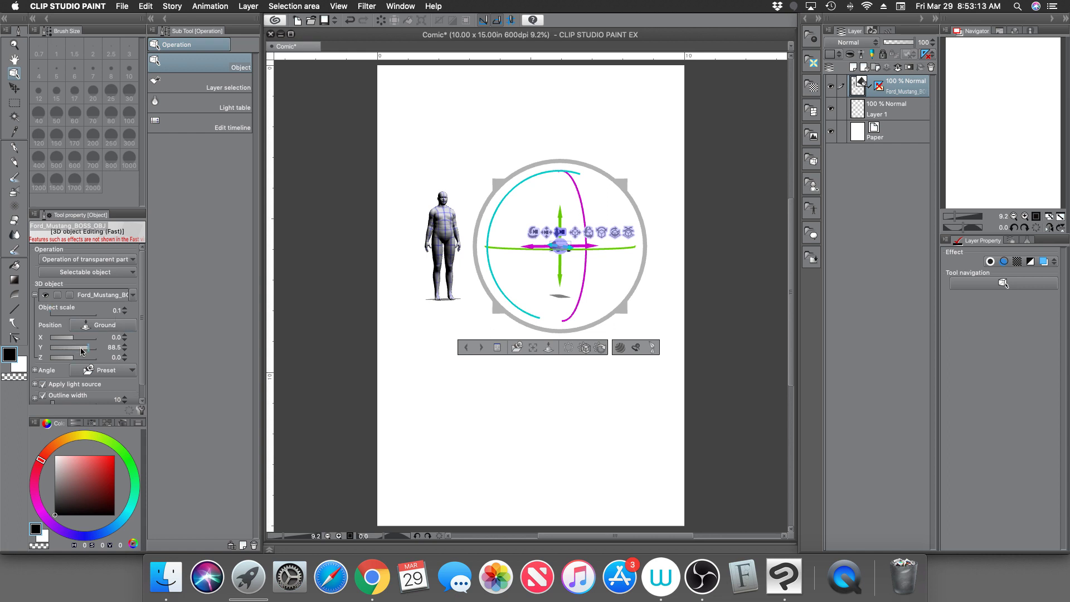
left_click(127, 308)
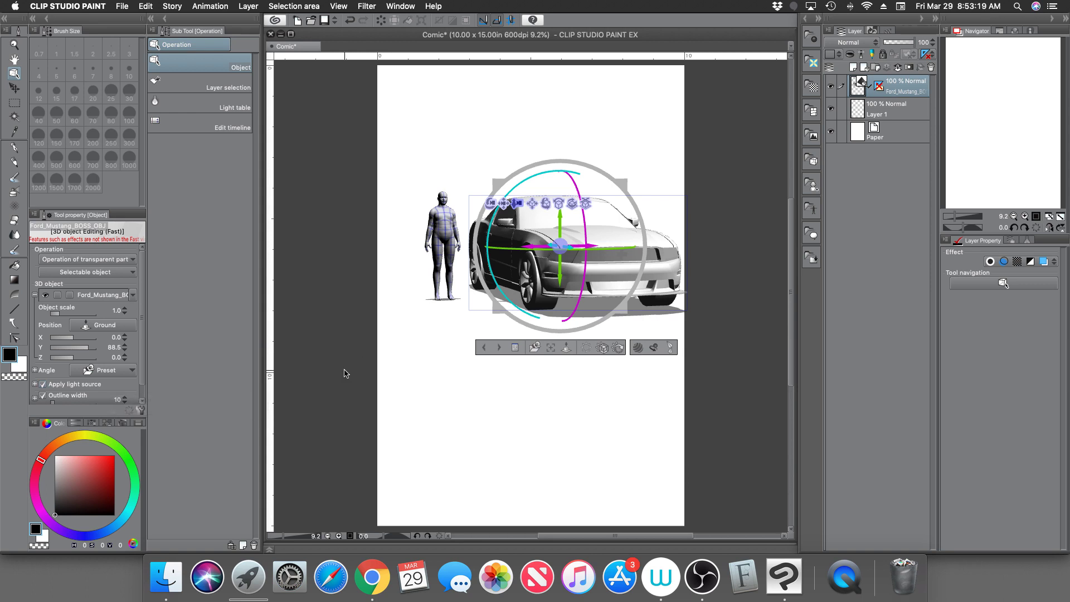
Step: Select the "general" figure and increase its object scale to 103
left_click(133, 295)
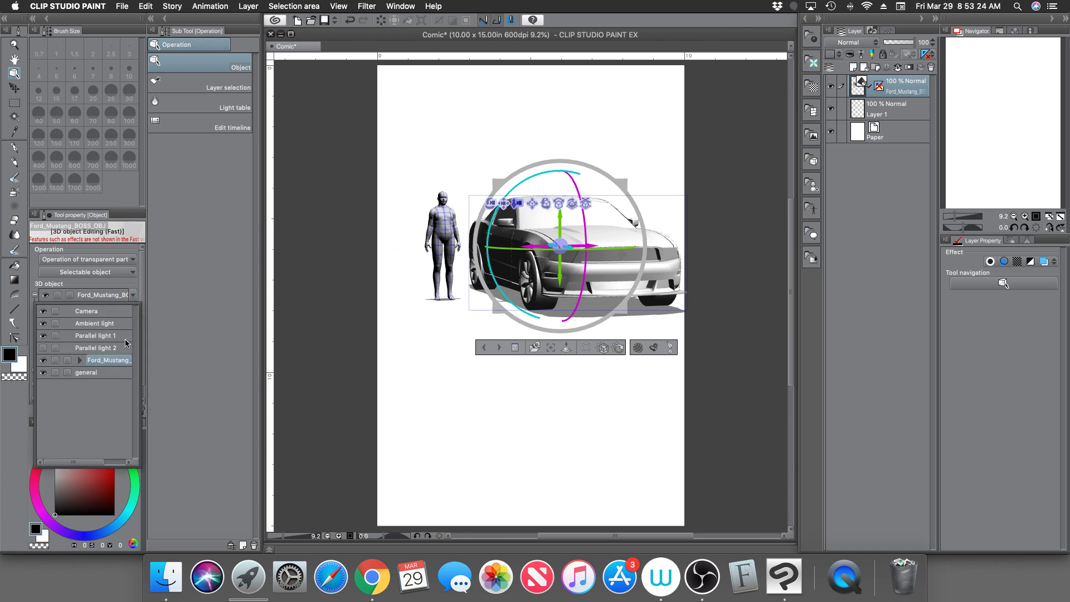
left_click(116, 377)
left_click(134, 297)
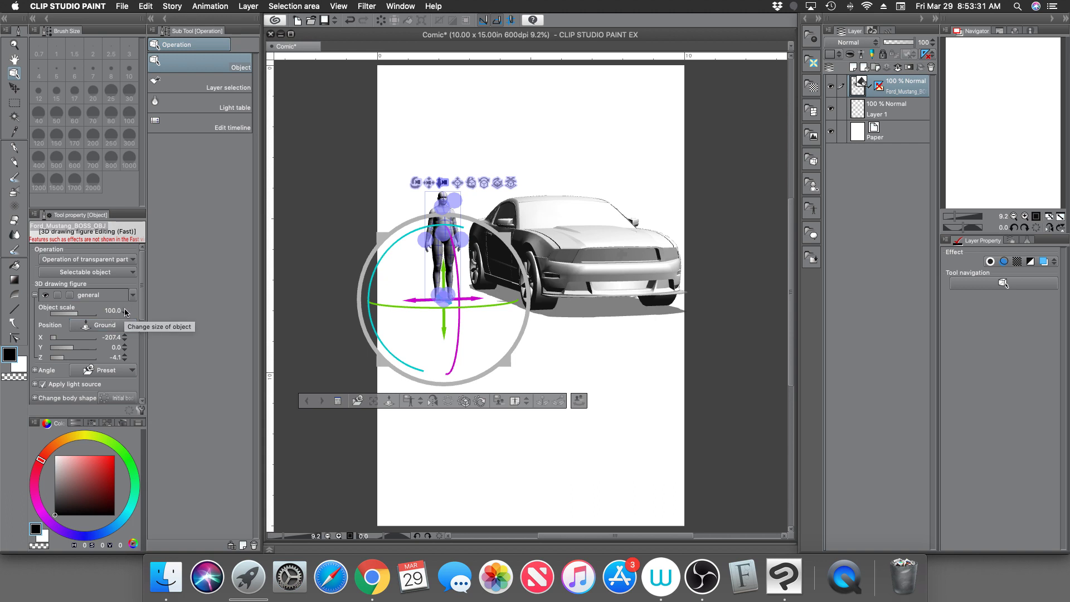
left_click(125, 309)
left_click(126, 309)
left_click(125, 309)
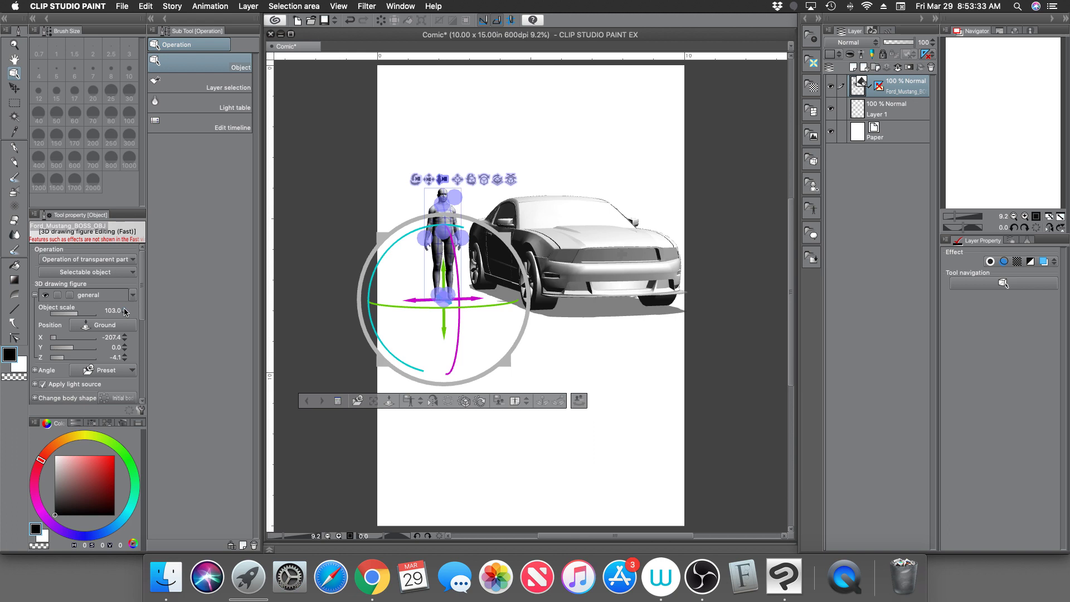
Step: Increase the "general" figure's object scale to 110
left_click(125, 309)
left_click(125, 309)
left_click(125, 308)
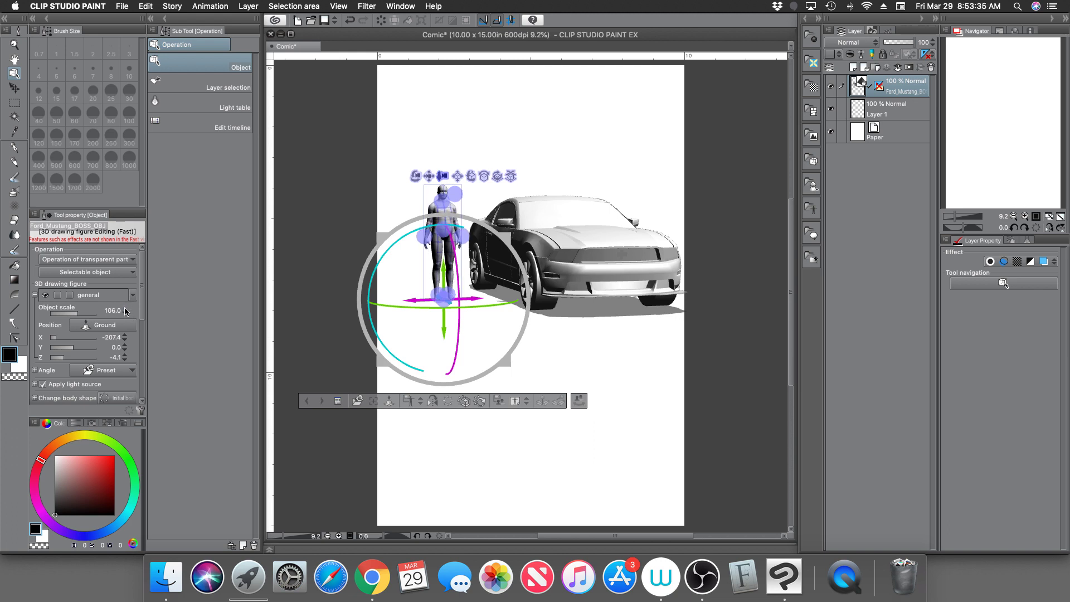
left_click(125, 309)
left_click(125, 309)
left_click(125, 308)
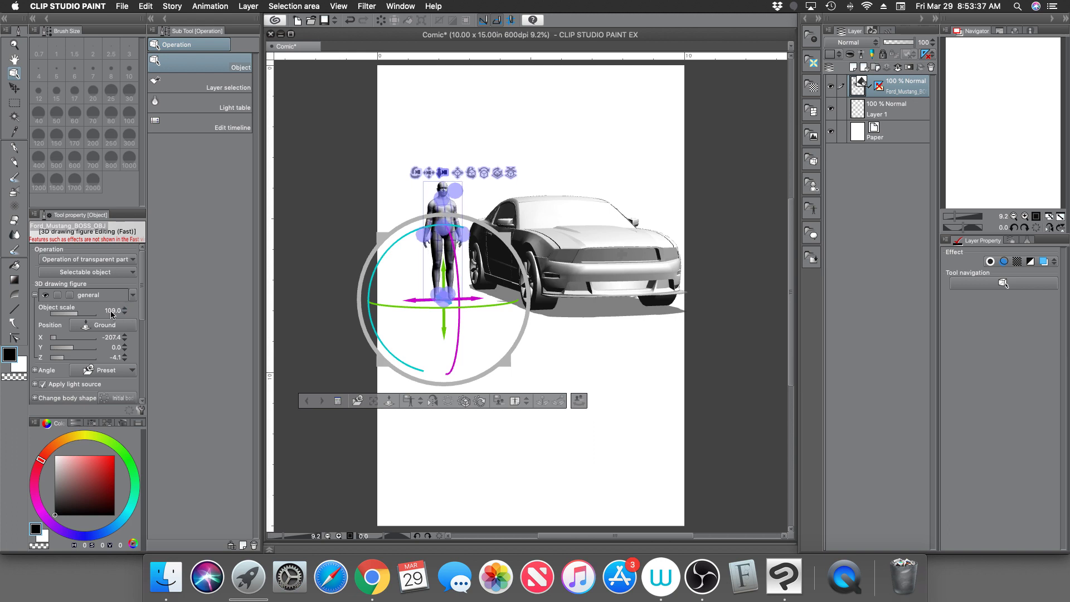
left_click(125, 309)
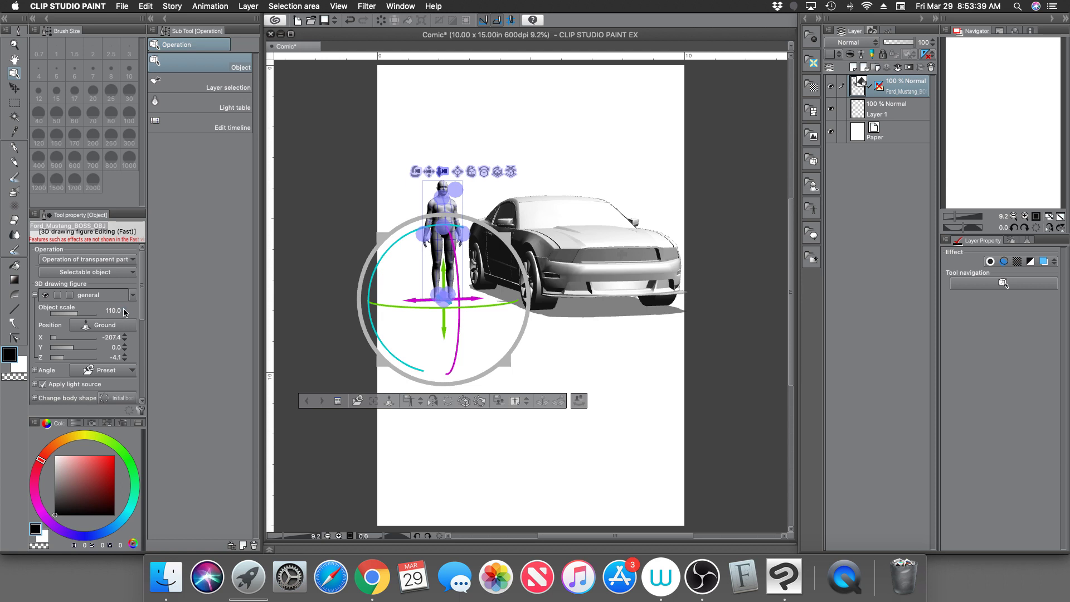
Step: Raise the figure's car-side arm outward toward the Mustang and angle it upward from the shoulder
left_click(460, 207)
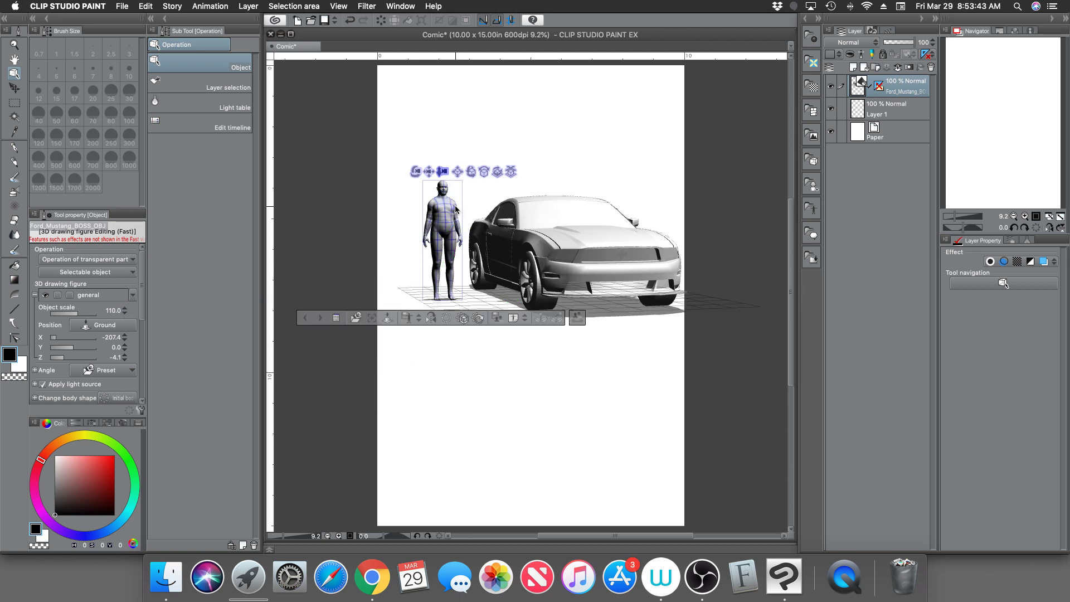
left_click(458, 209)
left_click(459, 209)
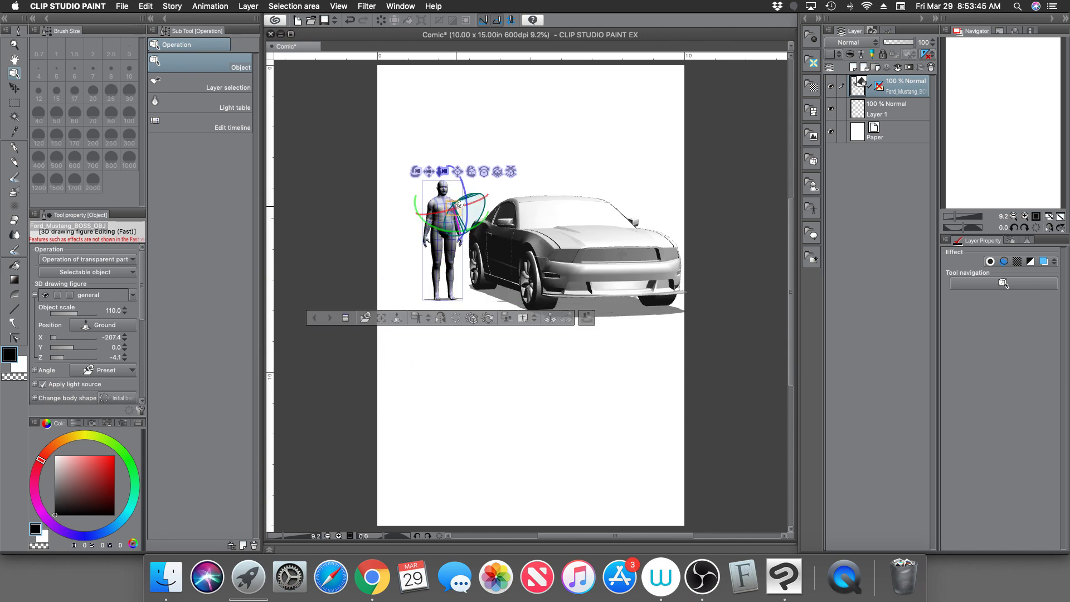
left_click_drag(452, 234, 496, 189)
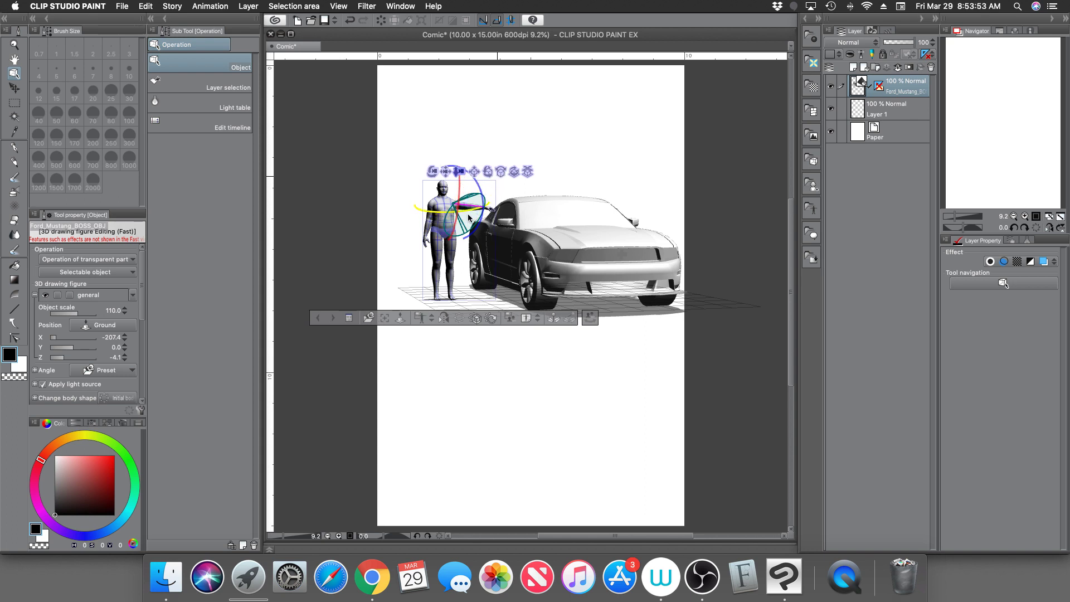
left_click_drag(953, 216, 958, 216)
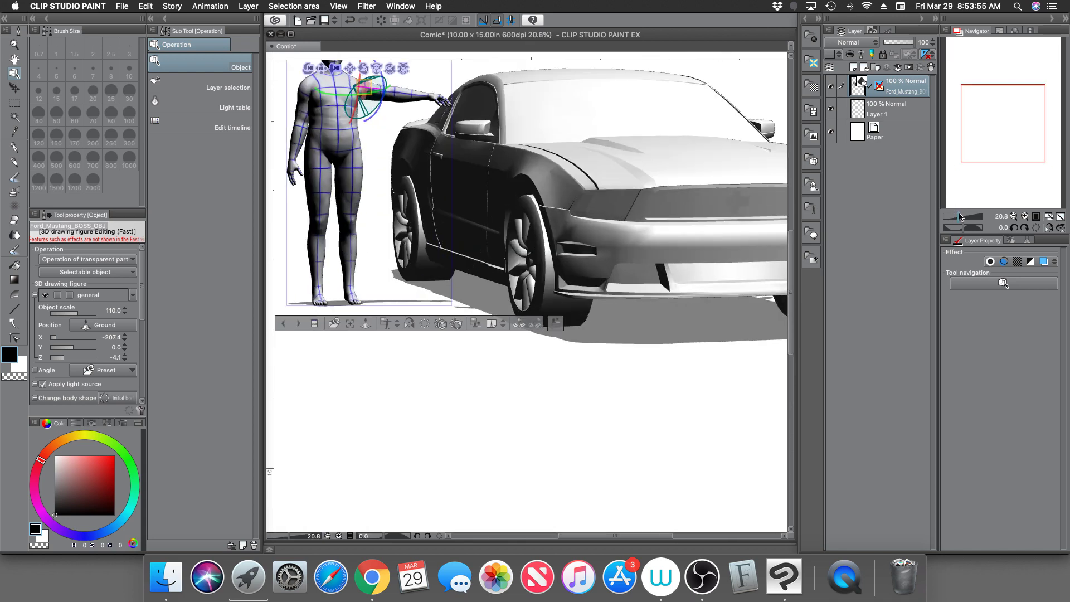
left_click_drag(972, 170, 986, 124)
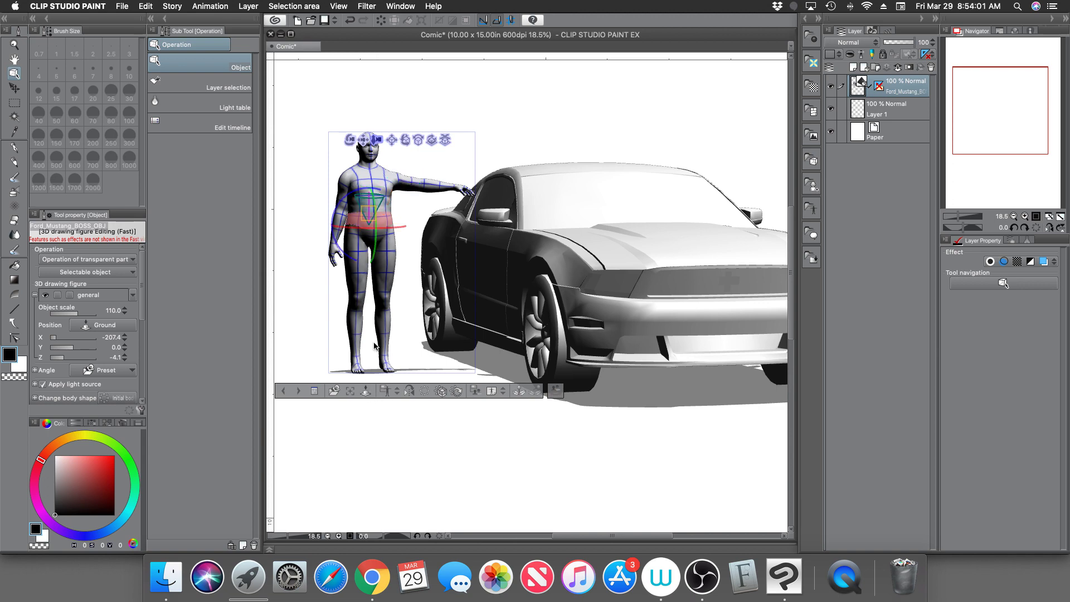
left_click(387, 176)
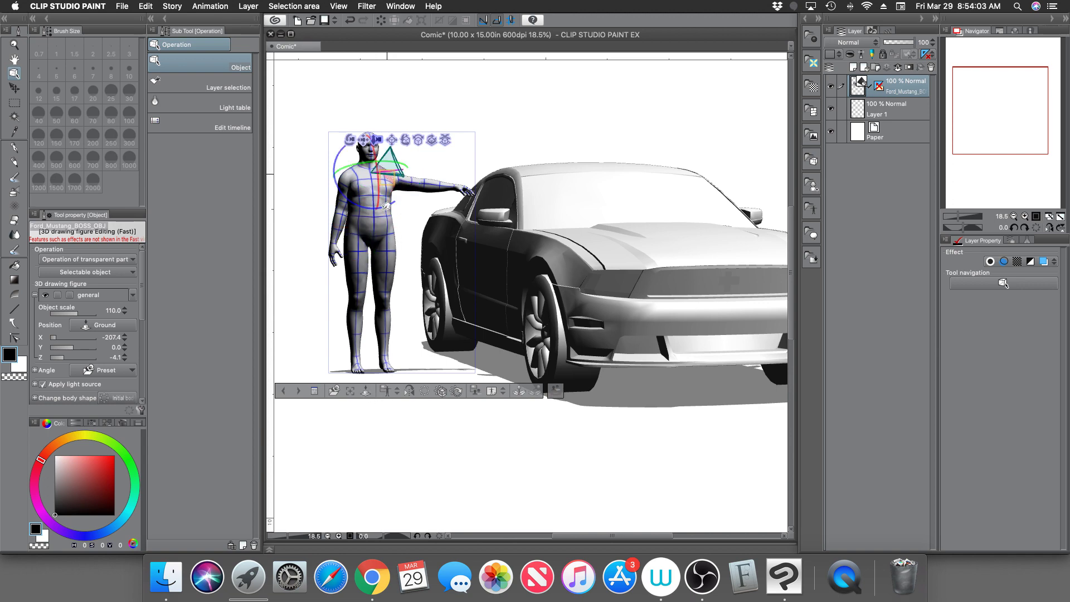
mouse_move(393, 198)
left_mouse_down()
mouse_move(384, 182)
mouse_move(395, 198)
left_mouse_up()
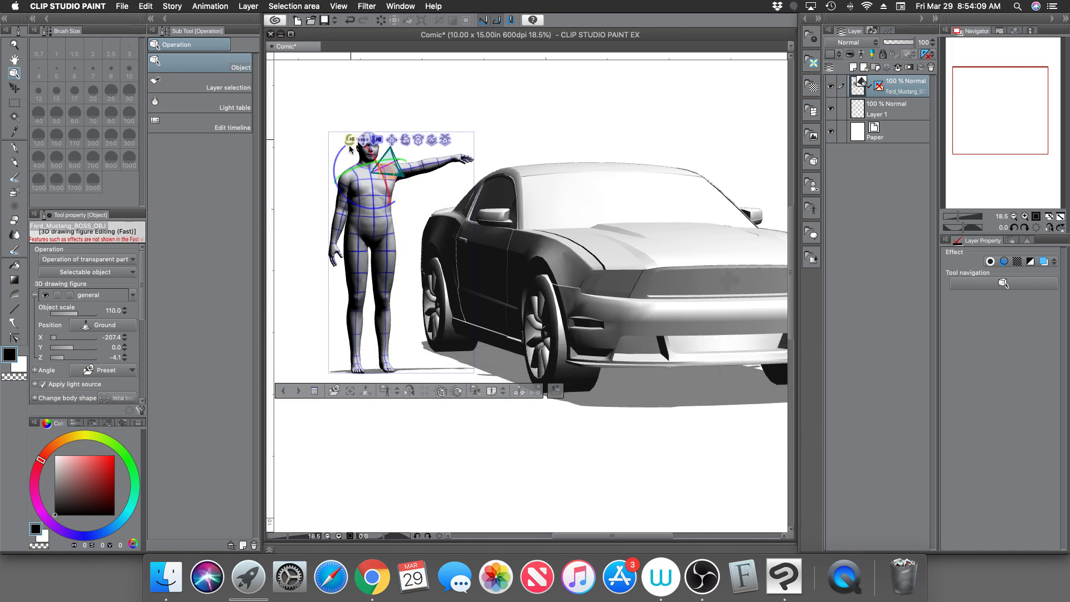
Step: Move the figure against the Mustang's side at about X -132.3, Z -73.9, and orbit the camera to a low frontal view
left_click_drag(349, 145, 339, 177)
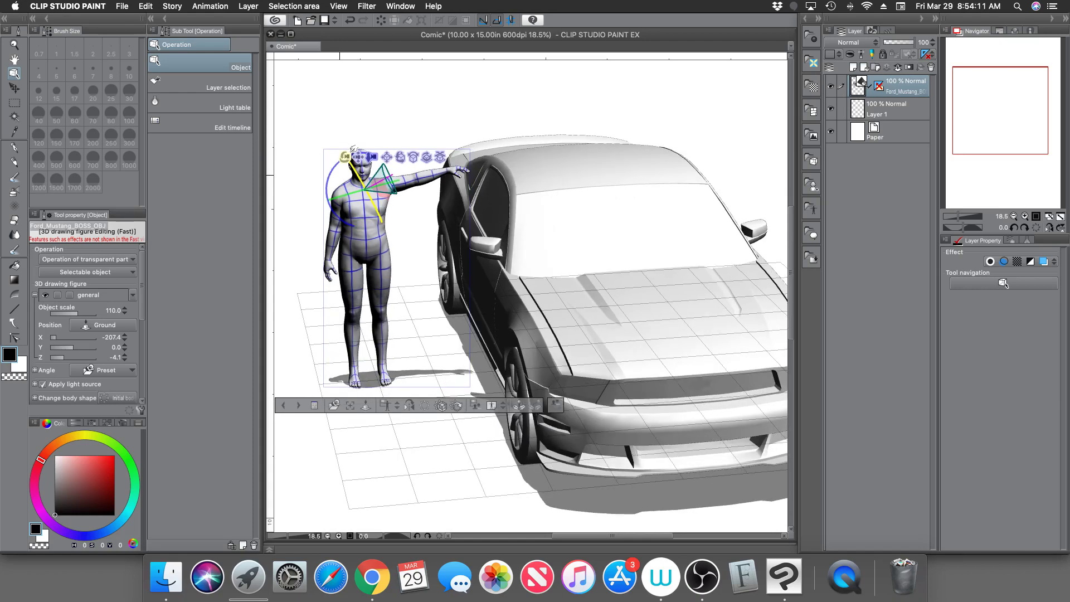
left_click_drag(432, 223, 473, 333)
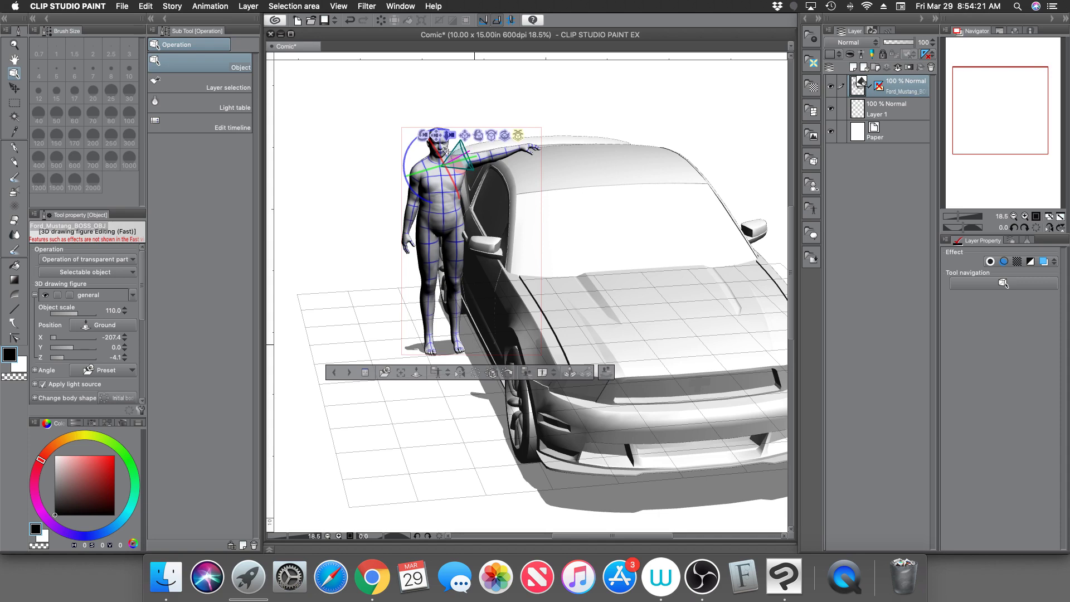
mouse_move(413, 103)
left_mouse_down()
mouse_move(407, 84)
mouse_move(413, 102)
left_mouse_up()
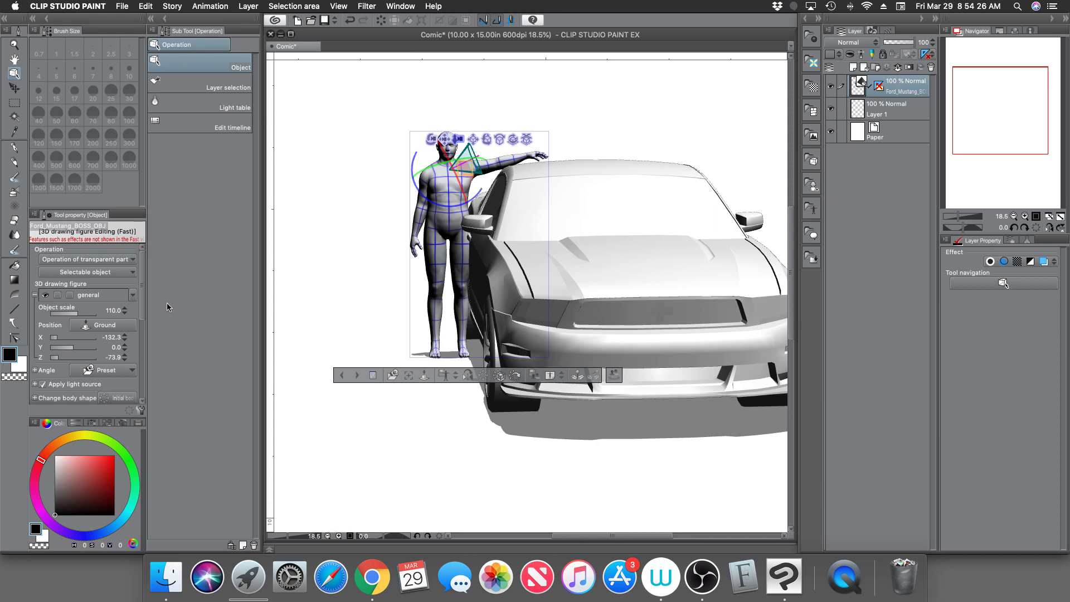
Step: Try the figure's object scale at 120 and set it to 116
left_click(126, 309)
left_click(126, 309)
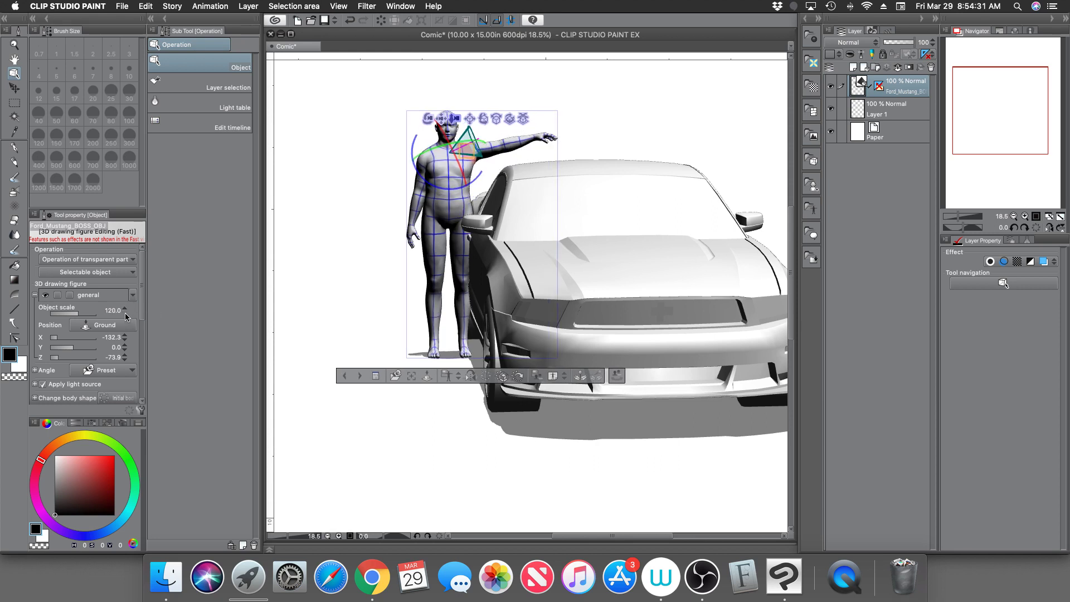
left_click(126, 315)
left_click(126, 315)
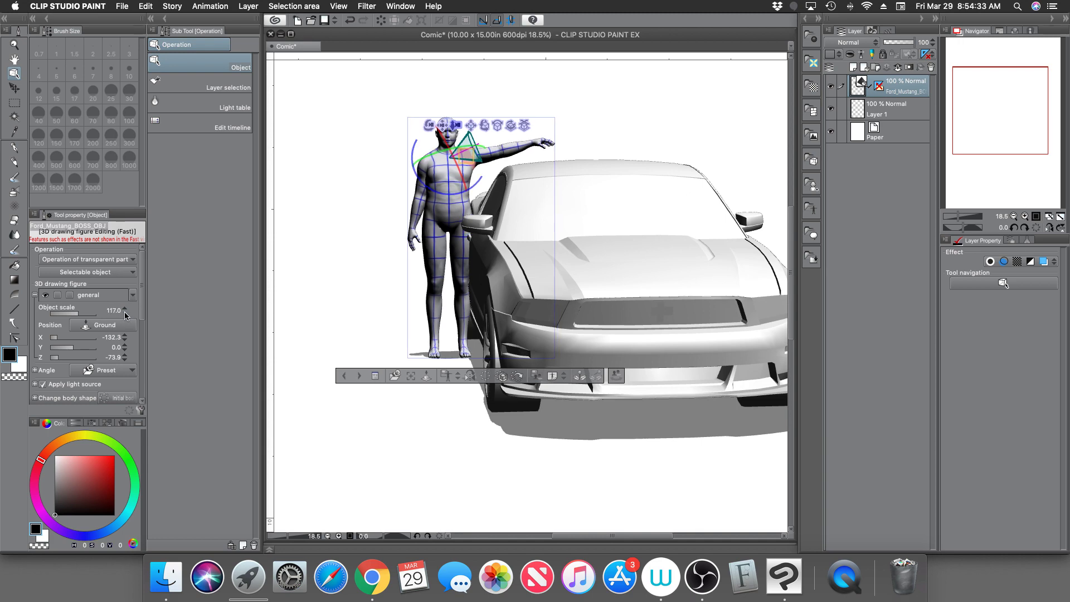
left_click(126, 315)
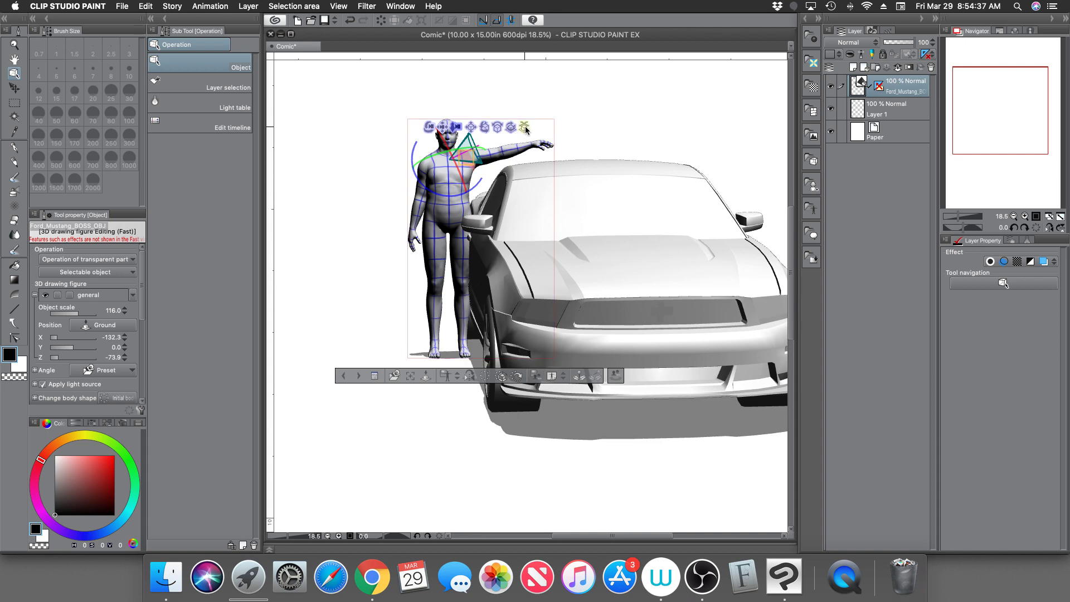
Step: Move the figure away from the Mustang to about X -209.3, Z 49.5, and fit the whole page in the canvas view
left_click(466, 180)
left_click_drag(467, 180, 401, 383)
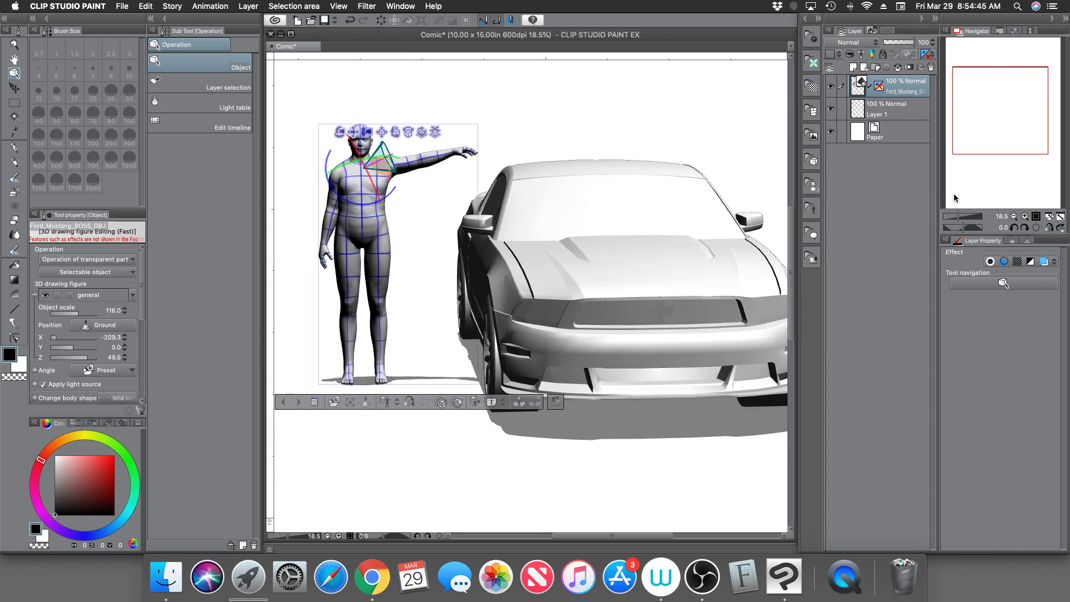
left_click(1059, 218)
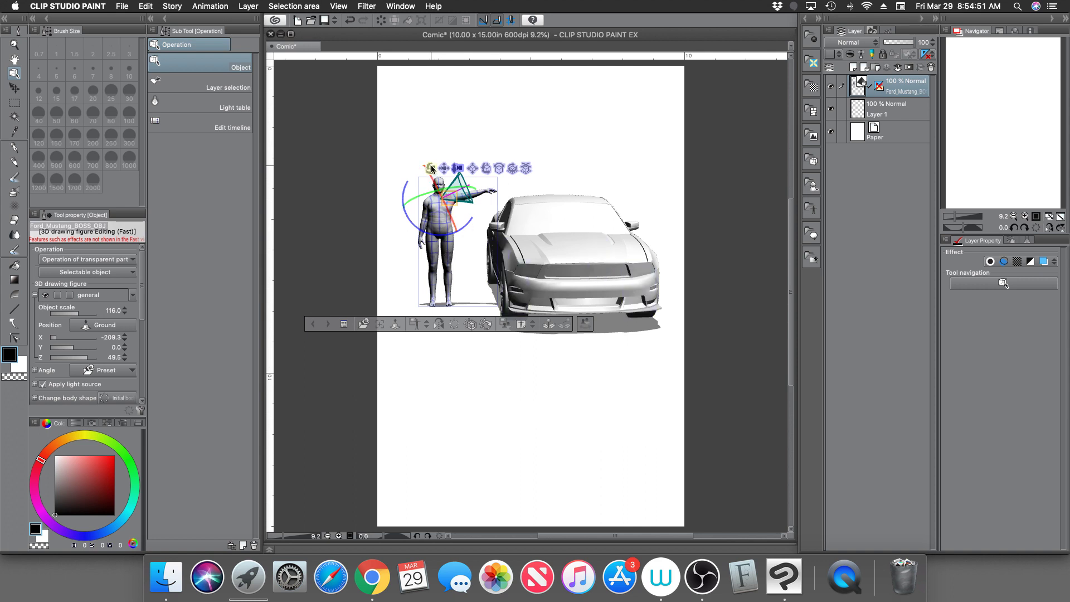
Step: Orbit the camera to a three-quarter view of the Mustang and reset the figure's pose so both arms hang down
key("ctrl+z")
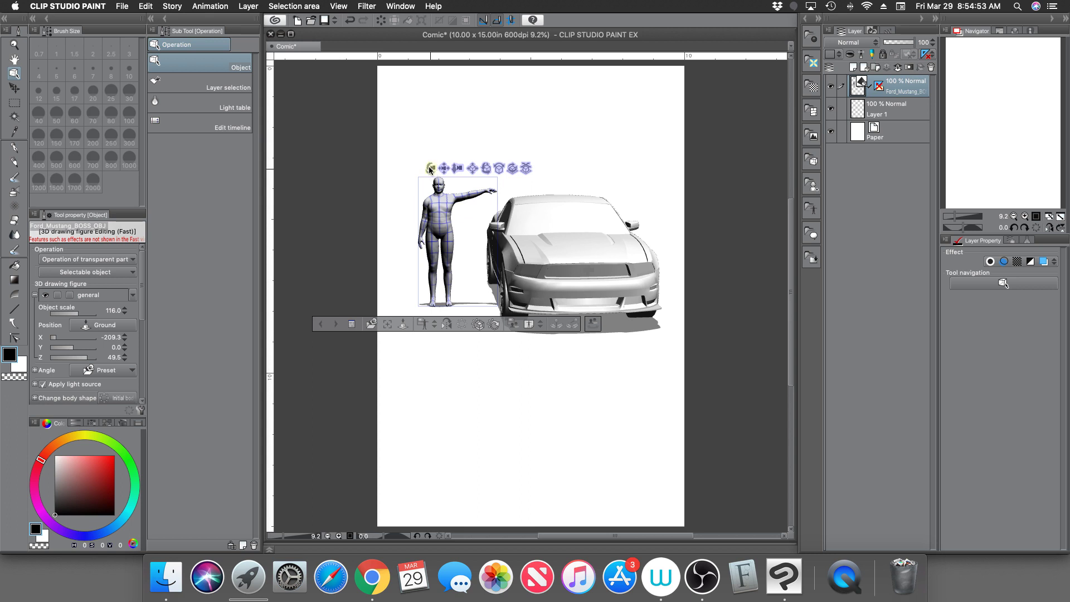
left_click_drag(432, 168, 452, 174)
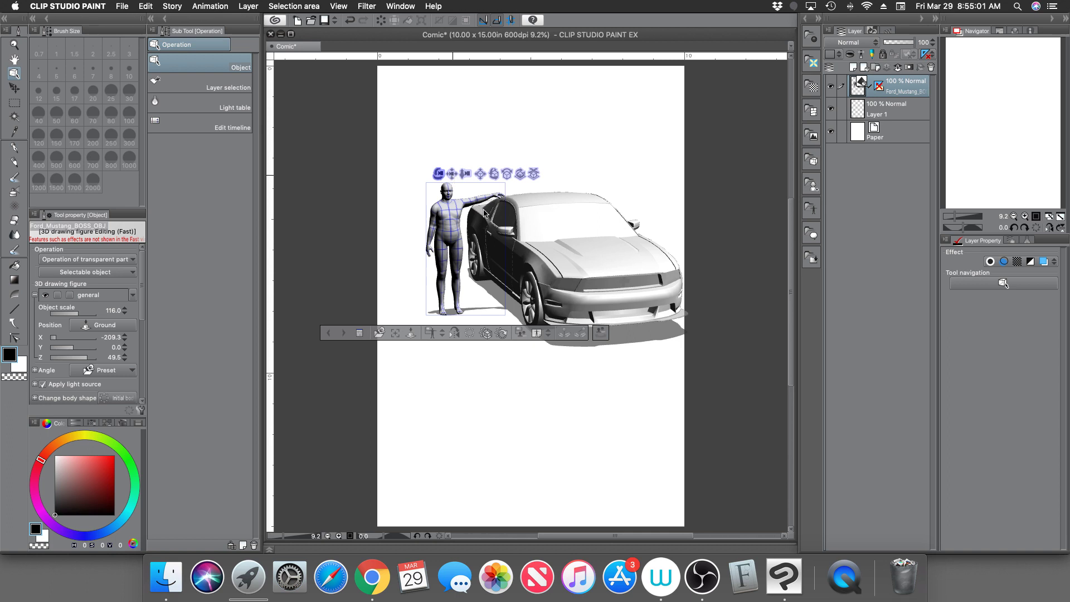
left_click(473, 336)
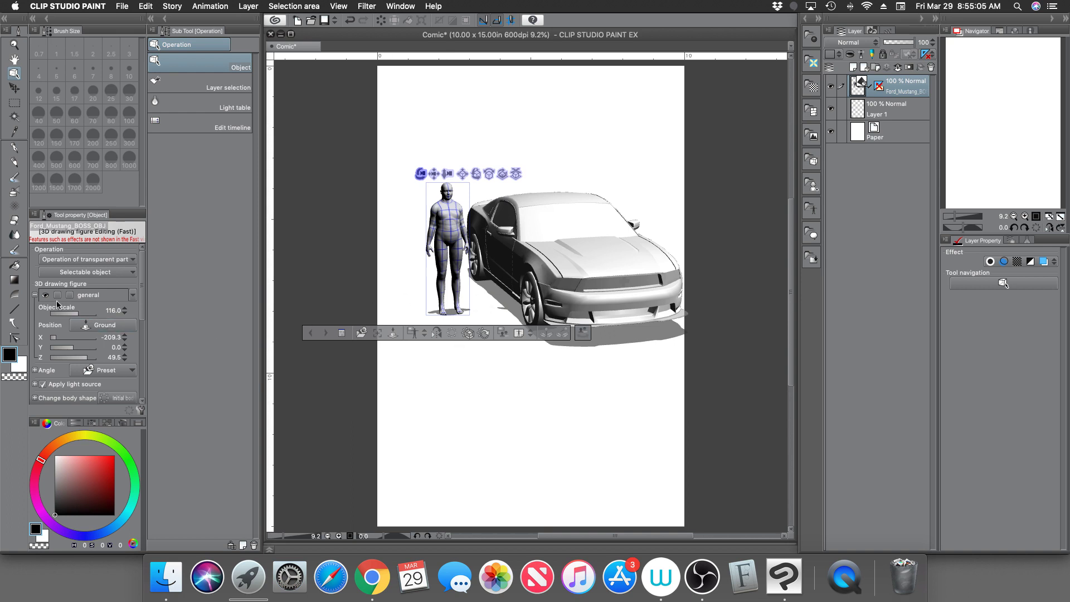
Step: Redirect the scene's light source to light the front of the Mustang and figure, and lower the camera angle slightly
left_click(35, 295)
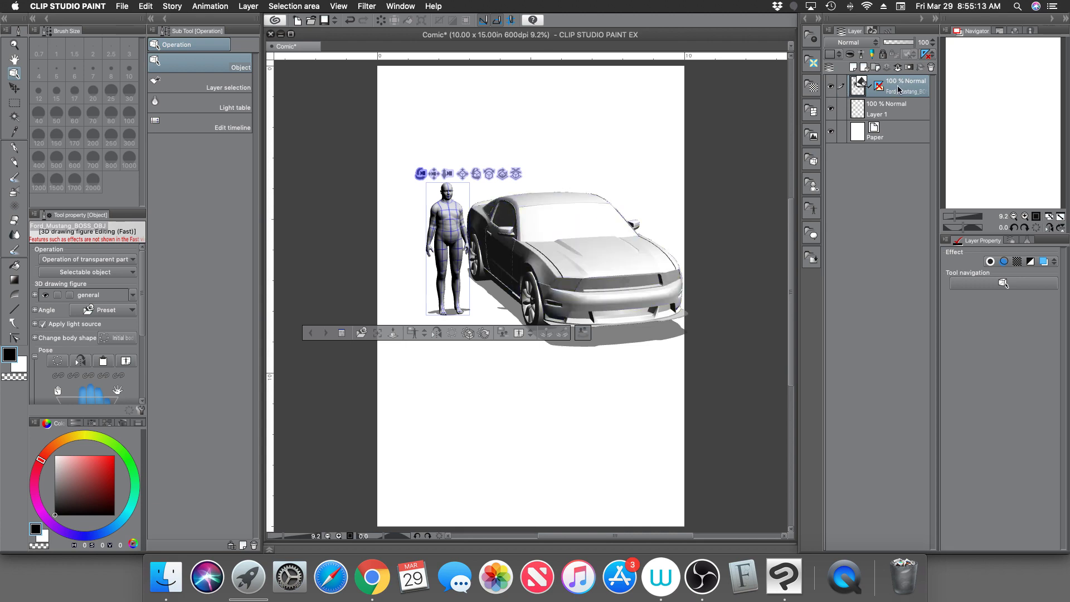
left_click(34, 324)
mouse_move(101, 368)
left_mouse_down()
mouse_move(82, 374)
mouse_move(89, 360)
left_mouse_up()
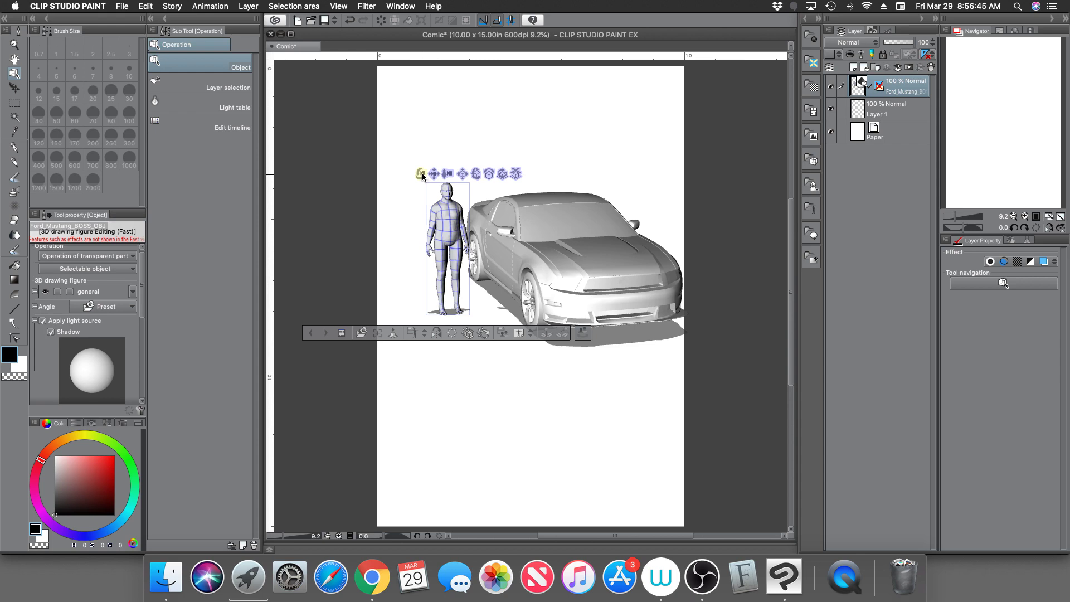
mouse_move(420, 173)
left_mouse_down()
mouse_move(410, 158)
mouse_move(418, 172)
left_mouse_up()
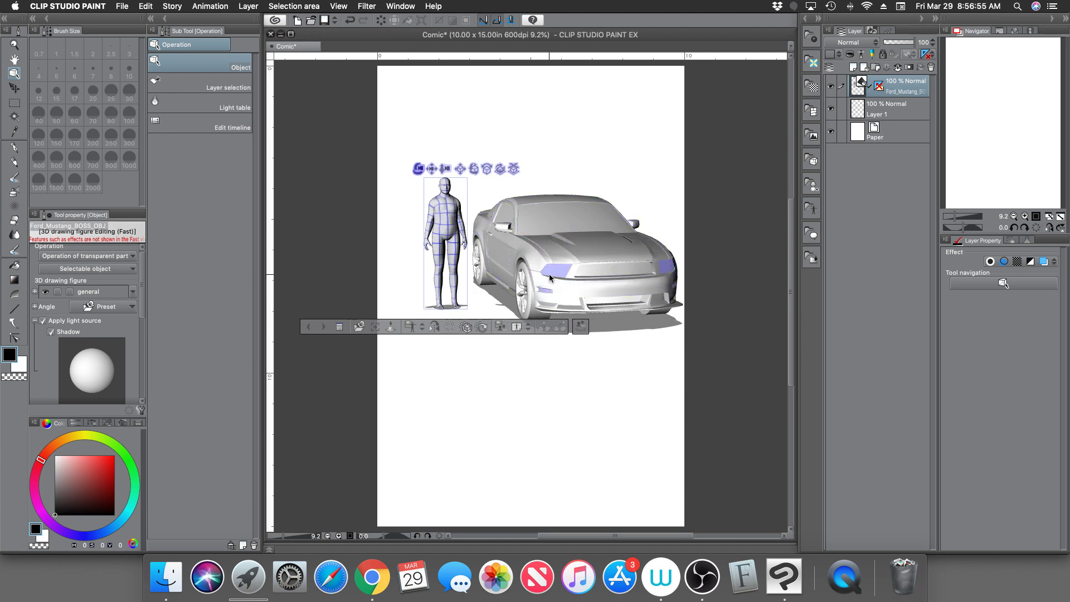
Step: Place Layer 1 above the 3D Mustang layer and reduce the 3D layer's opacity to 50%
left_click(887, 105)
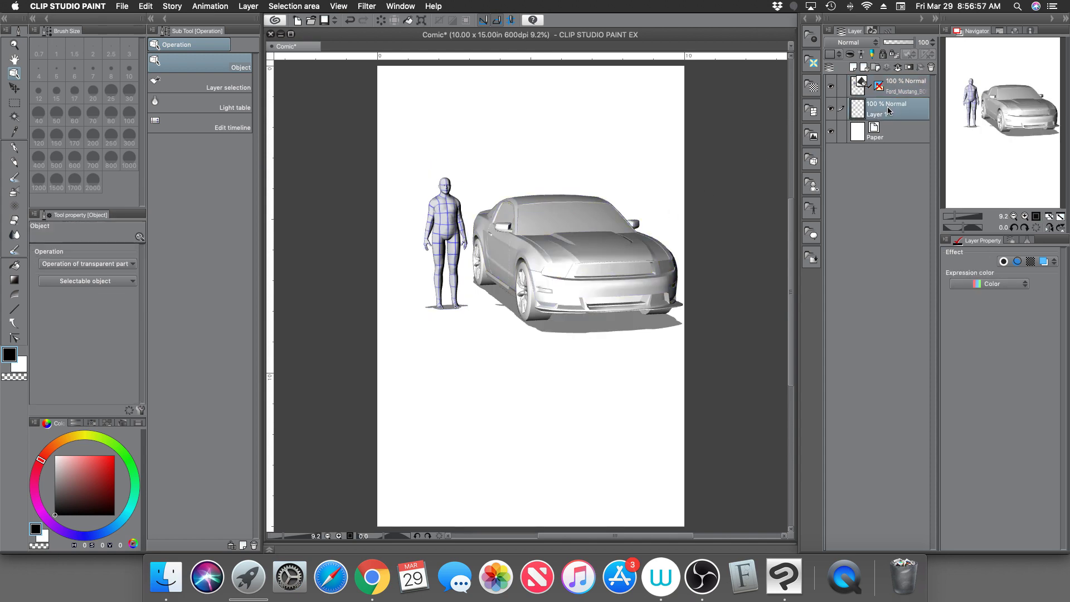
left_click_drag(880, 110, 895, 82)
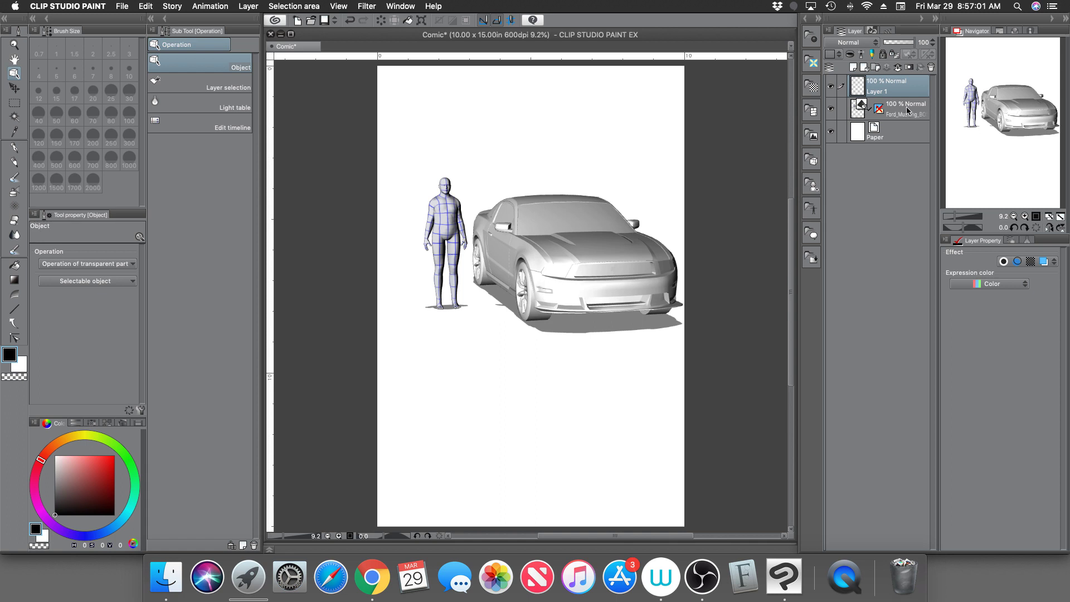
left_click(908, 109)
left_click(898, 45)
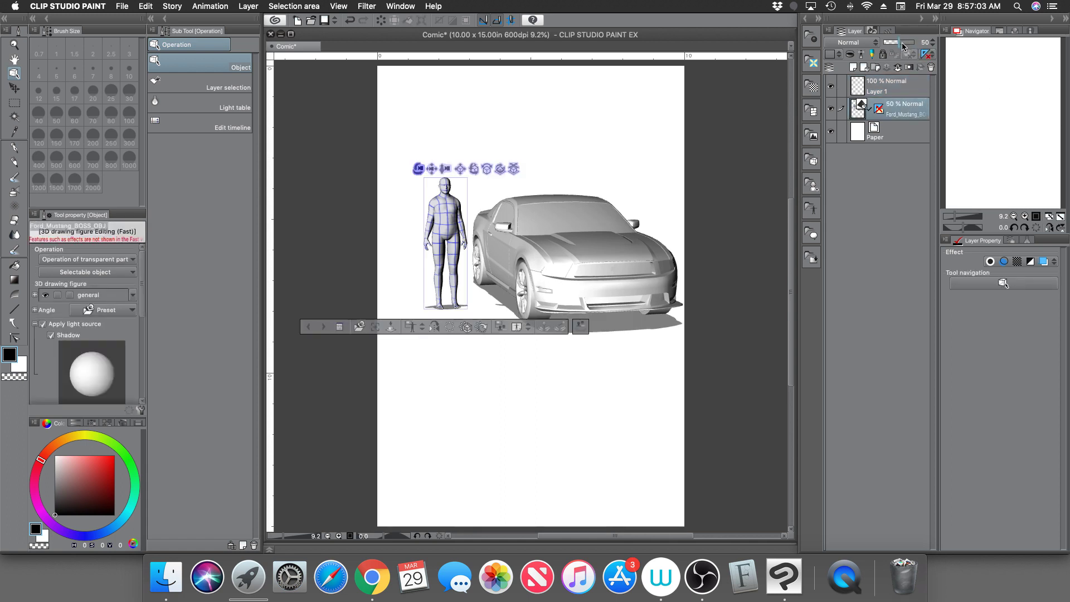
Step: Trace the Mustang's hood edge and near headlight on Layer 1 with the G-pen at size 30
left_click(900, 86)
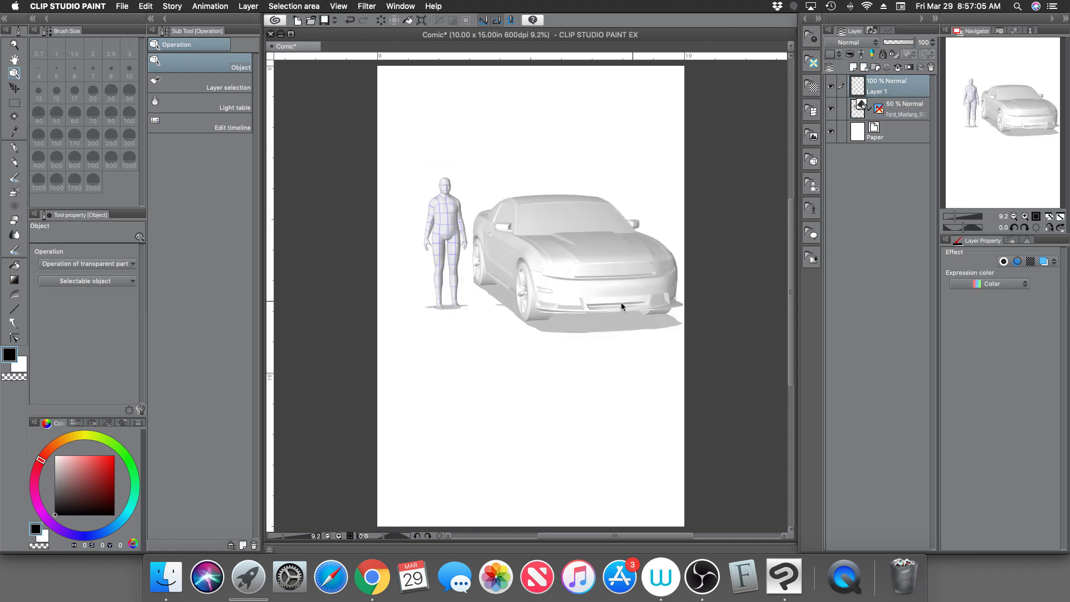
left_click(15, 148)
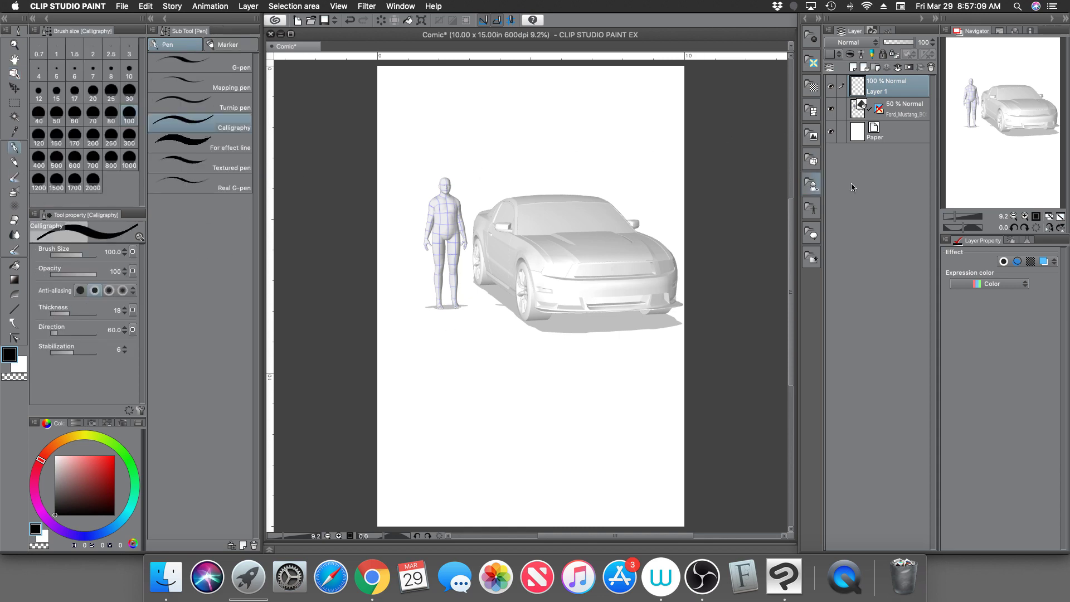
left_click(957, 215)
left_click(957, 216)
left_click(960, 215)
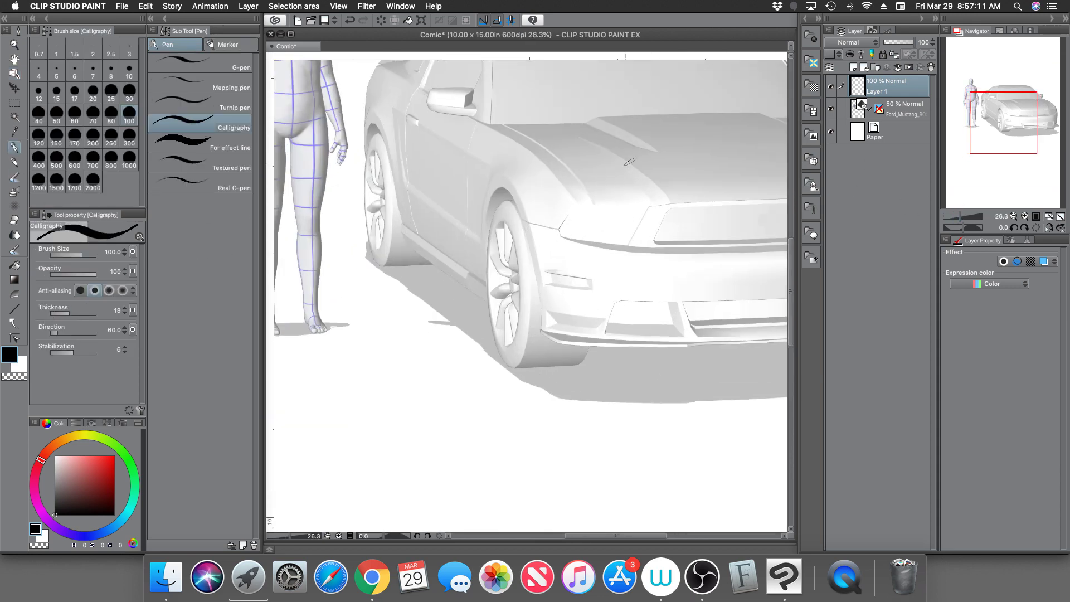
left_click(241, 59)
left_click(129, 90)
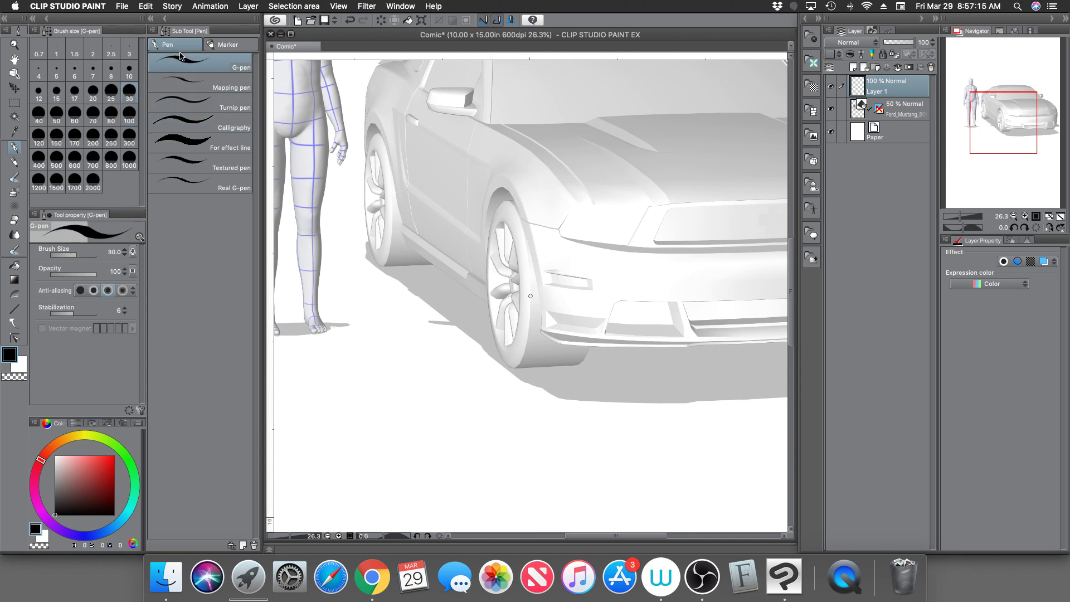
mouse_move(492, 129)
left_mouse_down()
mouse_move(576, 201)
mouse_move(647, 203)
mouse_move(625, 246)
mouse_move(562, 235)
mouse_move(603, 247)
mouse_move(579, 205)
left_mouse_up()
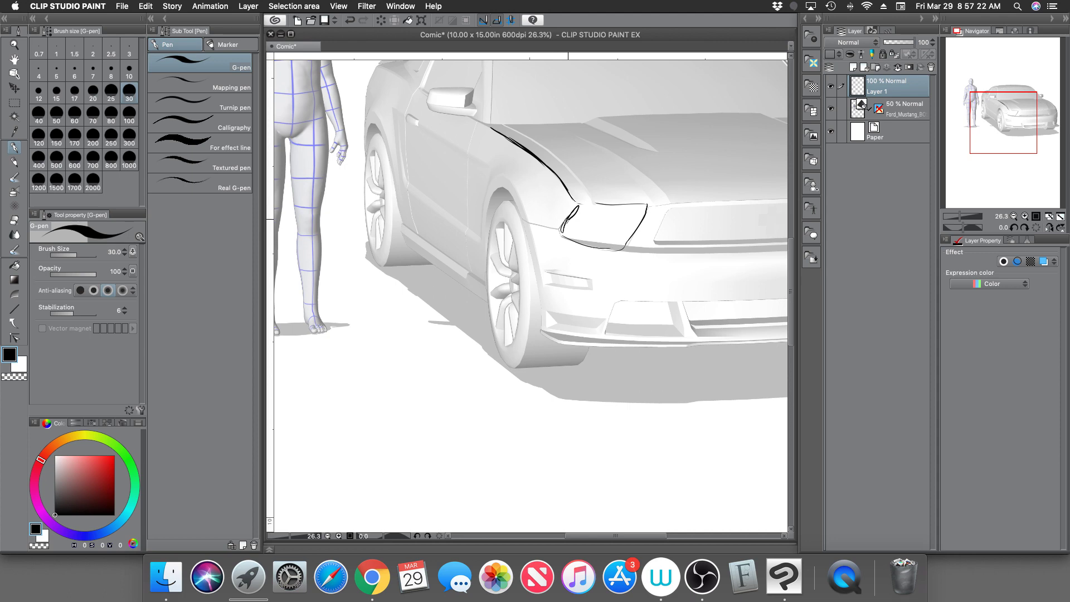
Step: Hide the 3D layer to check the traced lines, show it again, and clear the lines from Layer 1
left_click(832, 109)
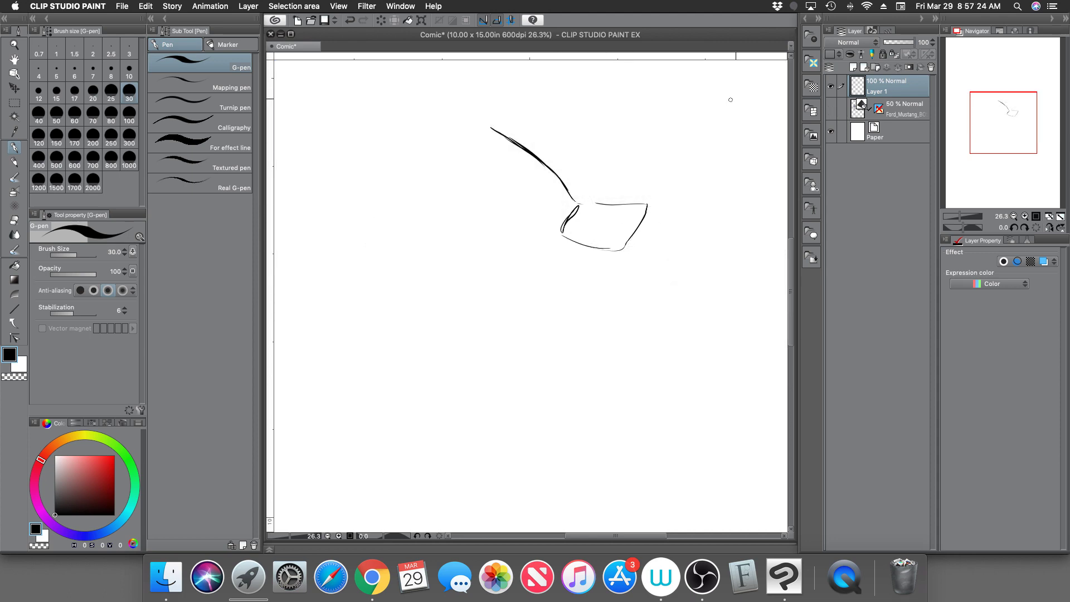
left_click(831, 108)
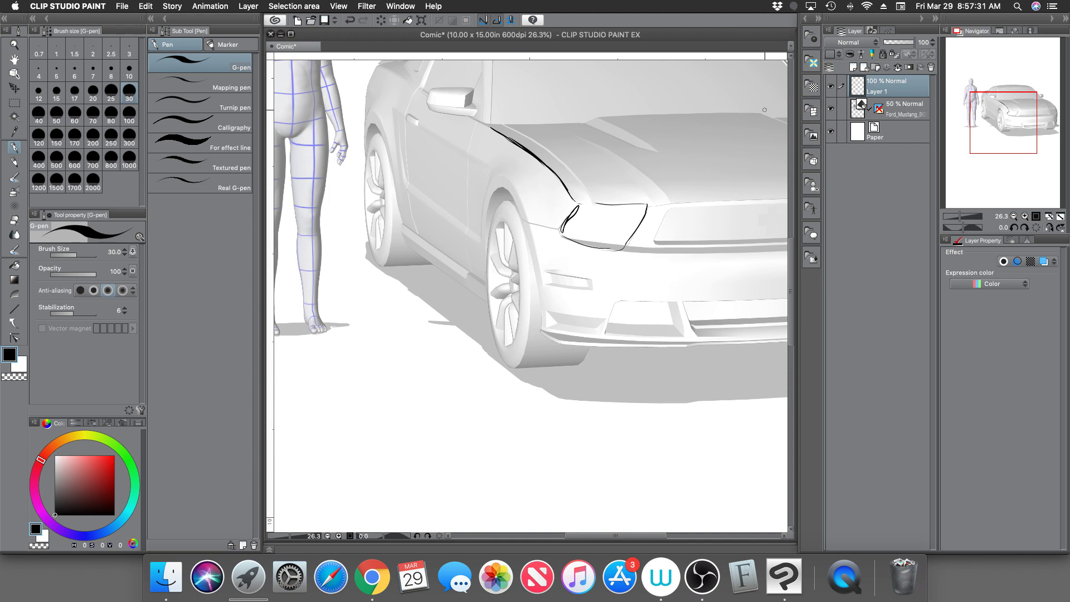
key("Delete")
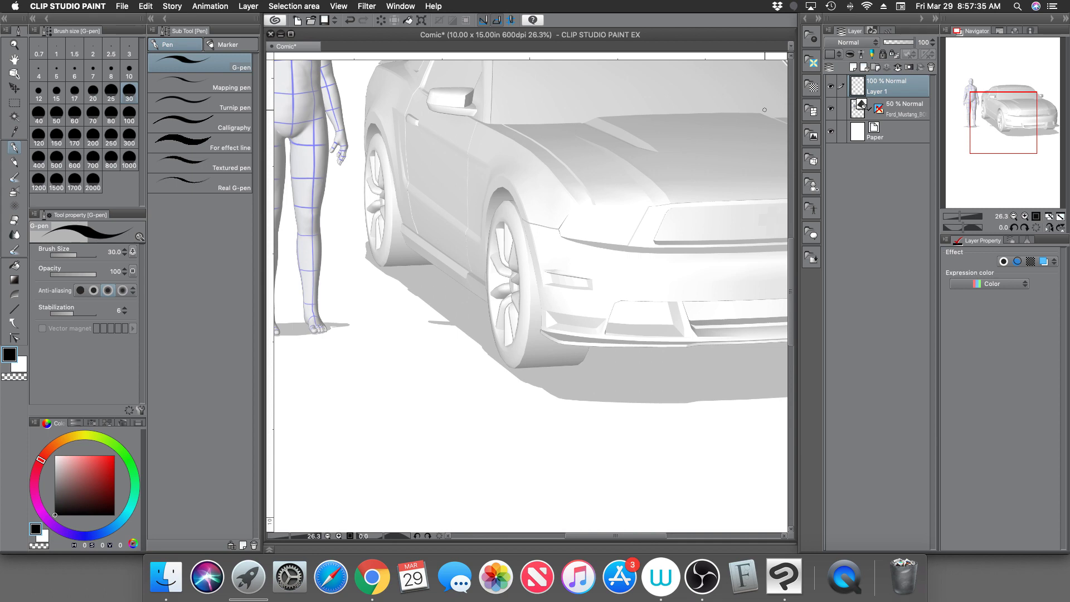
Step: Hide the human figure in the 3D layer's object list, leaving the Mustang shown
left_click(956, 219)
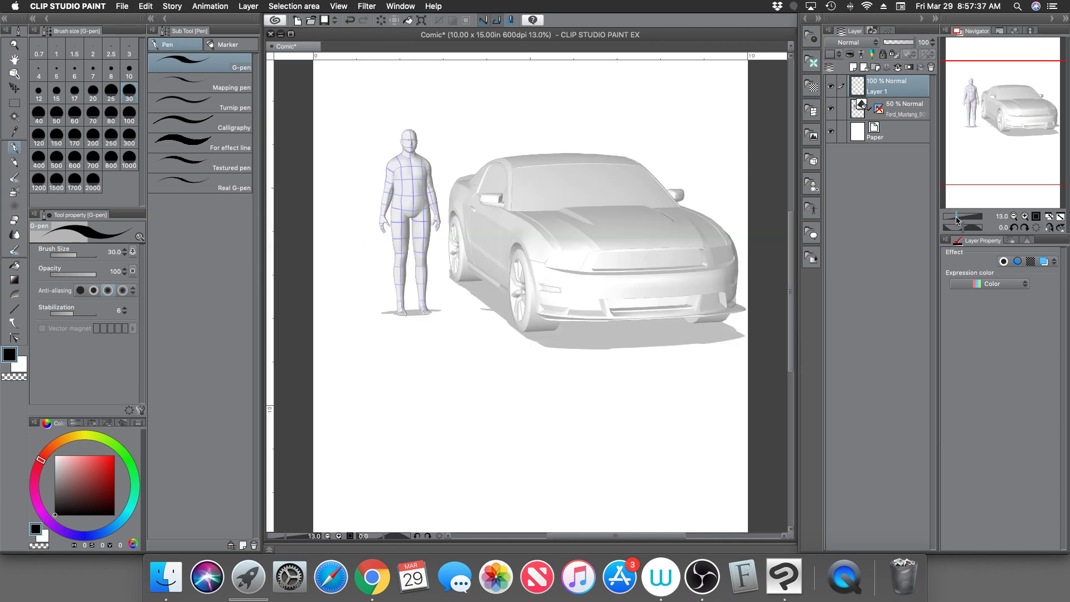
scroll(996, 144, "up", 2)
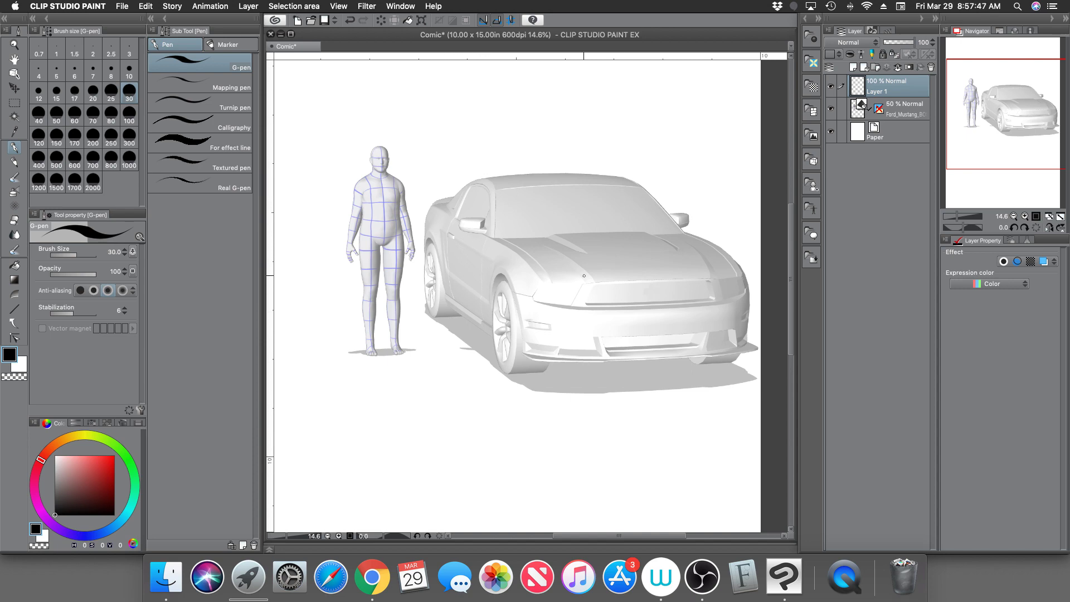
left_click(910, 110)
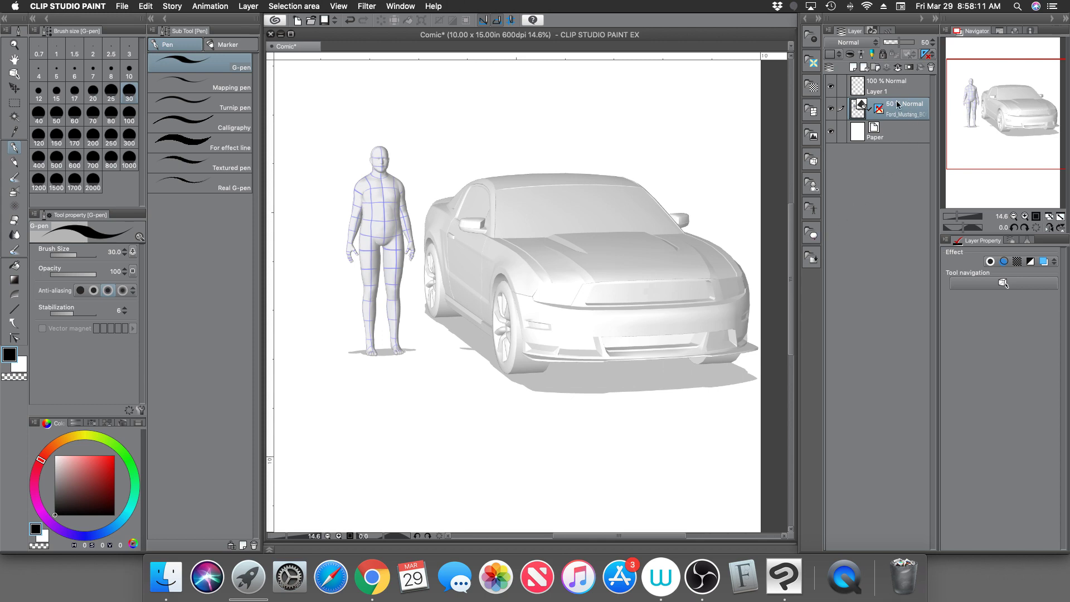
left_click(1005, 283)
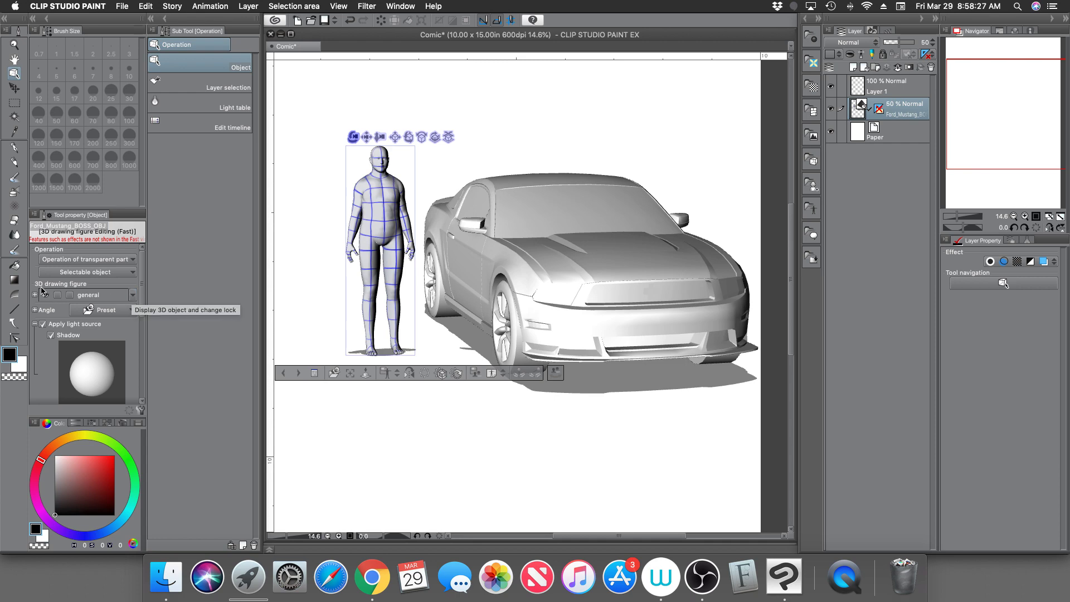
left_click(134, 295)
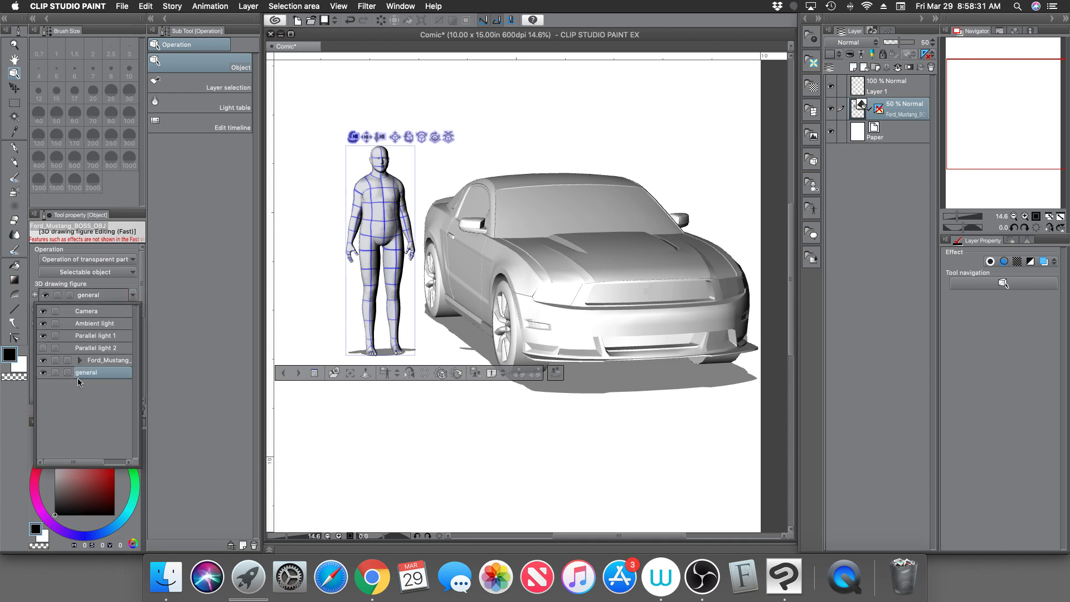
left_click(44, 373)
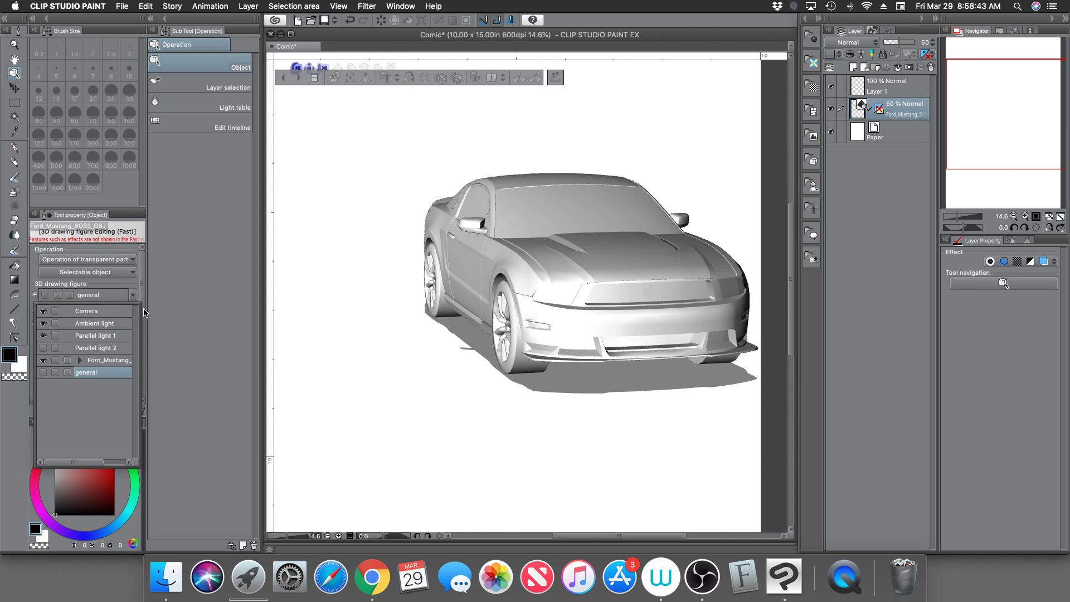
left_click(160, 309)
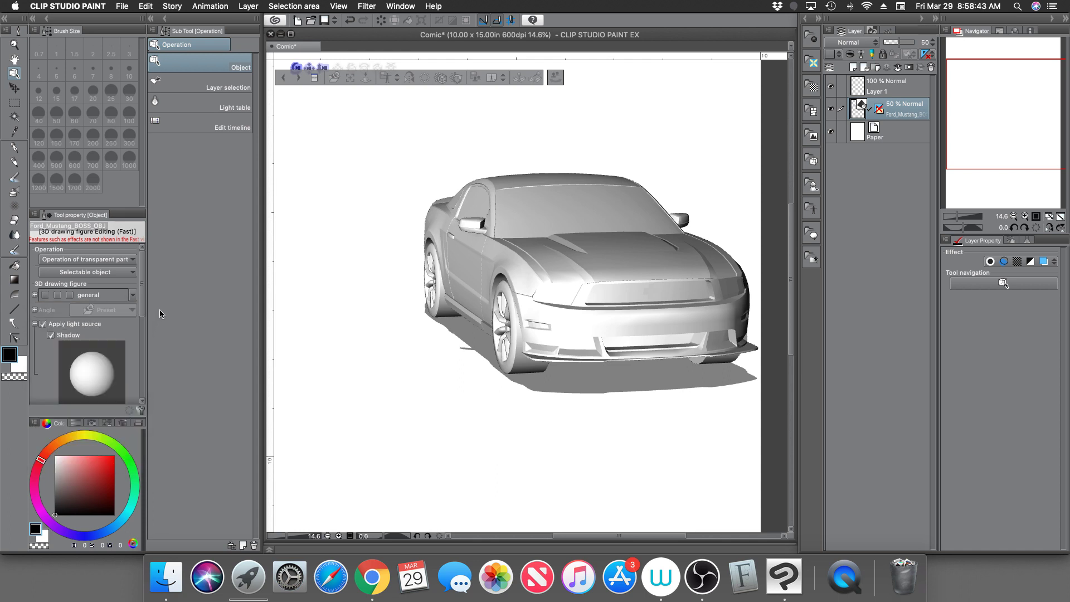
Step: Select the Ford Mustang object in the 3D layer and collapse its light source settings
left_click(134, 295)
left_click(124, 362)
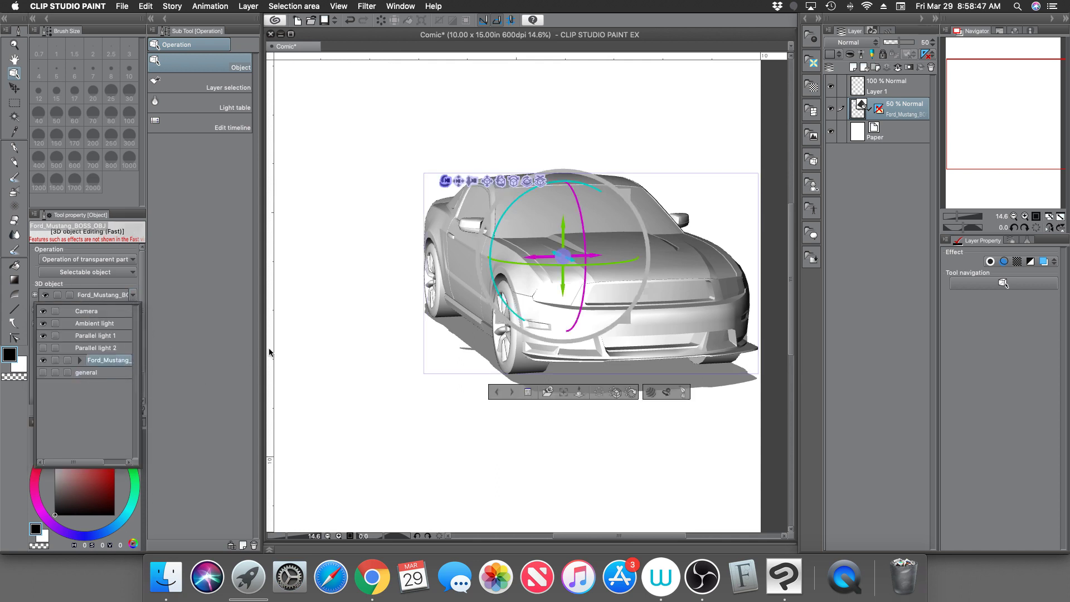
left_click(302, 301)
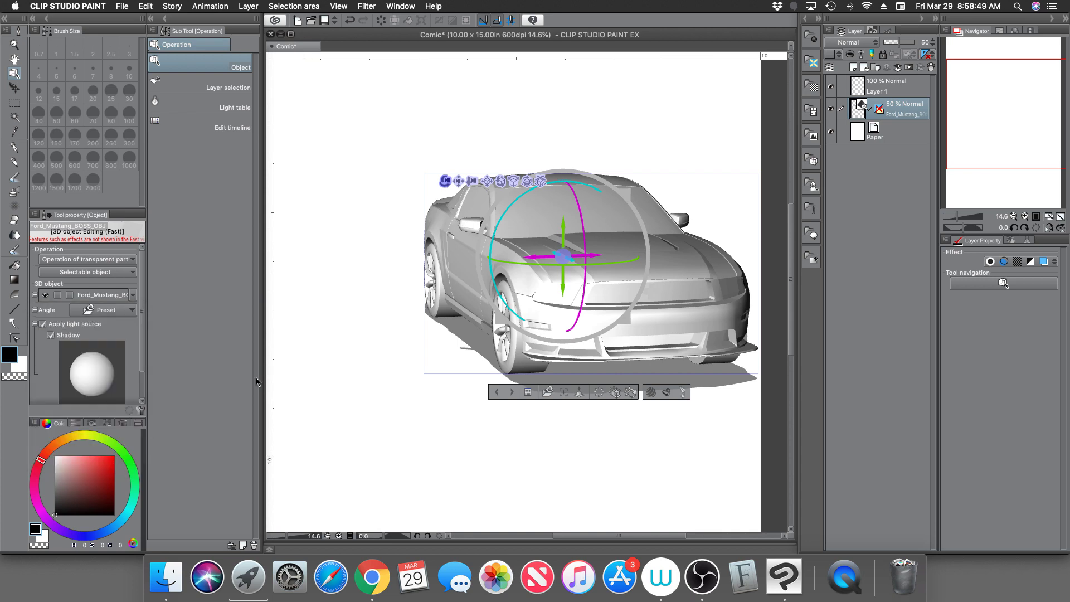
left_click(35, 324)
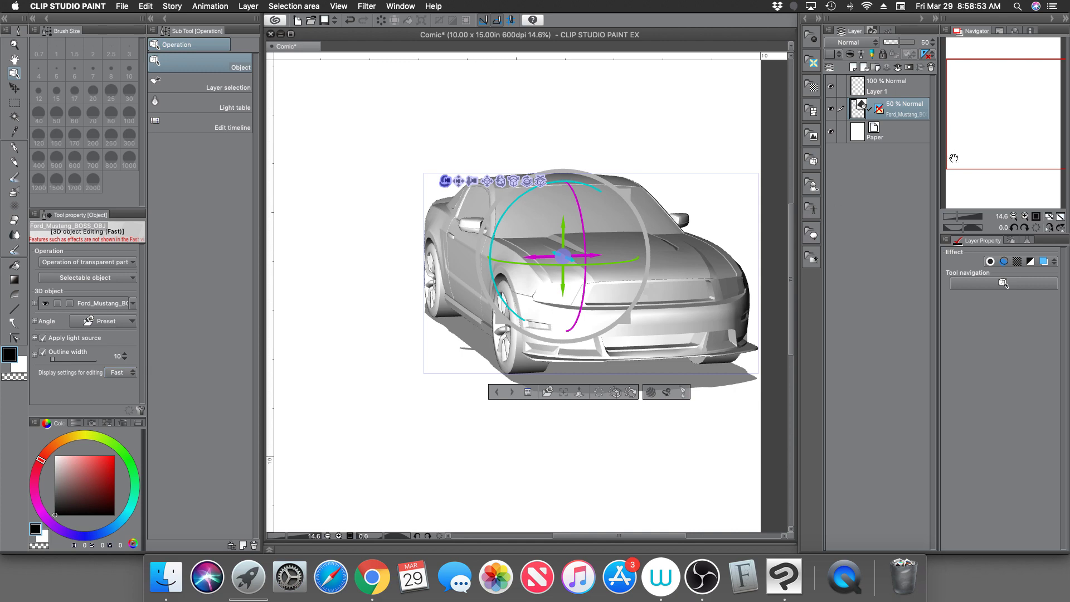
left_click_drag(960, 217, 953, 217)
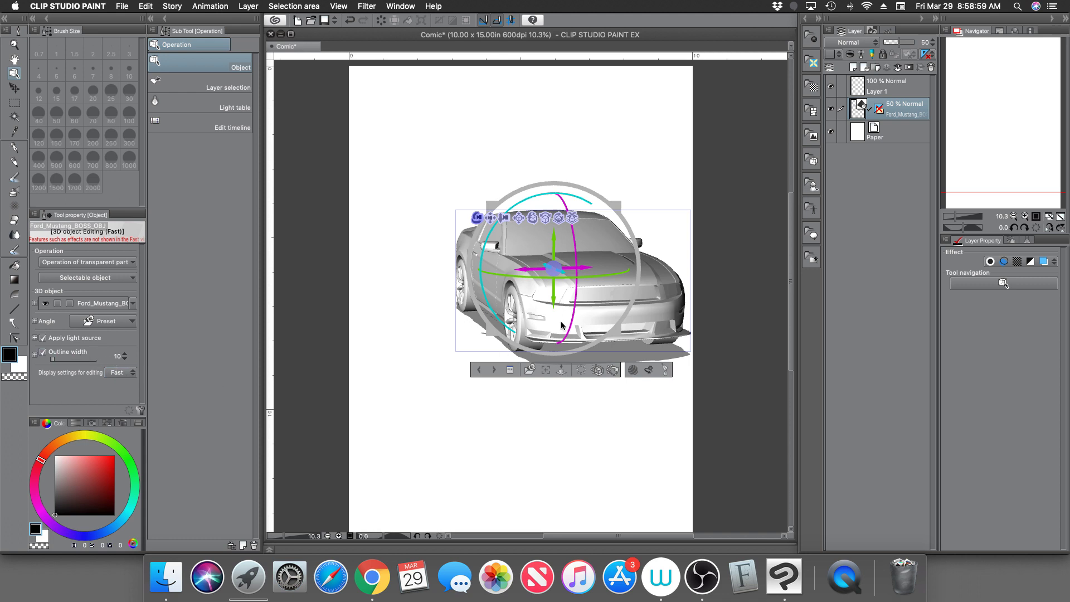
left_click(650, 151)
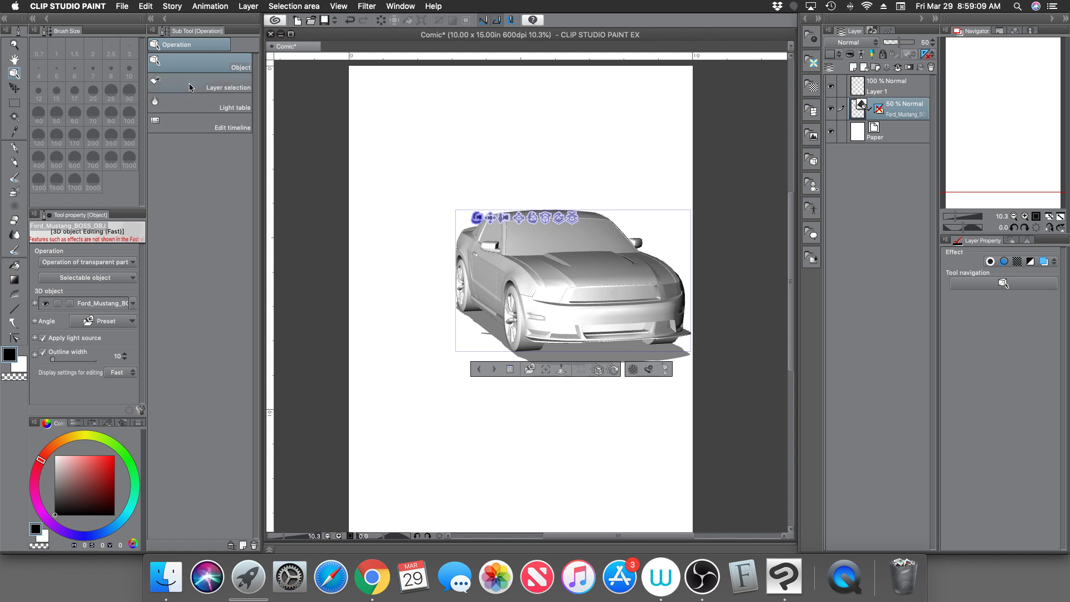
Step: Run an LT conversion on the 3D Mustang layer with raster lines, texture line extraction and circle tone work at 60.0 frequency
left_click(252, 8)
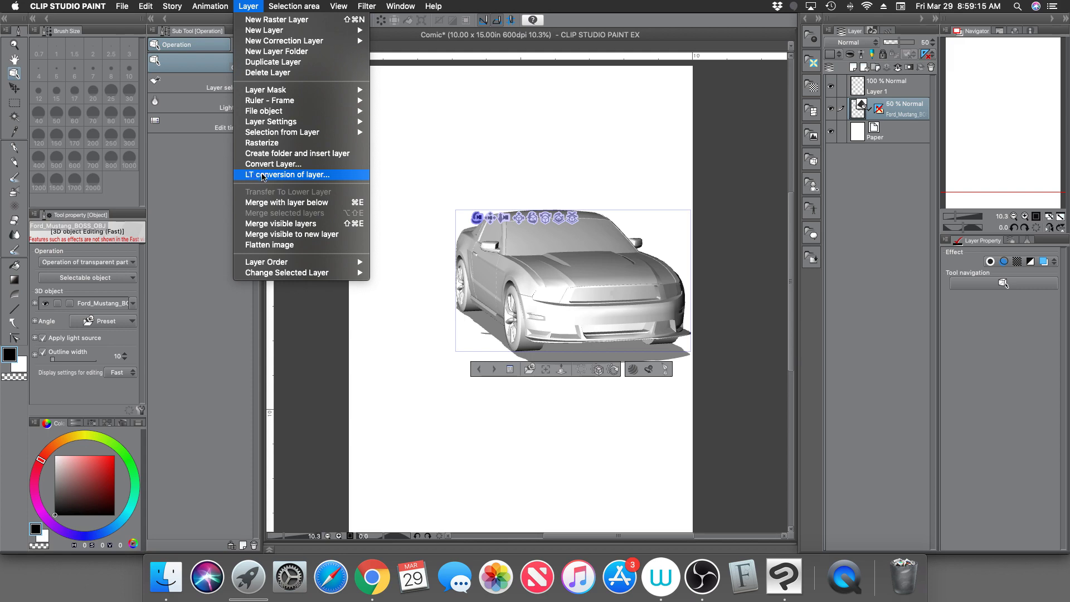
left_click(315, 177)
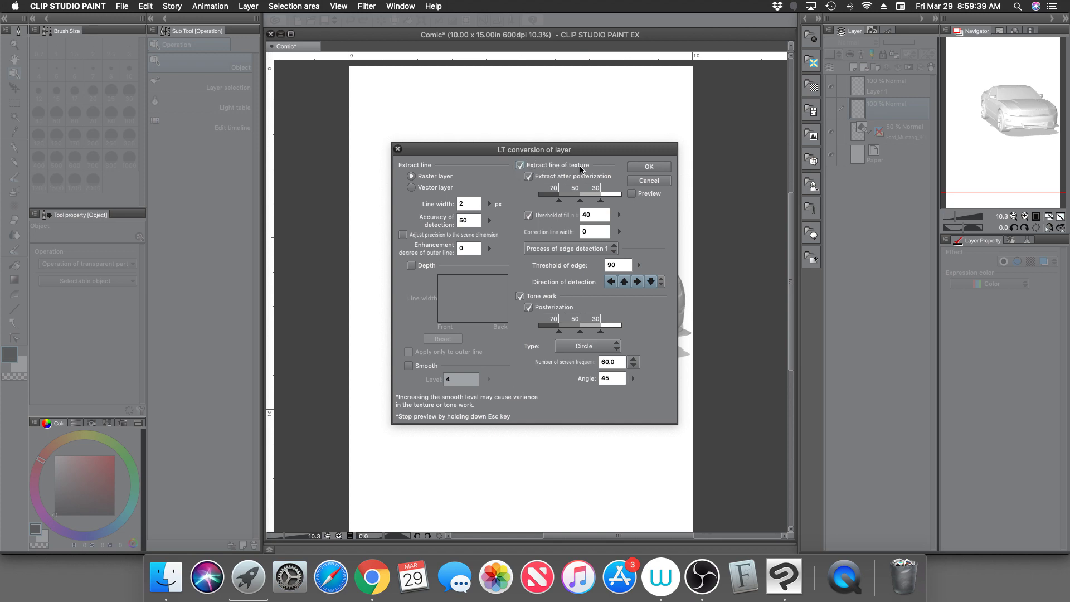
left_click(528, 177)
left_click(658, 169)
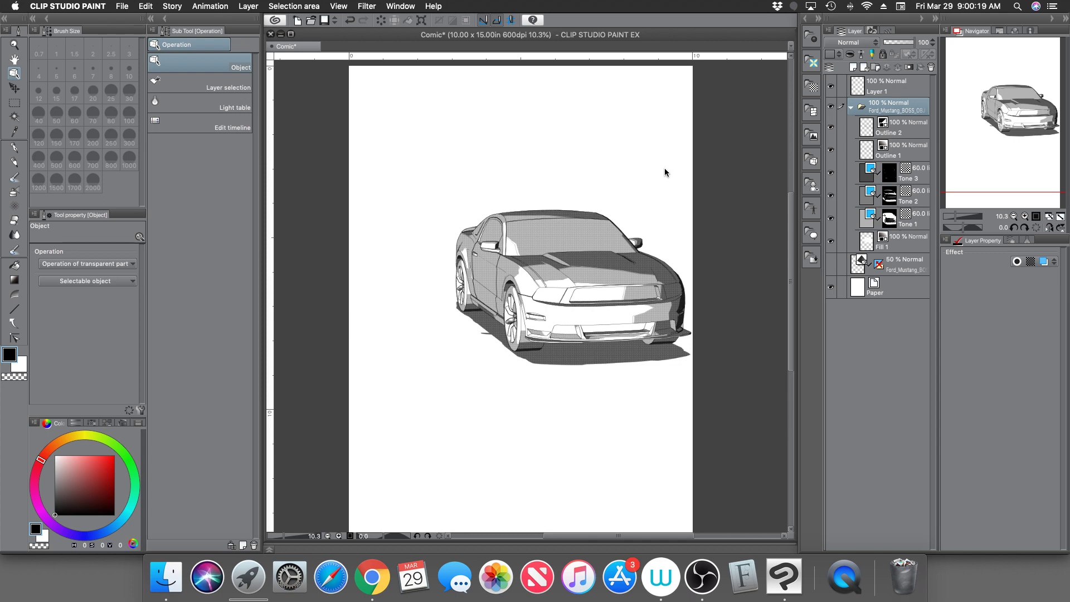
Step: Compare the converted Mustang folder with the original 3D layer by switching their visibility
left_click(852, 108)
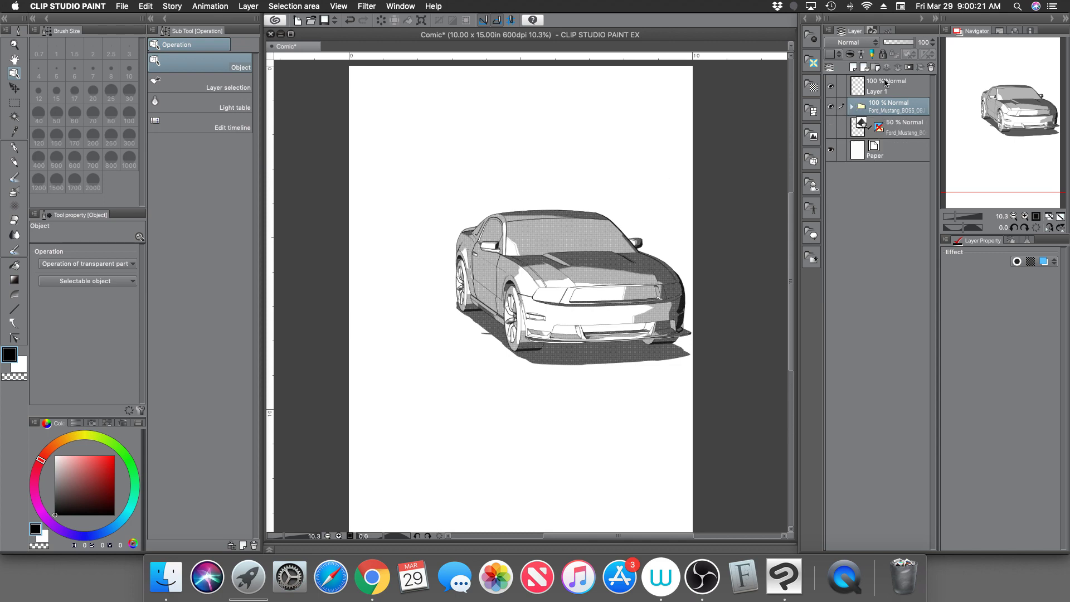
left_click(904, 132)
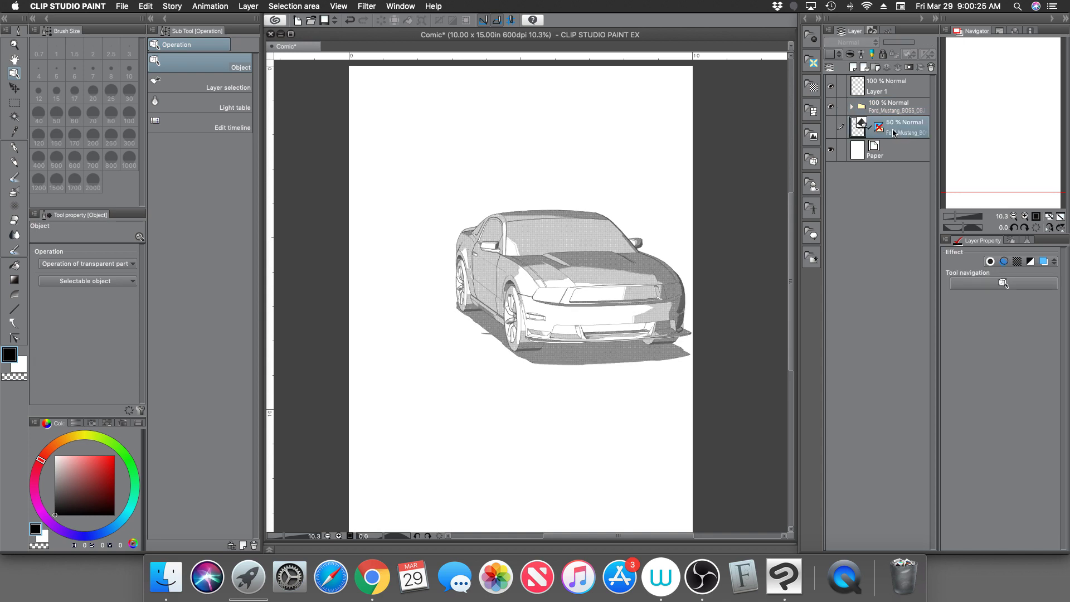
left_click(830, 107)
left_click(831, 127)
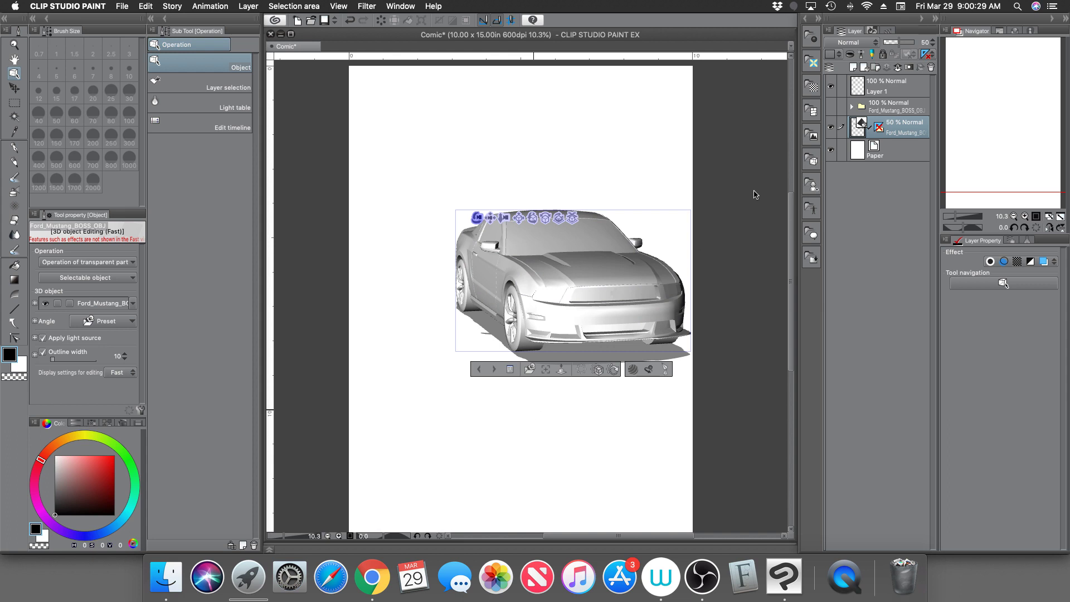
left_click(831, 127)
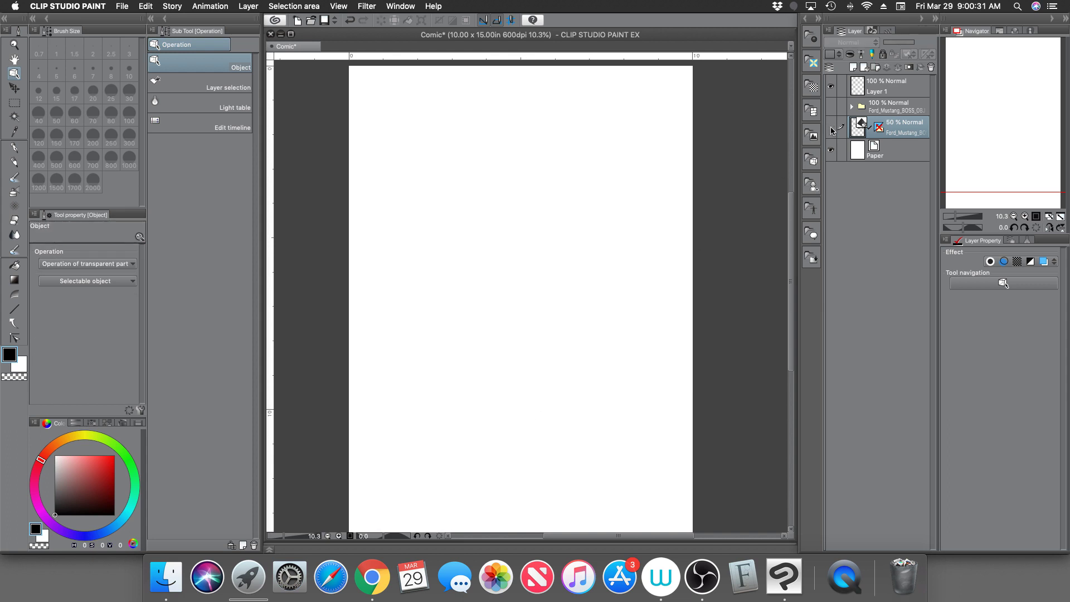
left_click(831, 106)
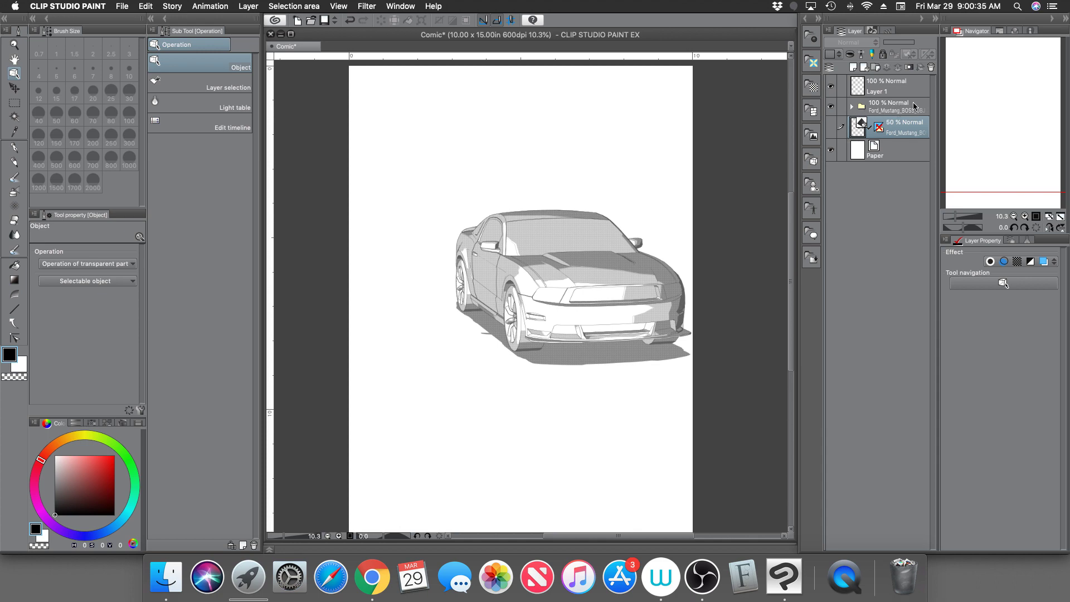
Step: Examine the outline, tone and fill layers inside the converted Mustang folder
left_click(851, 106)
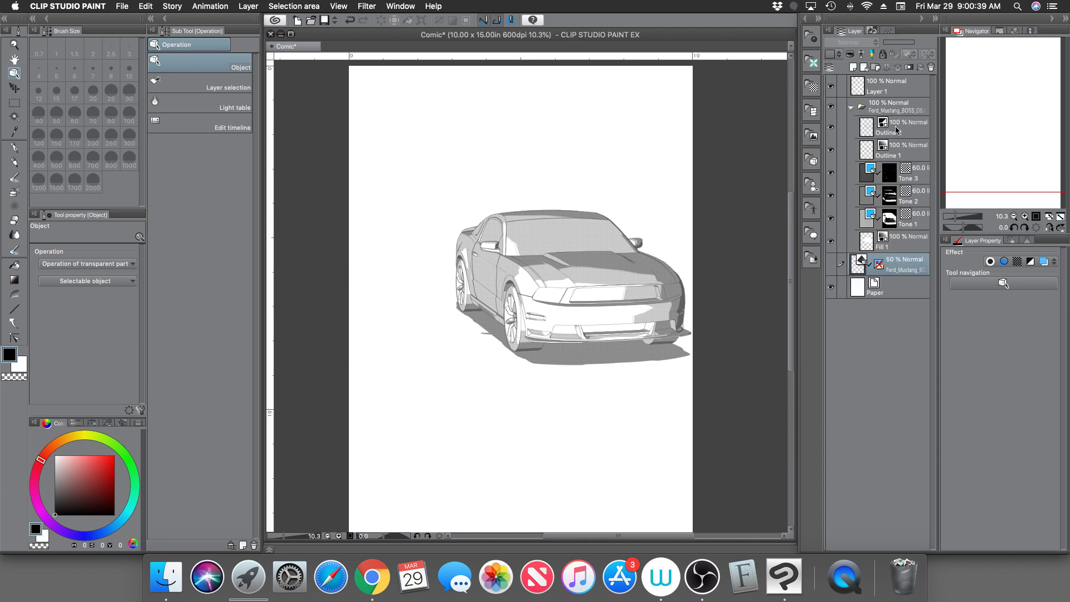
left_click(901, 150)
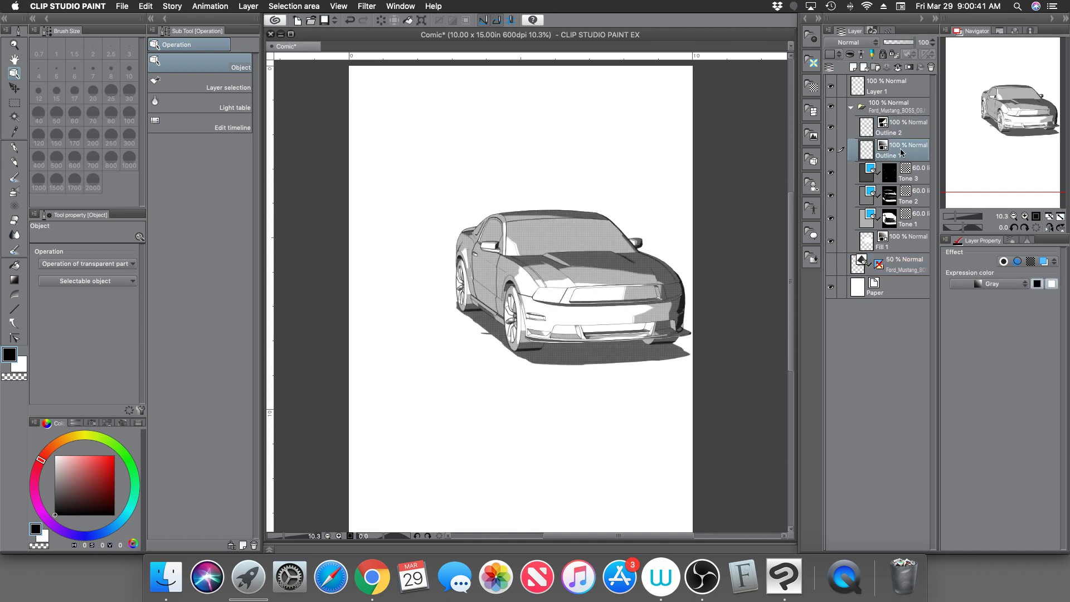
left_click(925, 173)
left_click(919, 200)
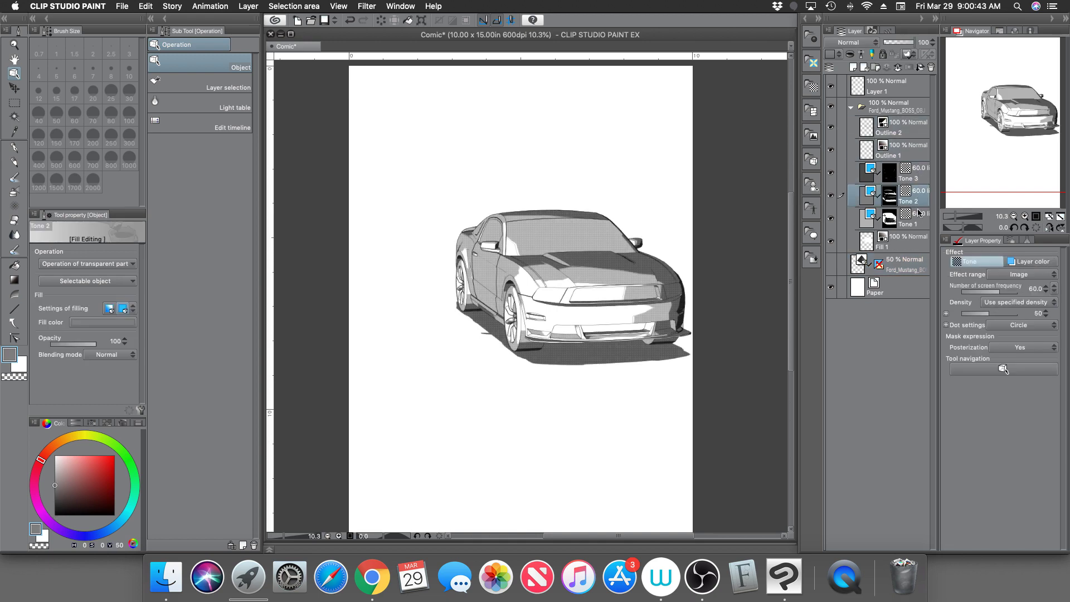
left_click(919, 223)
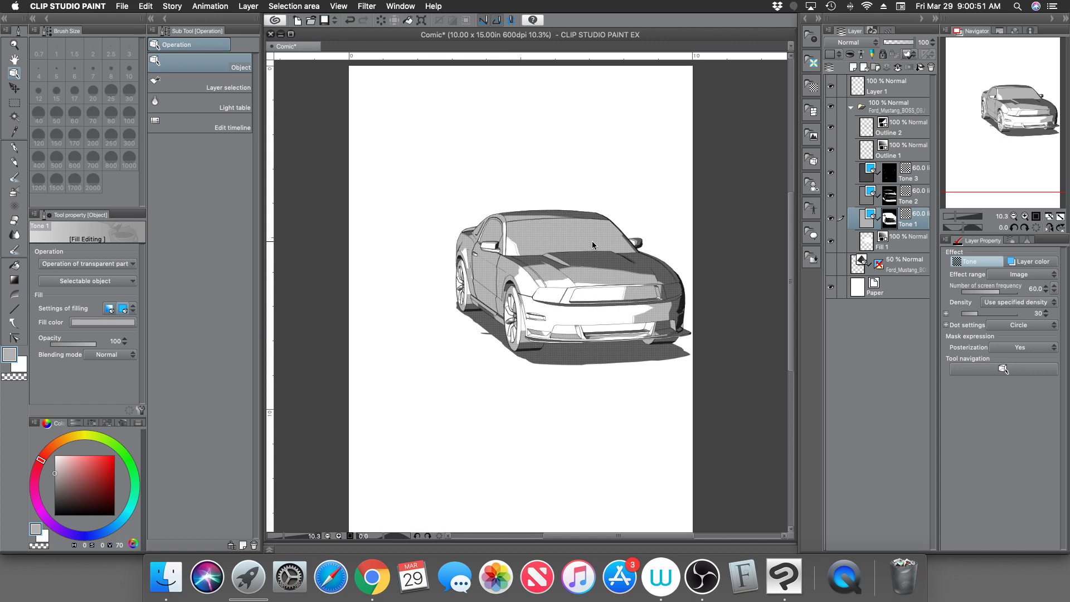
left_click(912, 244)
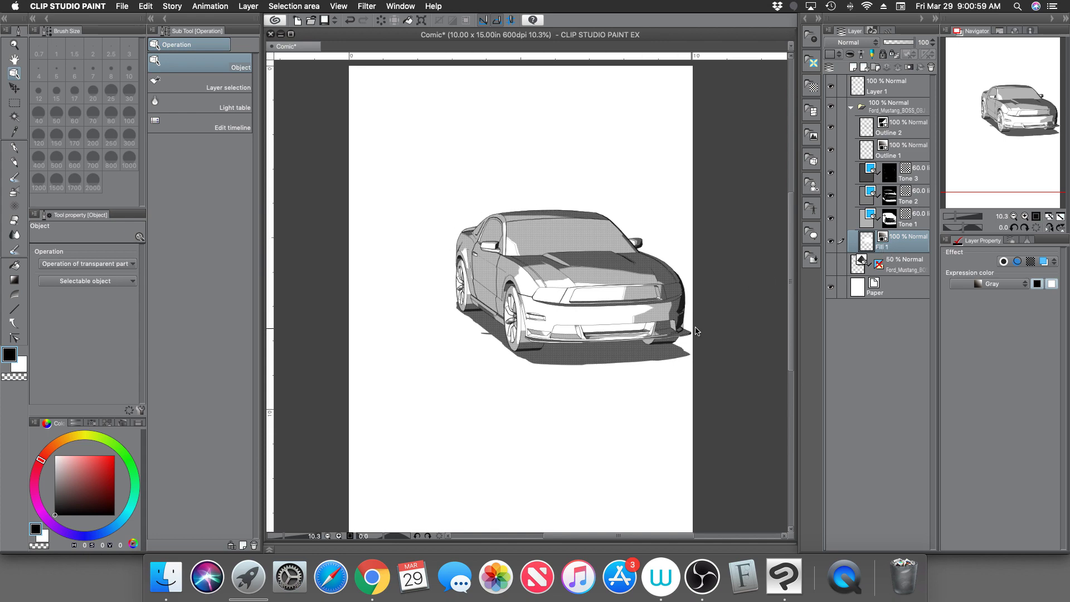
left_click(894, 278)
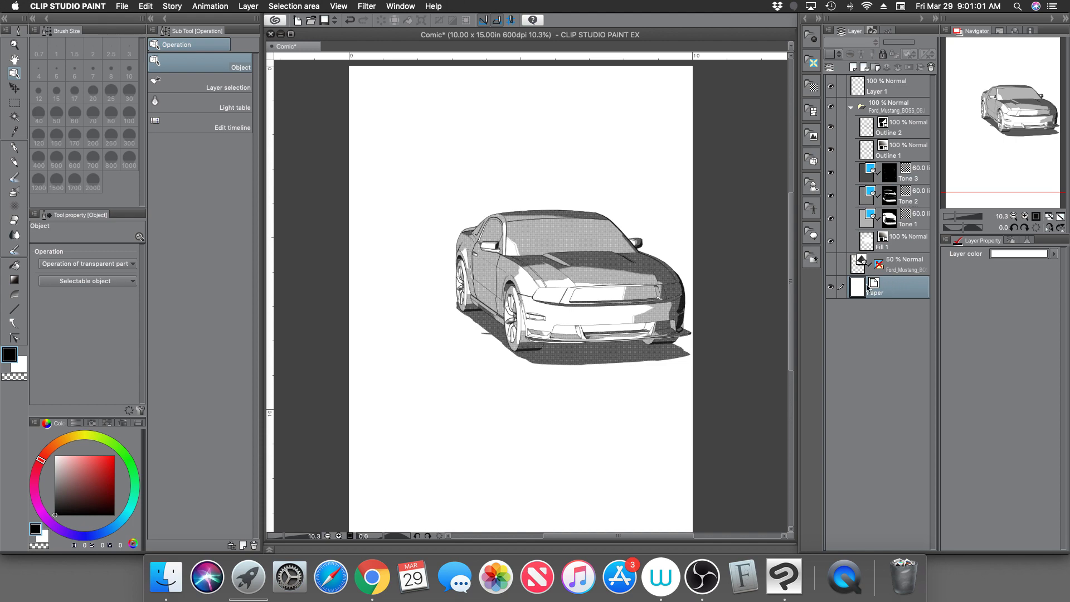
left_click(913, 241)
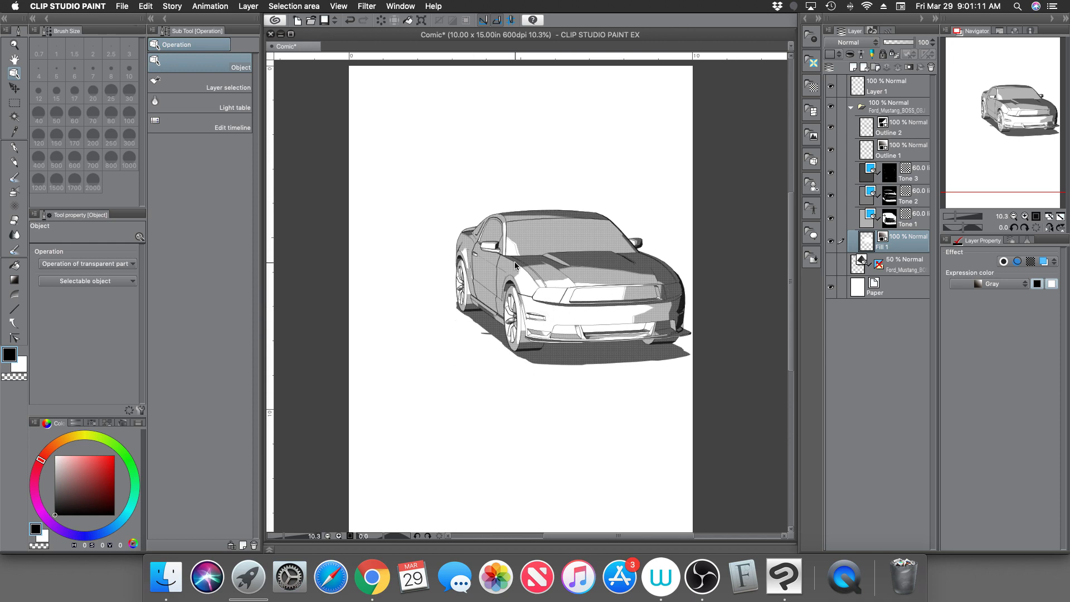
left_click(905, 129)
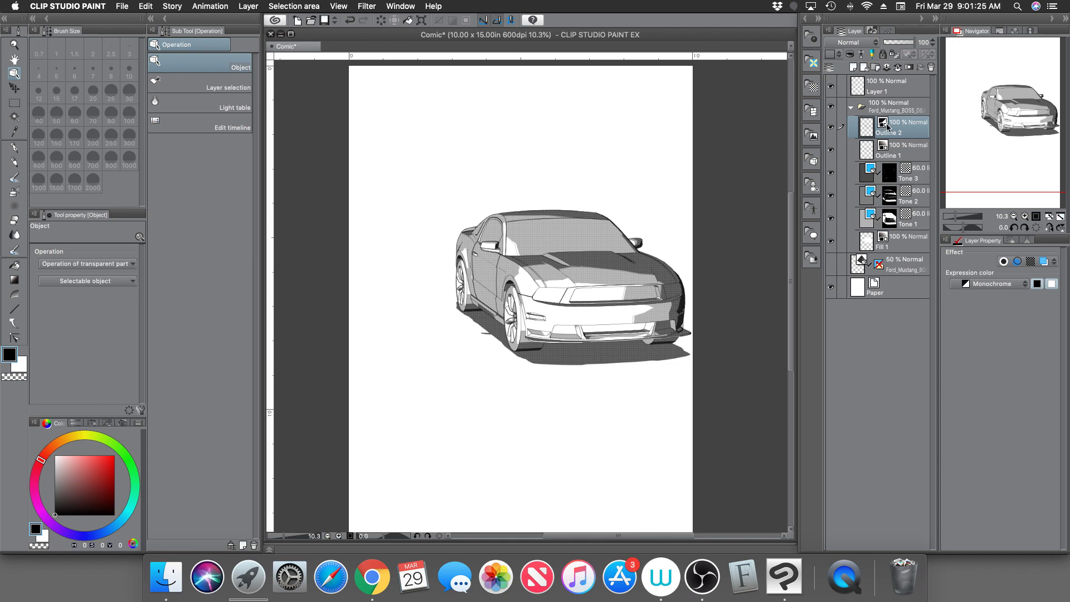
left_click(901, 157)
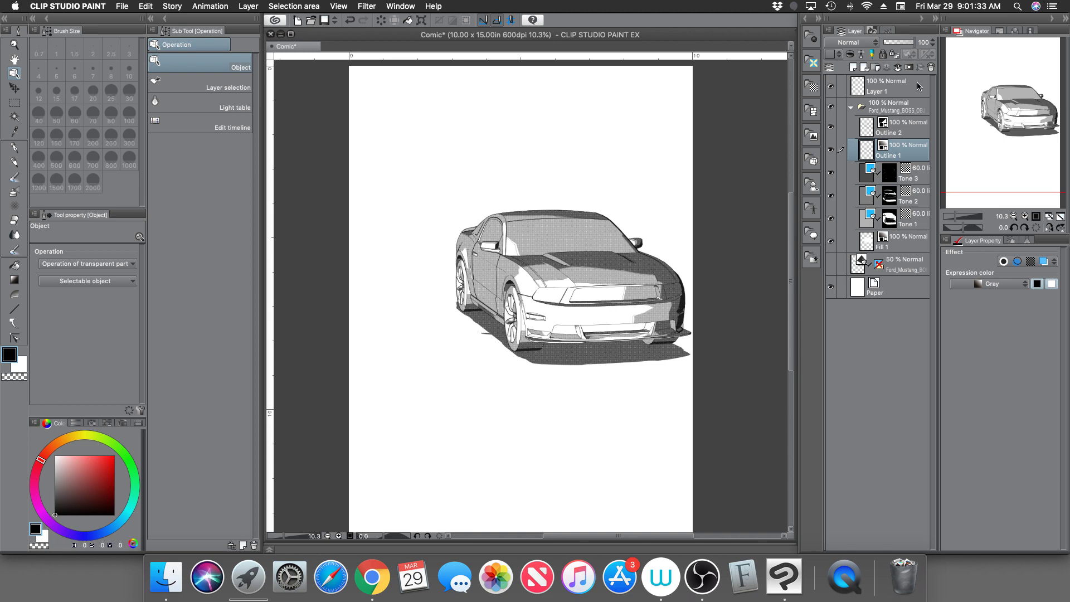
left_click(898, 131)
left_click(890, 152)
Step: Move the Outline 2 layer out of the Mustang folder to just above it, then hide and collapse the folder to inspect the line art
left_click(904, 129)
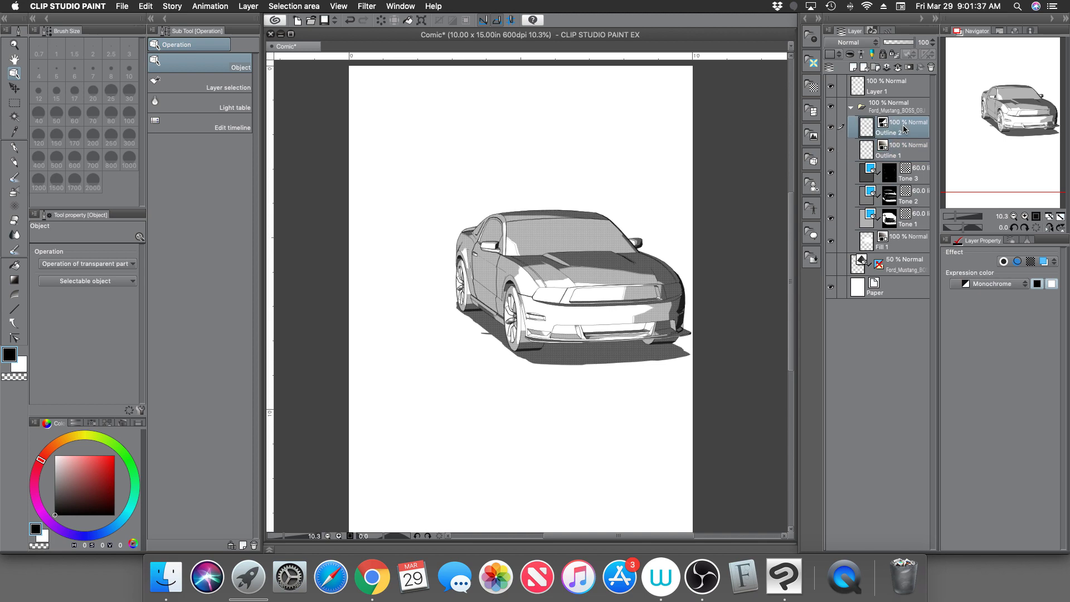
left_click_drag(904, 129, 905, 102)
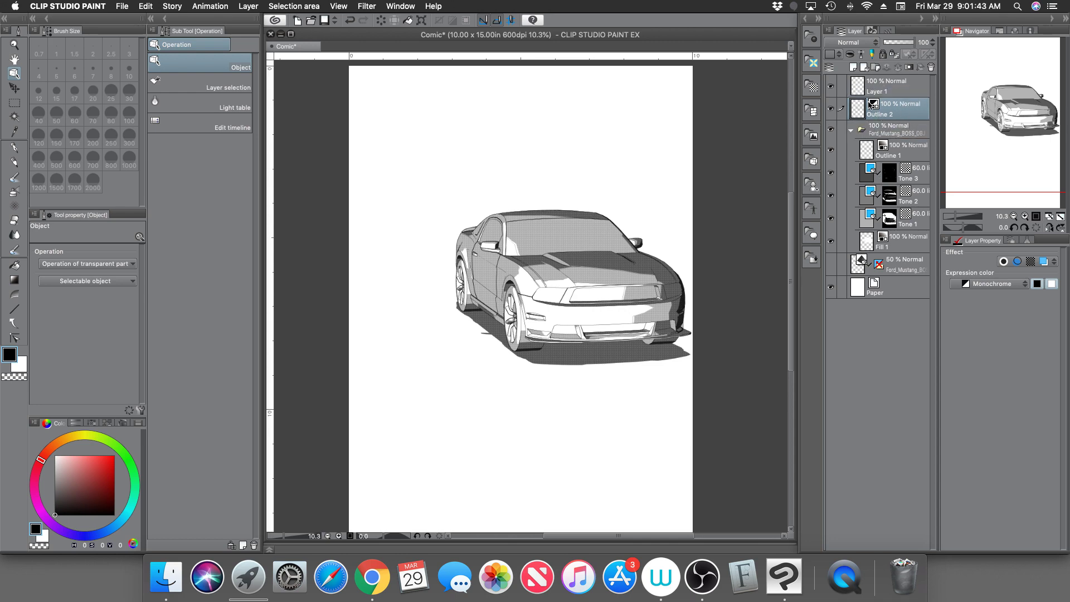
left_click(831, 131)
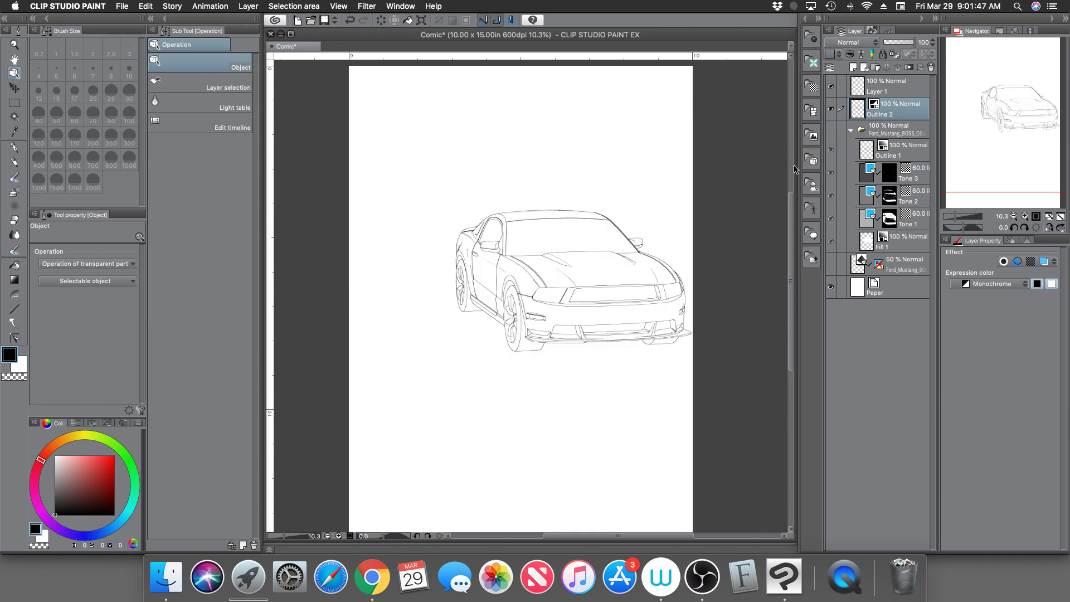
left_click(850, 131)
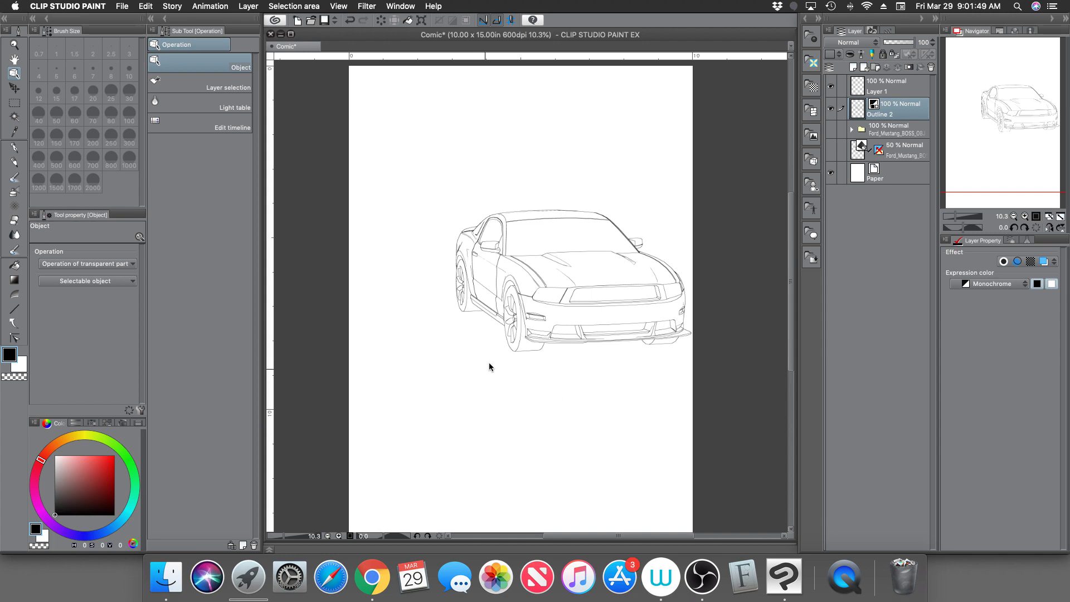
left_click(959, 217)
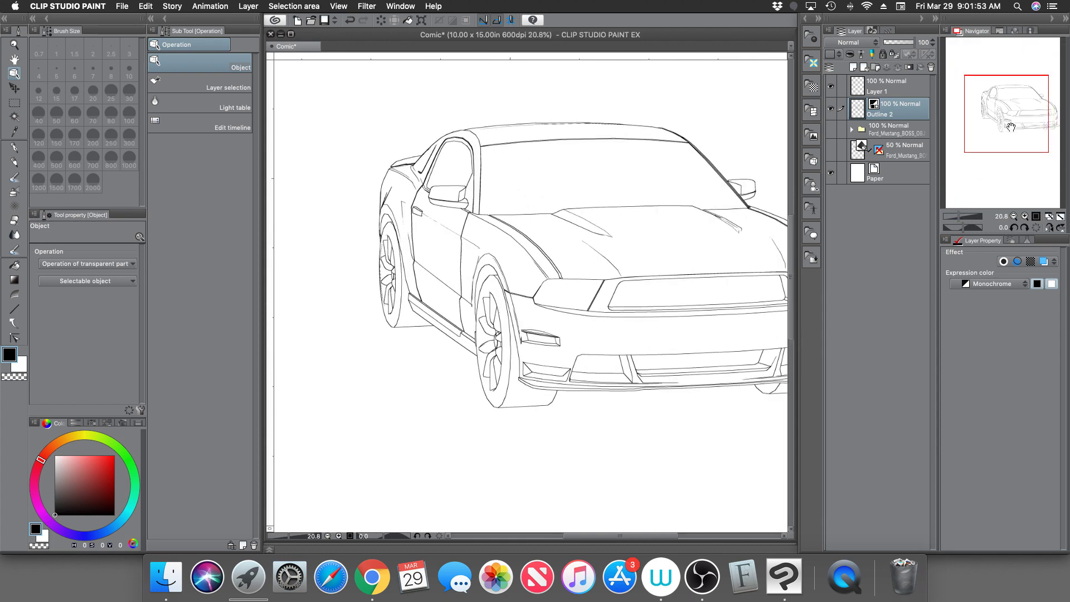
left_click_drag(1010, 127, 995, 127)
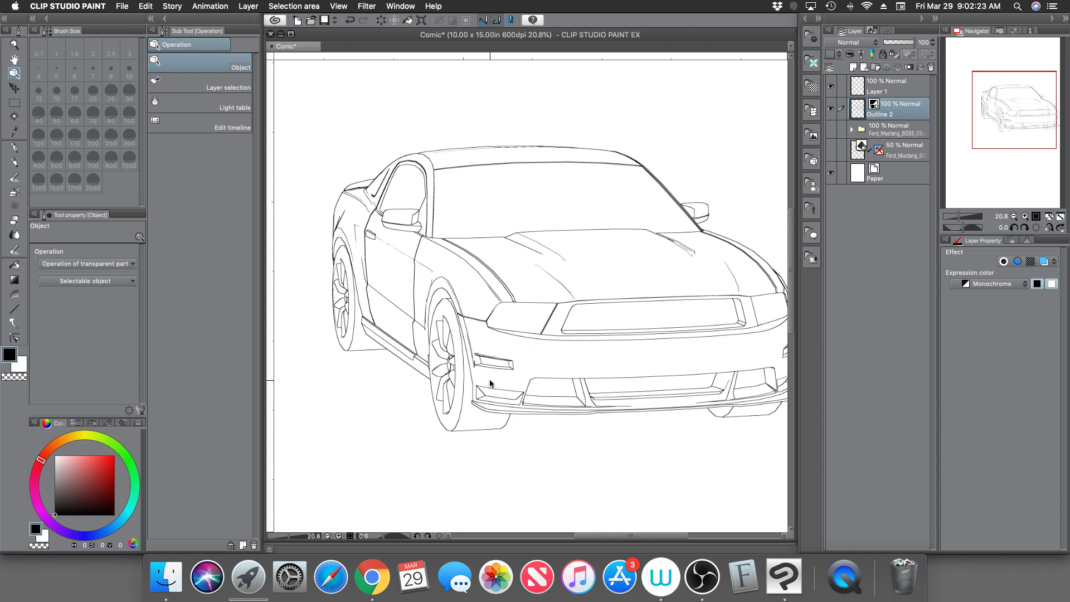
Step: Hatch the inner corners of the lower front vent with short G-pen strokes on the Outline 2 layer, redoing one attempt
left_click_drag(955, 218, 975, 217)
left_click_drag(1011, 111, 1004, 127)
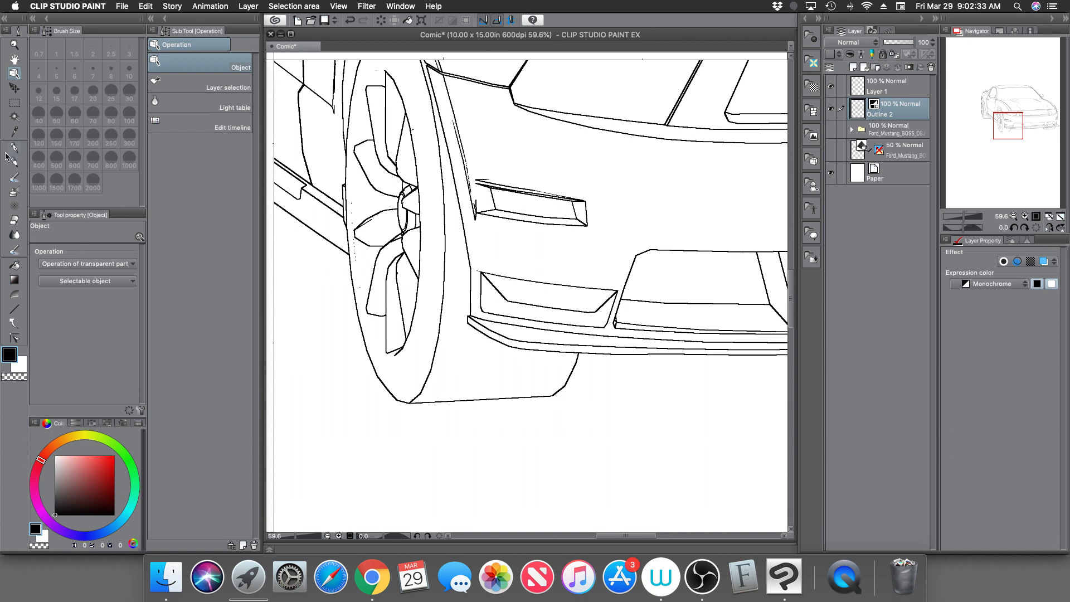
key("p")
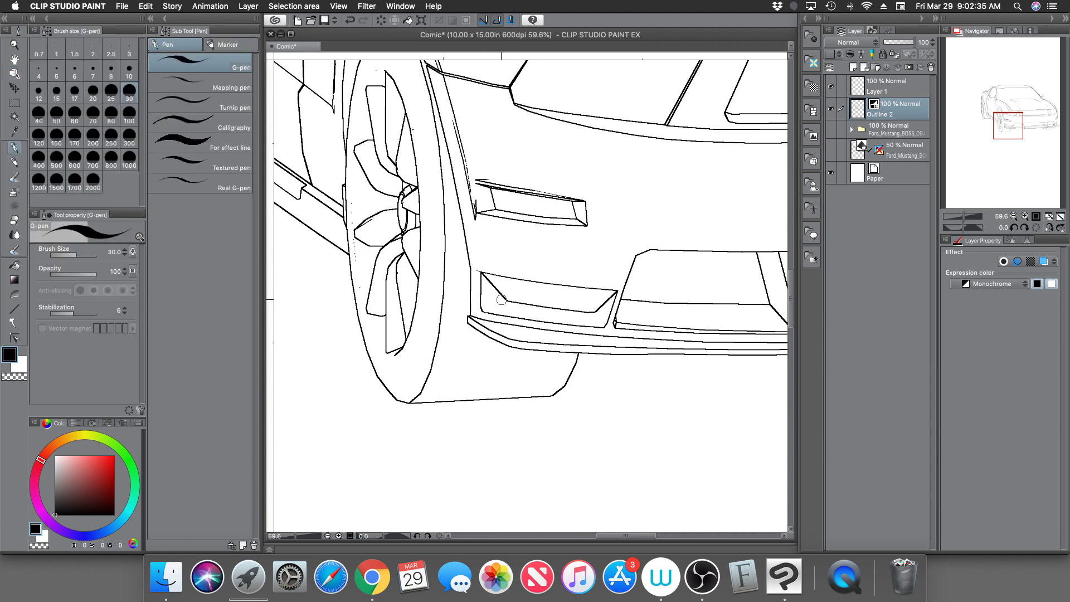
left_click_drag(499, 306, 499, 306)
left_click_drag(596, 312, 603, 328)
left_click(351, 23)
left_click_drag(598, 311, 604, 326)
left_click_drag(967, 216, 971, 210)
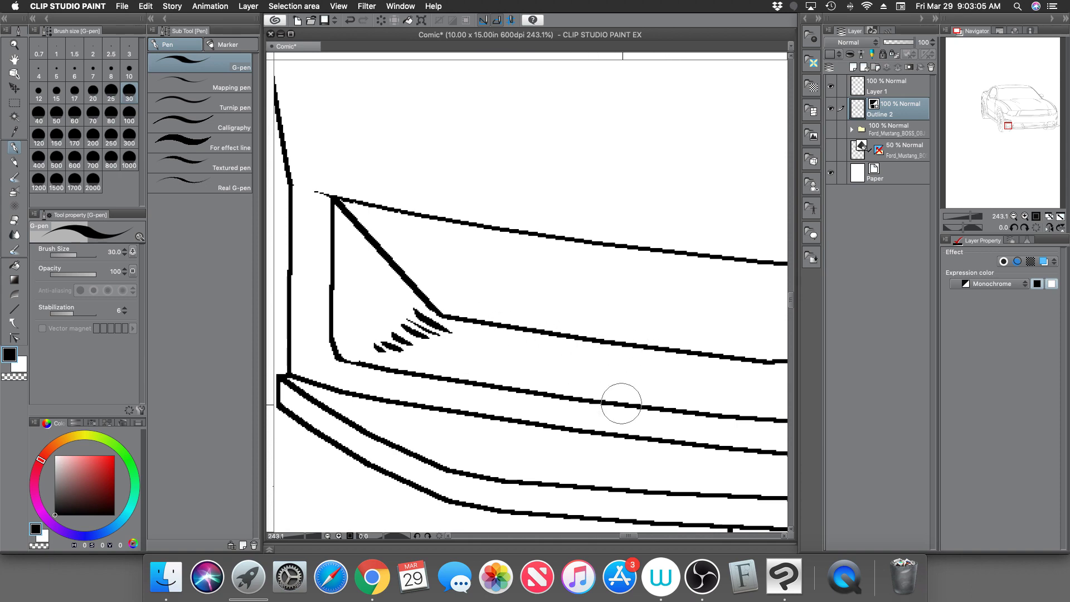
left_click_drag(969, 218, 963, 218)
left_click_drag(1005, 137, 1008, 126)
left_click_drag(963, 218, 962, 209)
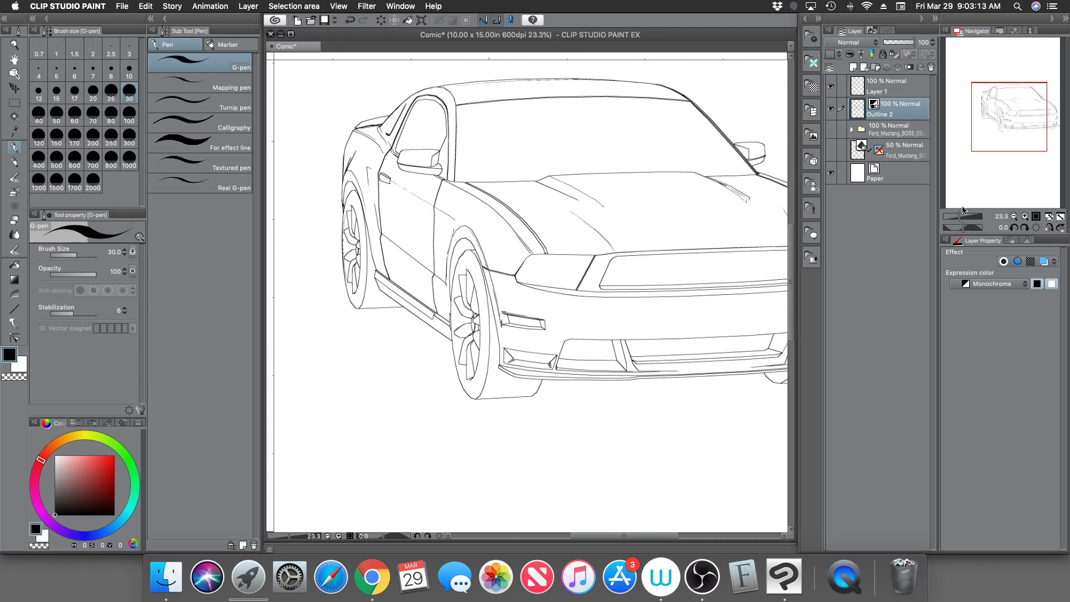
left_click_drag(996, 138, 1002, 135)
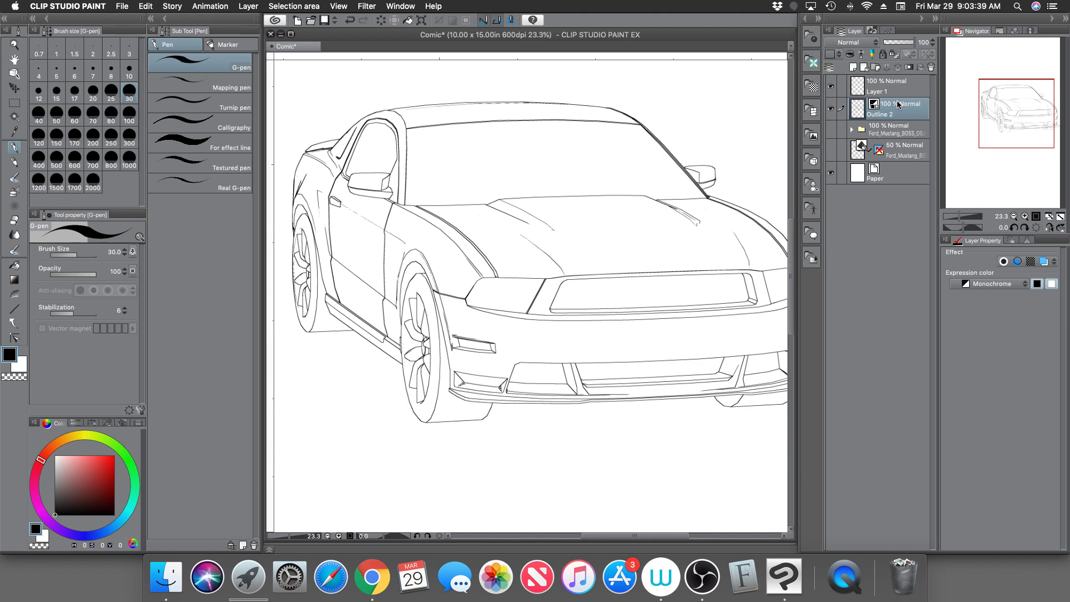
Step: Duplicate the Outline 2 layer and hide the original beneath the copy
key("super+z")
key("super+v")
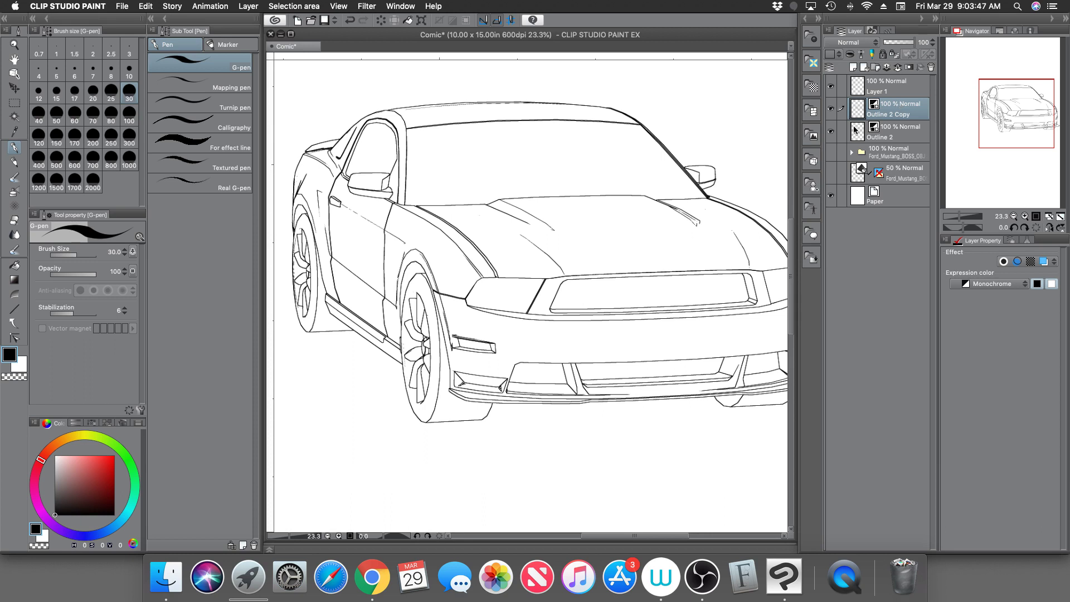
left_click(831, 132)
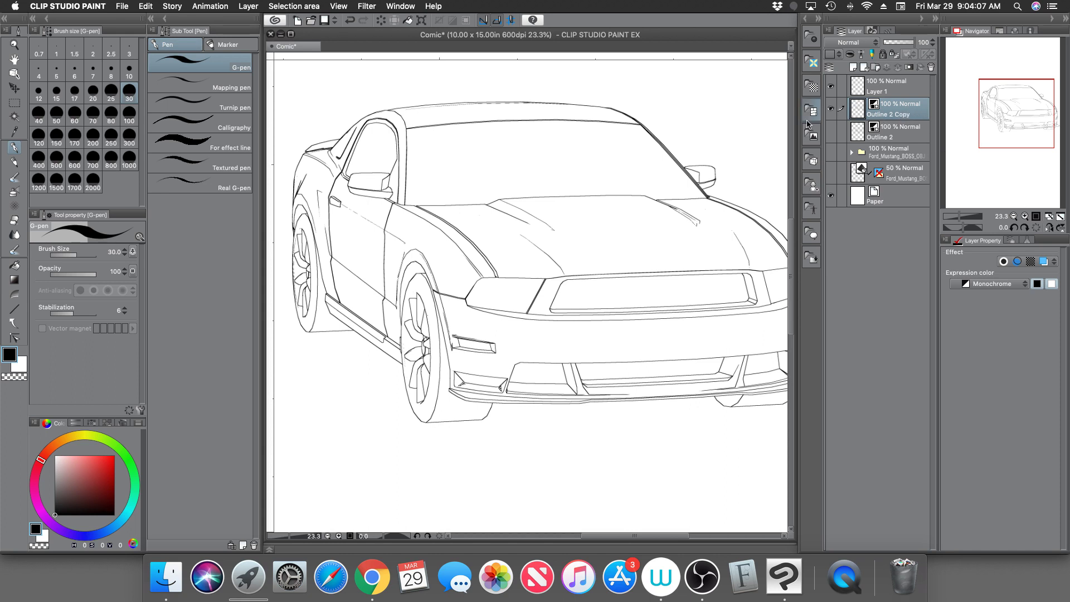
left_click(367, 7)
mouse_move(388, 21)
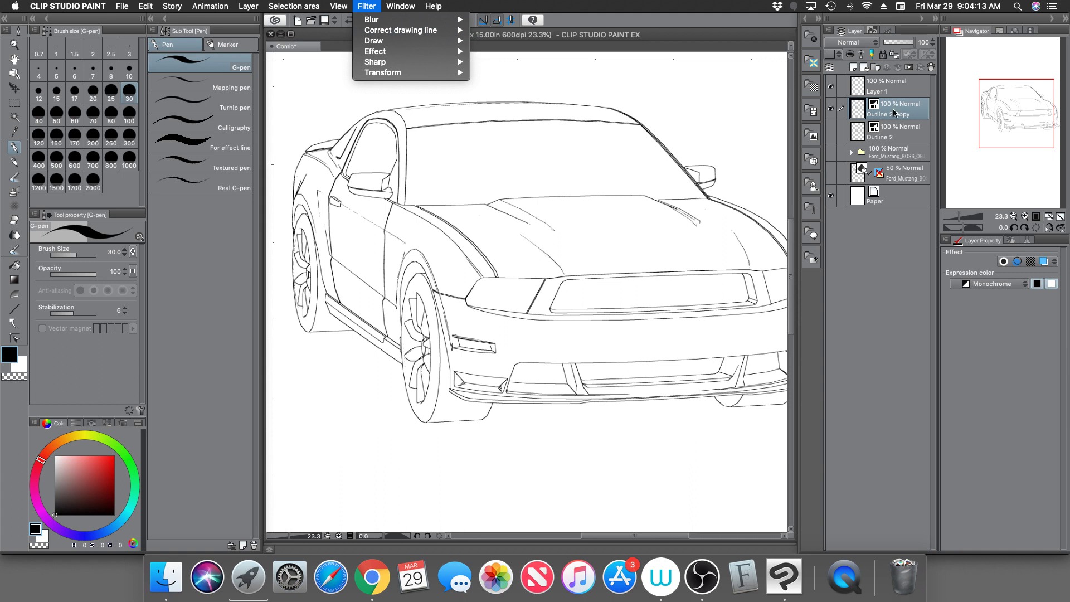
left_click(796, 172)
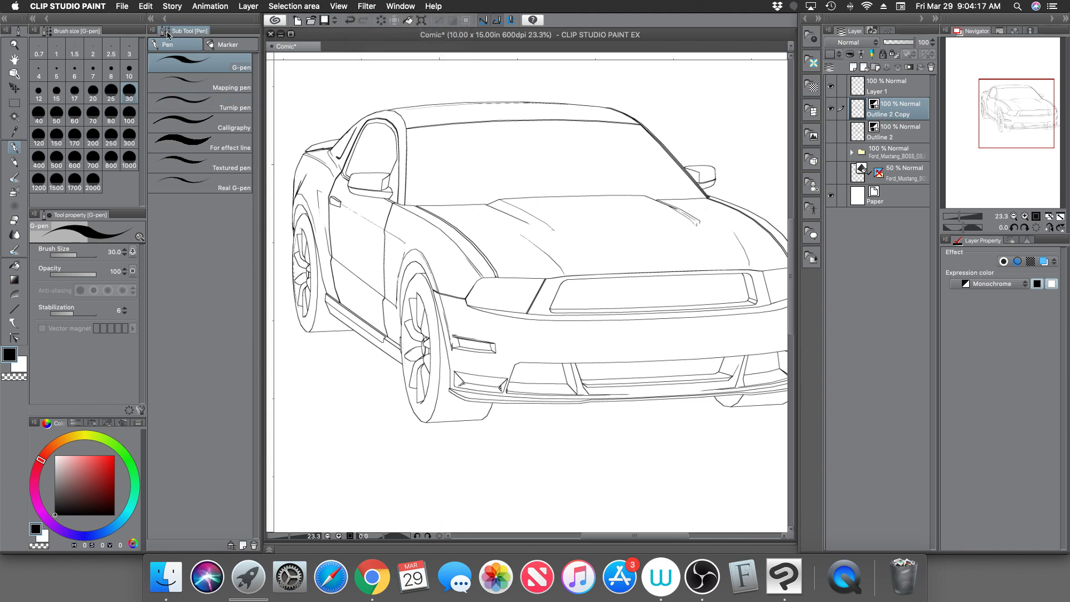
left_click(250, 6)
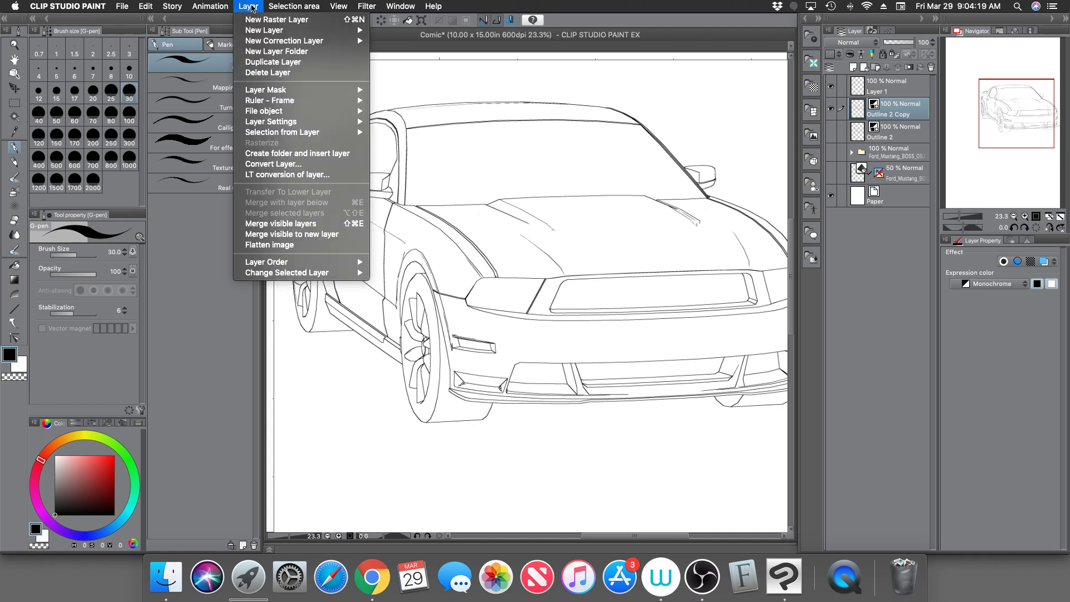
left_click(252, 7)
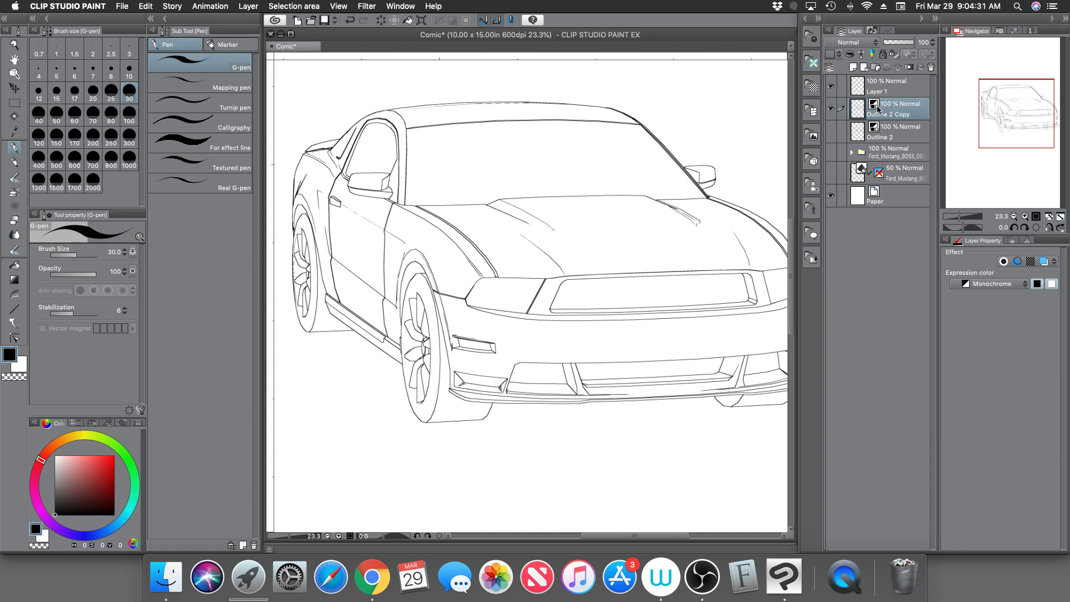
Step: Change the expression color of the Outline 2 Copy layer to Gray and inspect its lines up close
left_click(974, 287)
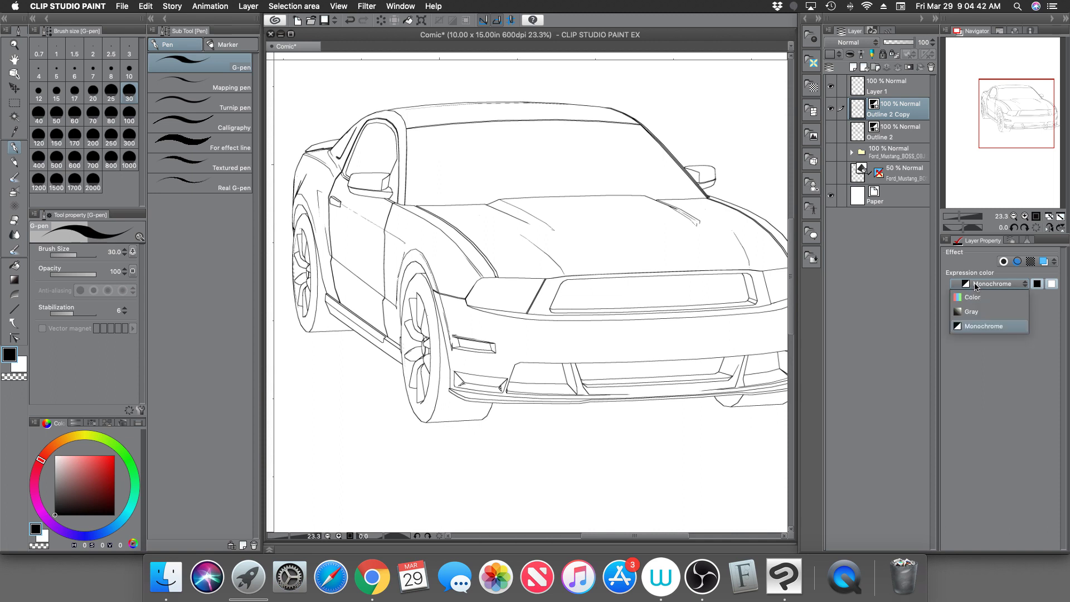
left_click(974, 312)
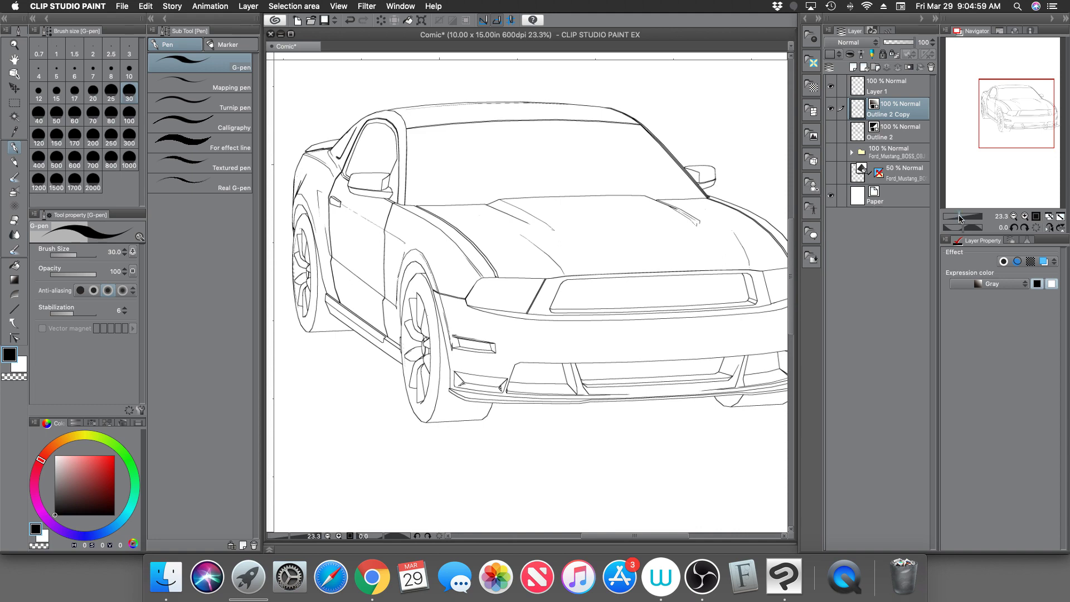
left_click_drag(960, 216, 973, 212)
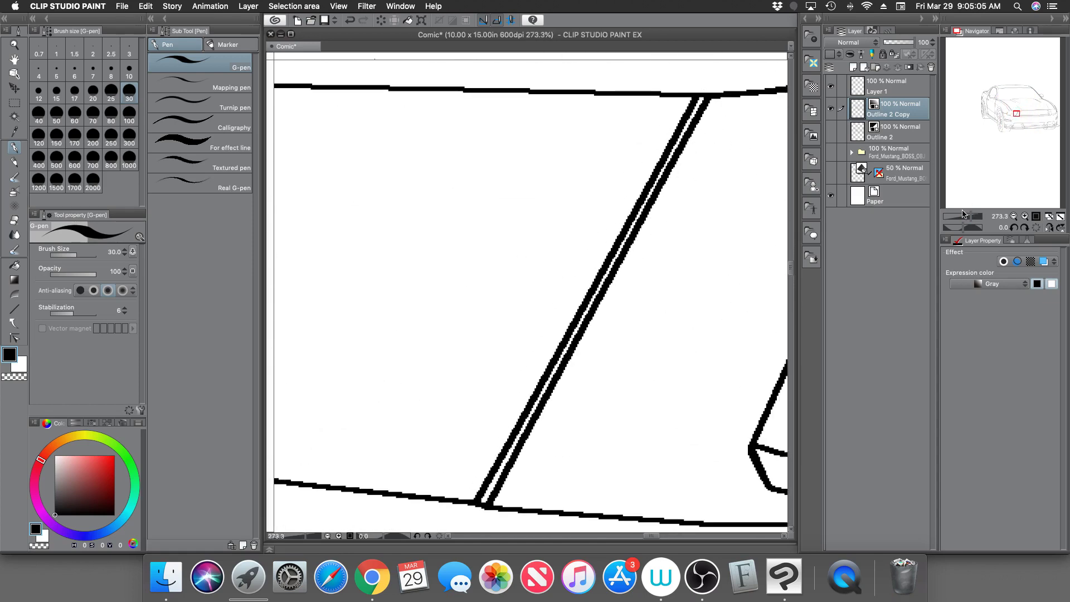
left_click_drag(970, 217, 957, 217)
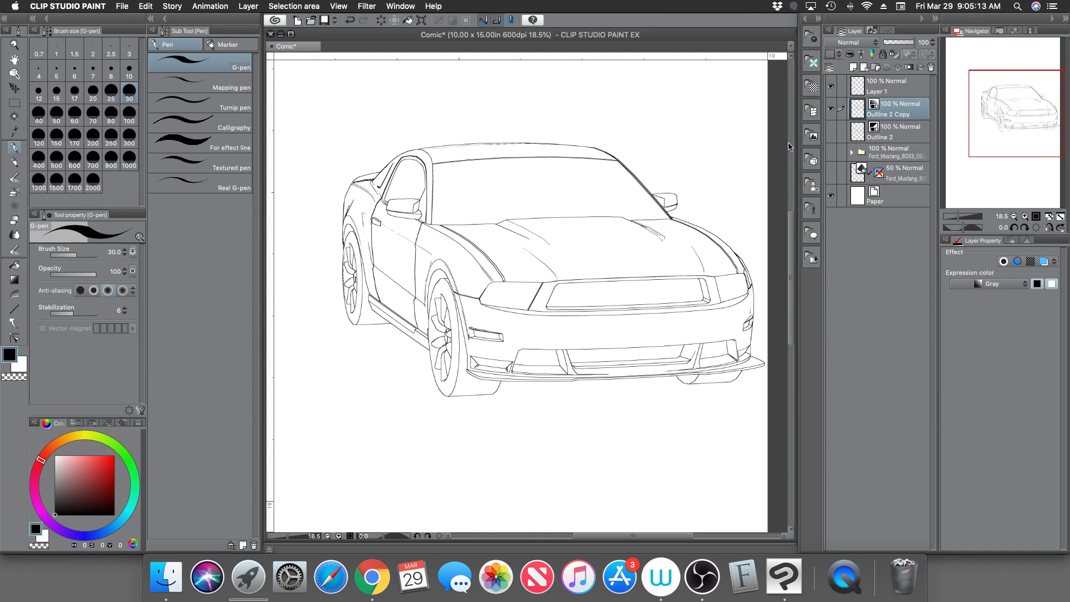
Step: Open the Gaussian blur filter for the Outline 2 Copy layer and preview it closely on the lines beside the grille
left_click(366, 8)
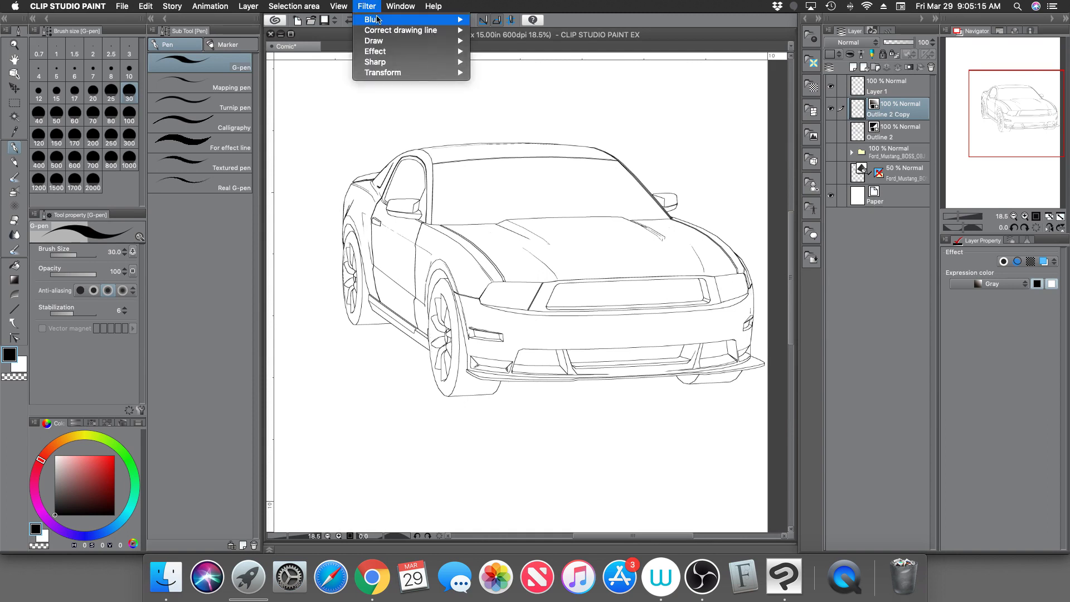
mouse_move(377, 20)
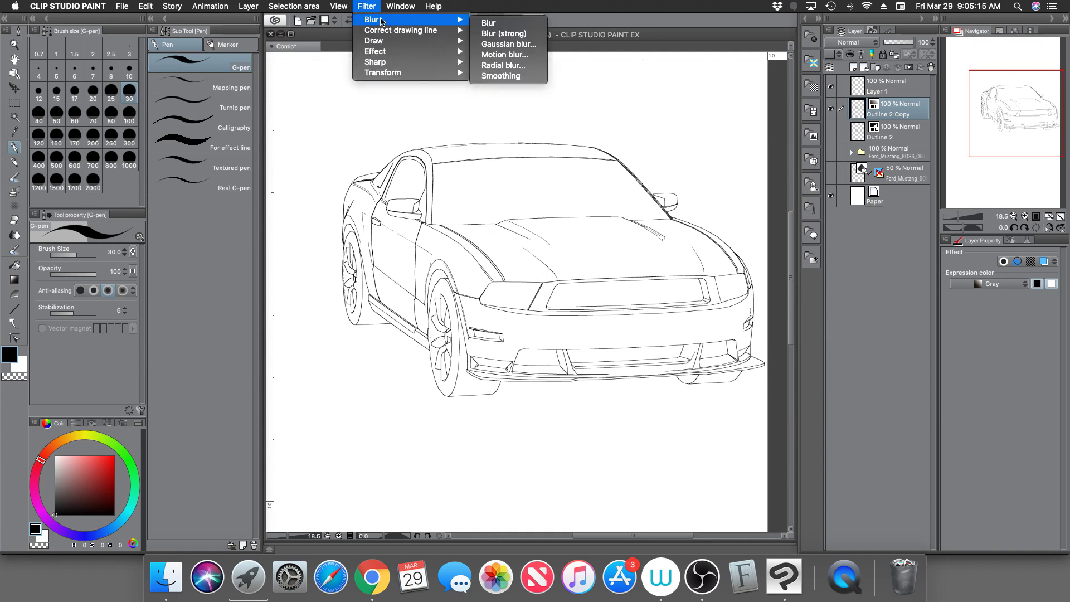
left_click(496, 45)
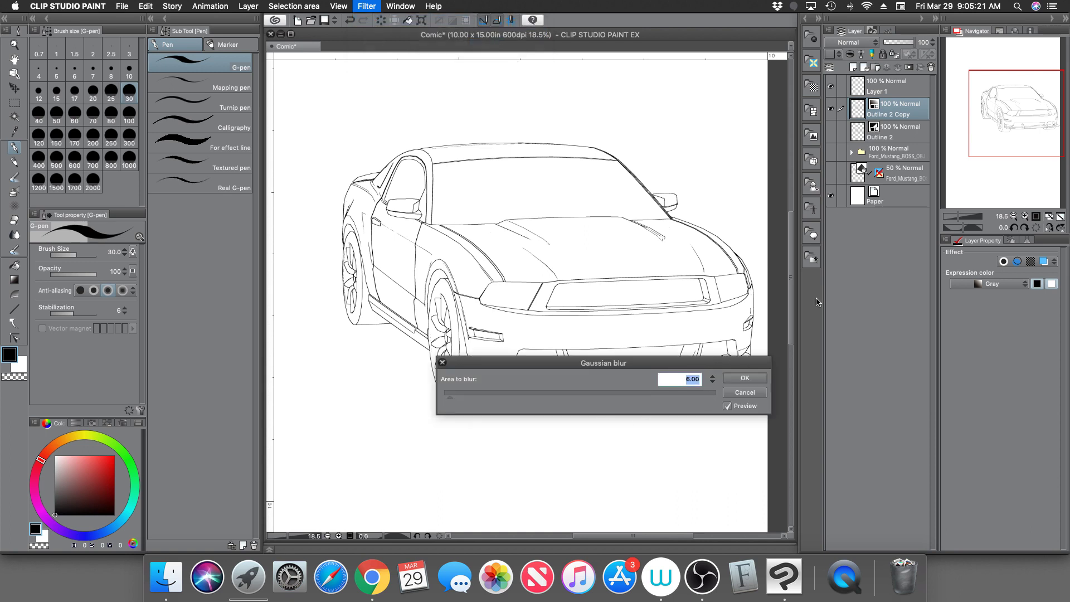
left_click_drag(954, 217, 964, 218)
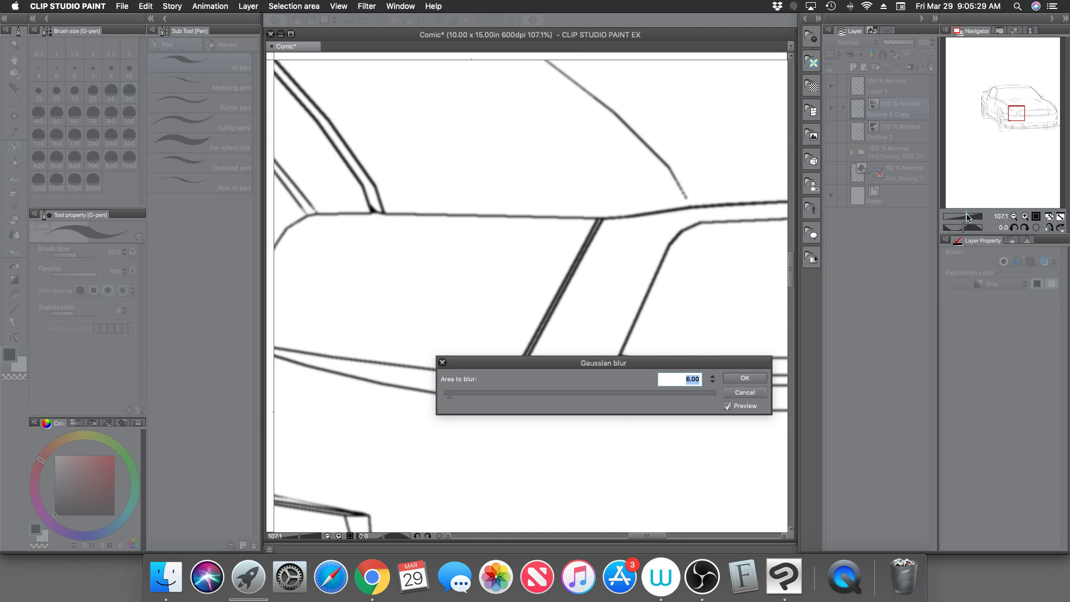
left_click_drag(967, 218, 973, 217)
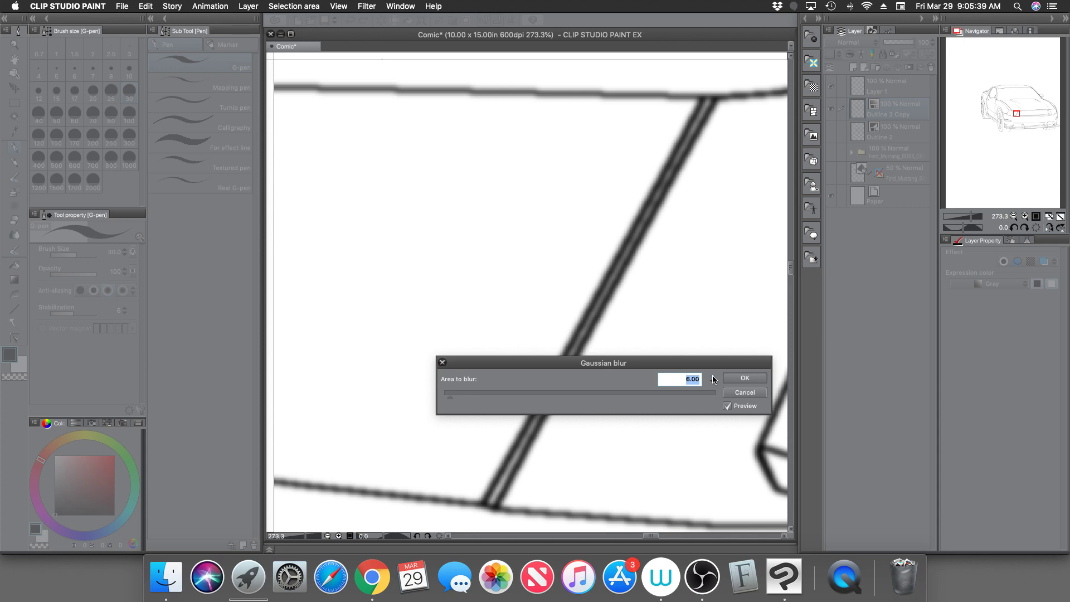
Step: Try higher and lower Gaussian blur amounts on the line art, finishing with an area to blur of 2
key("Up")
left_click(712, 378)
left_click(712, 377)
left_click(712, 377)
left_click(713, 383)
left_click(712, 384)
left_click(712, 383)
left_click(712, 384)
left_click(713, 384)
left_click(712, 384)
left_click(713, 384)
left_click(713, 384)
type("2")
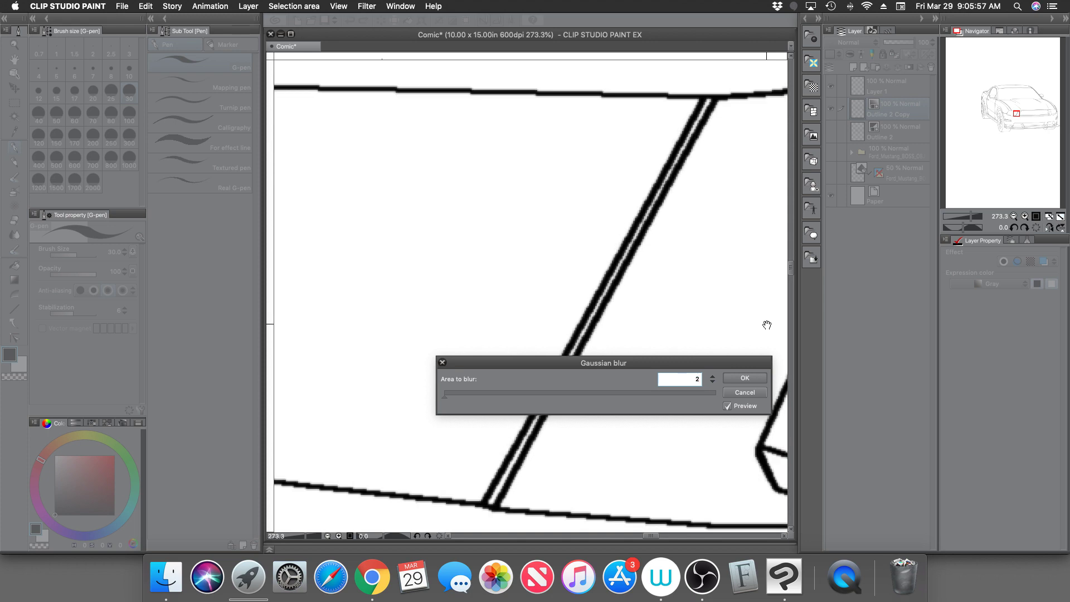
Step: Preview stronger Gaussian blur amounts on the Outline 2 Copy layer and apply the filter with an area to blur of 5
double_click(695, 379)
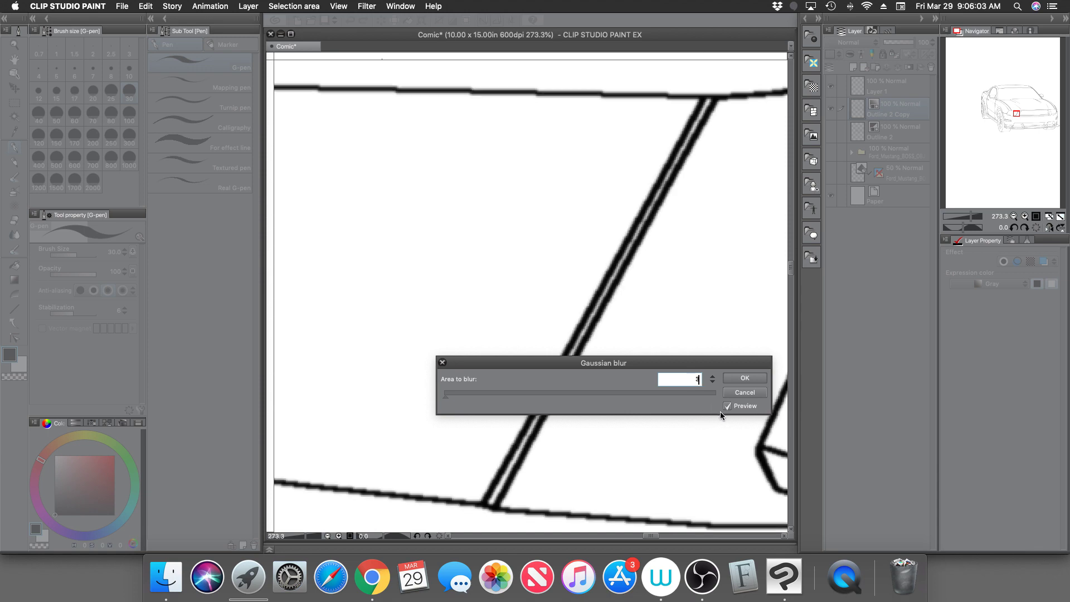
double_click(696, 379)
key("Return")
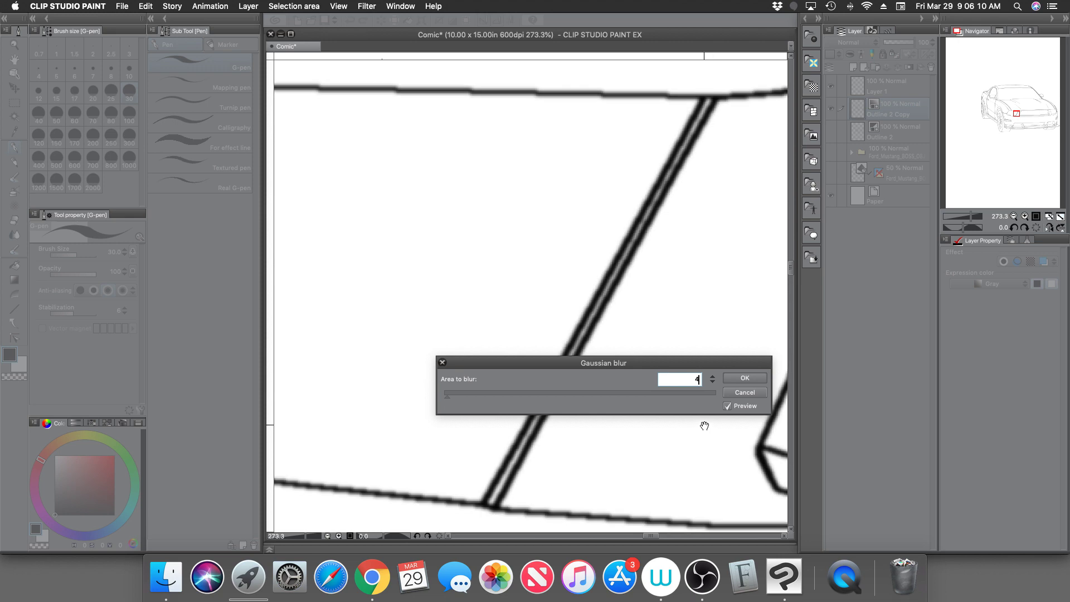
left_click(711, 377)
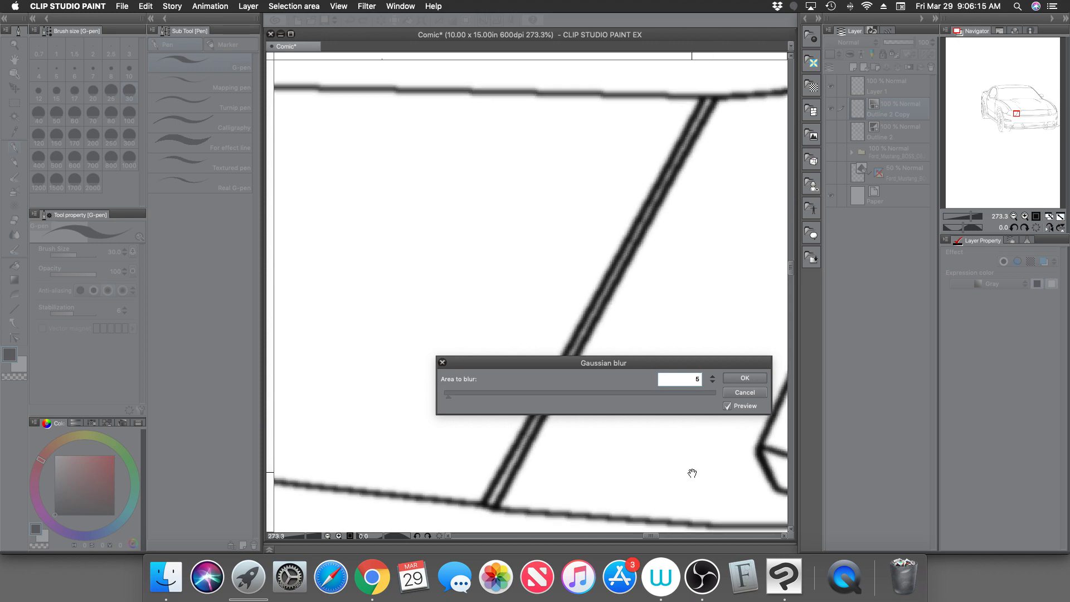
left_click(744, 377)
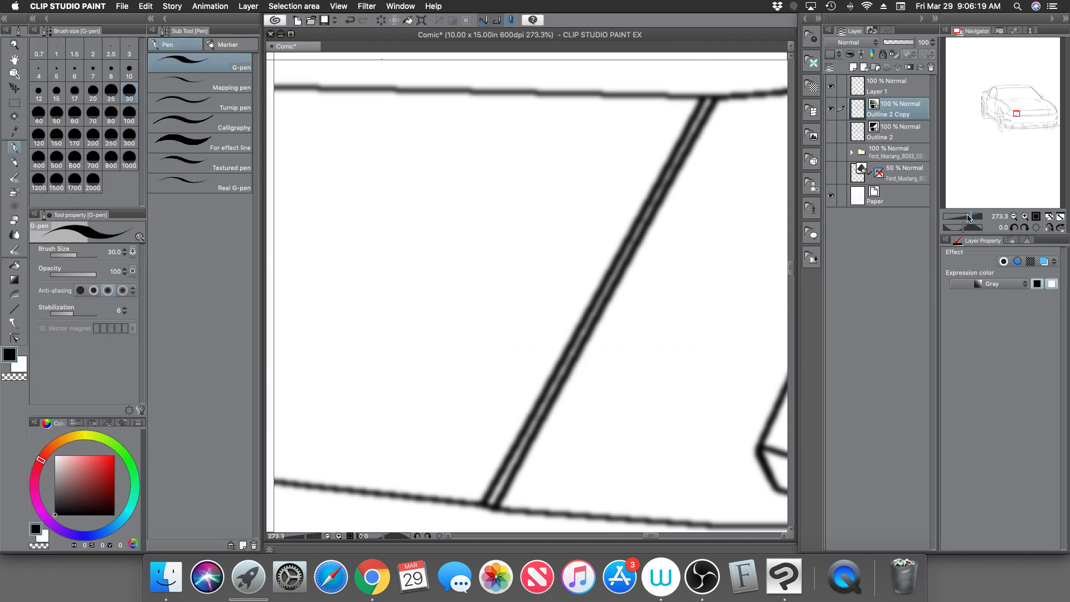
Step: Examine the blurred line art on the whole car and around the side mirror and door
left_click_drag(970, 216, 958, 217)
left_click_drag(1001, 133, 1009, 127)
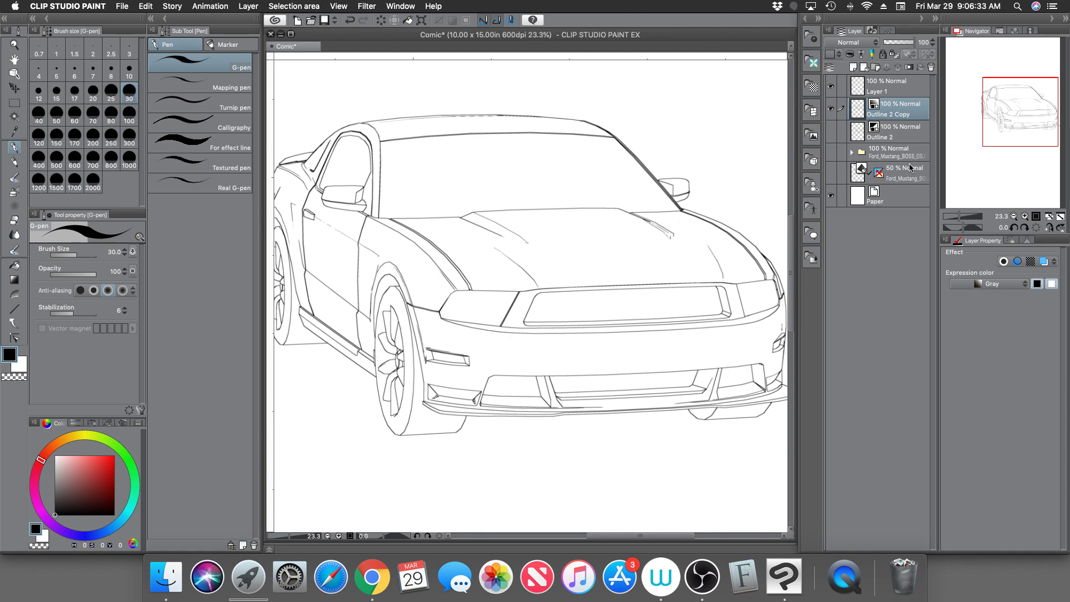
left_click_drag(958, 217, 969, 218)
left_click_drag(1025, 114, 996, 110)
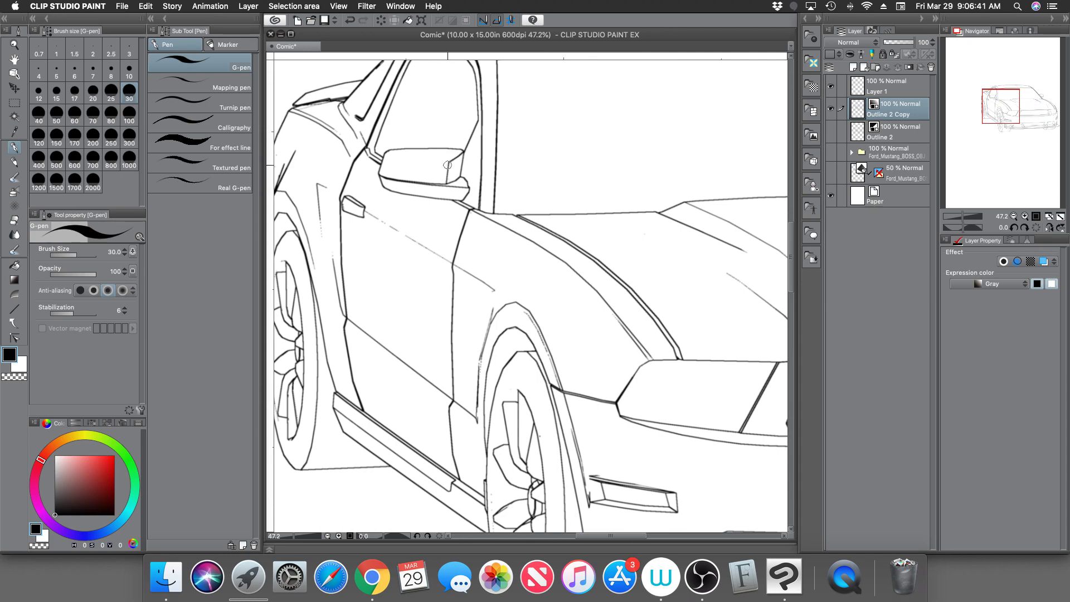
left_click_drag(462, 152, 448, 162)
Step: Hide the blurred Outline 2 Copy layer, show the original Outline 2 layer and view the car on the full page
left_click(831, 109)
left_click(831, 131)
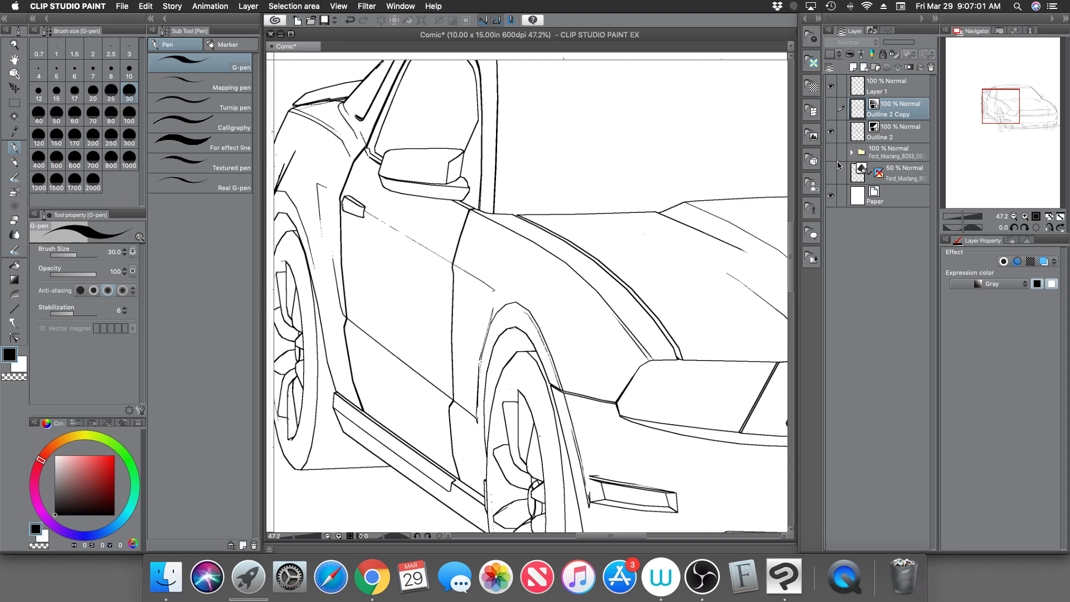
left_click(959, 217)
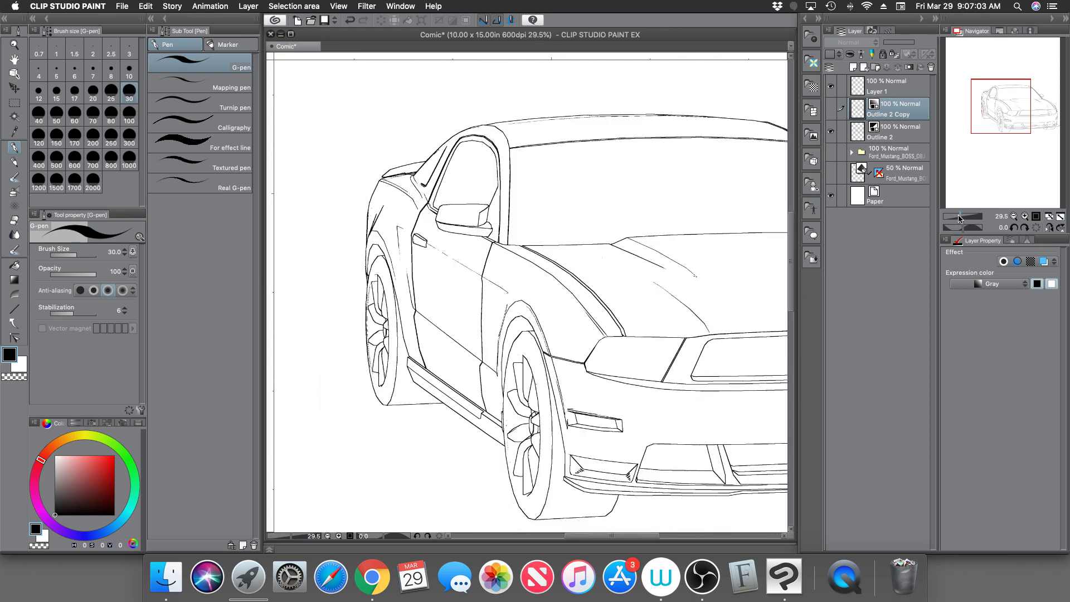
left_click_drag(958, 218, 1003, 142)
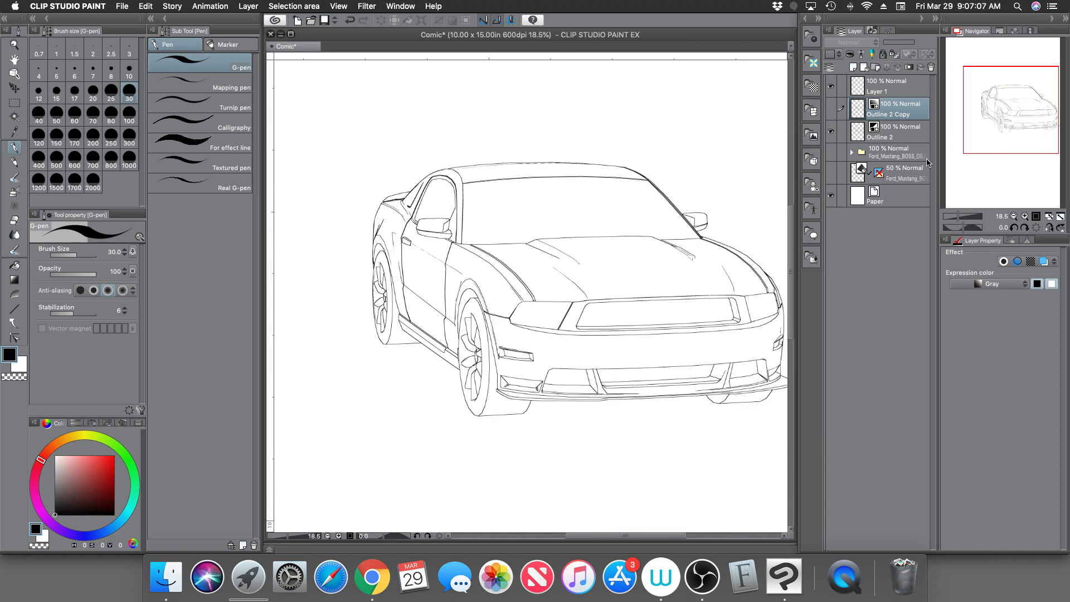
left_click(954, 217)
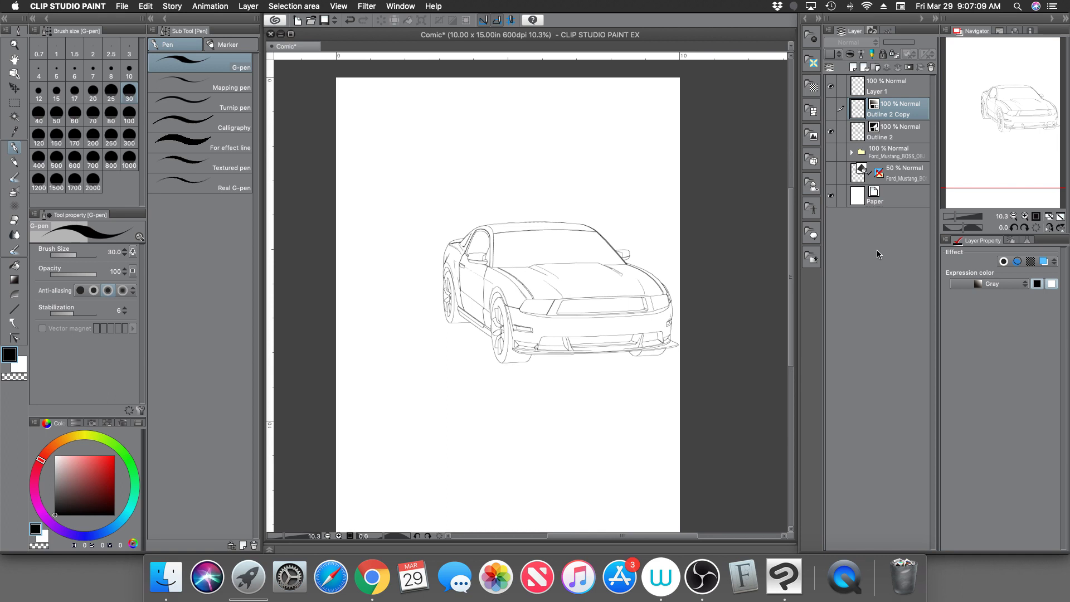